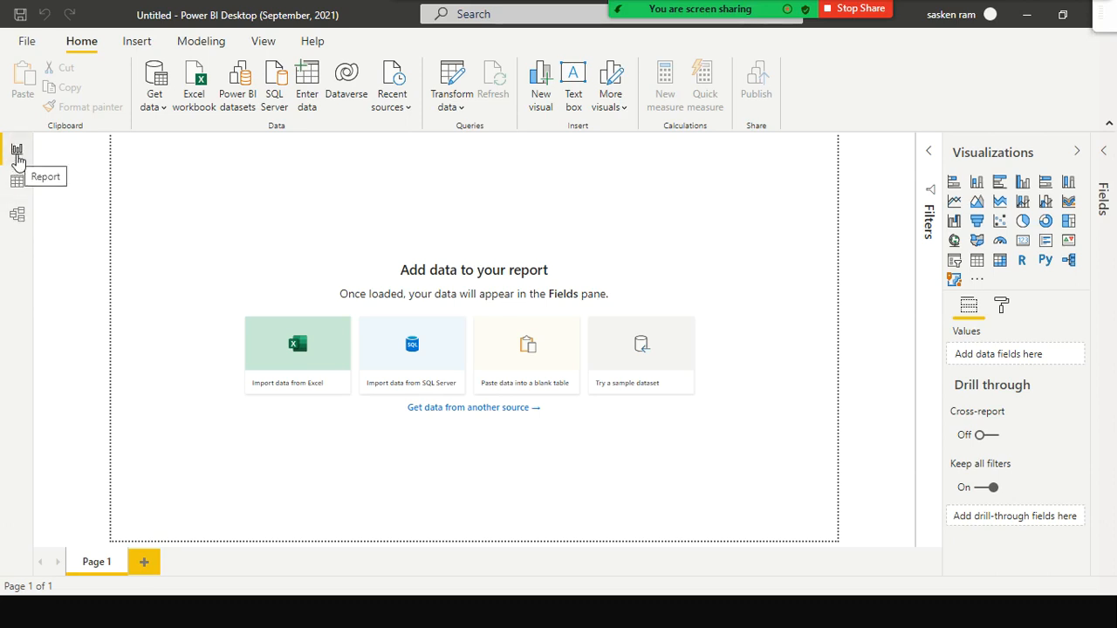
- Add an empty clustered column chart to the upper part of the report page
click(18, 155)
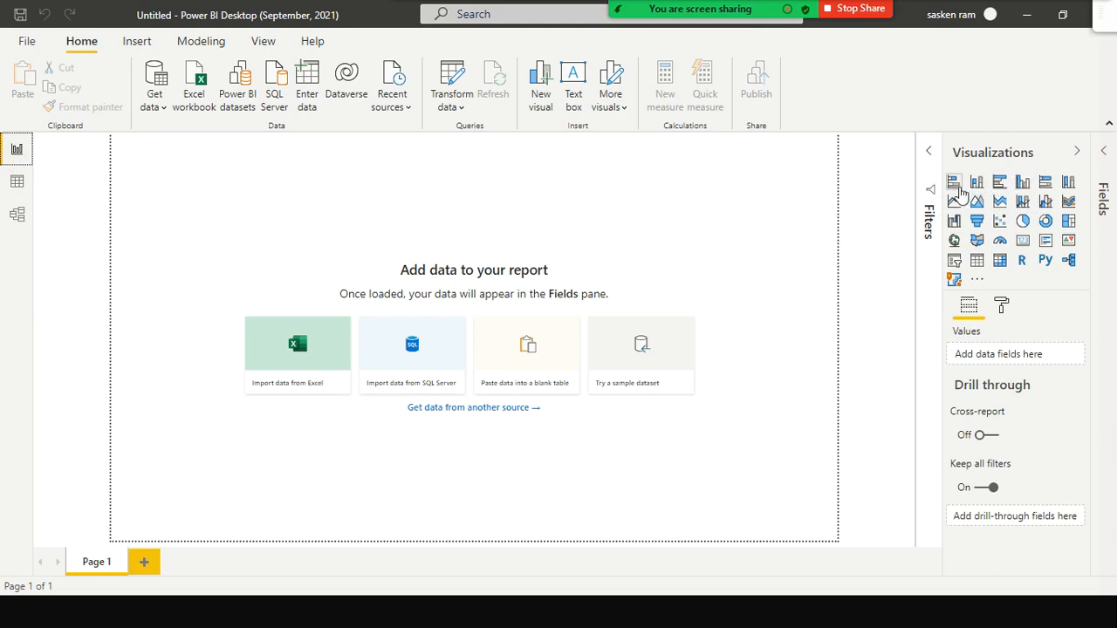
click(1025, 188)
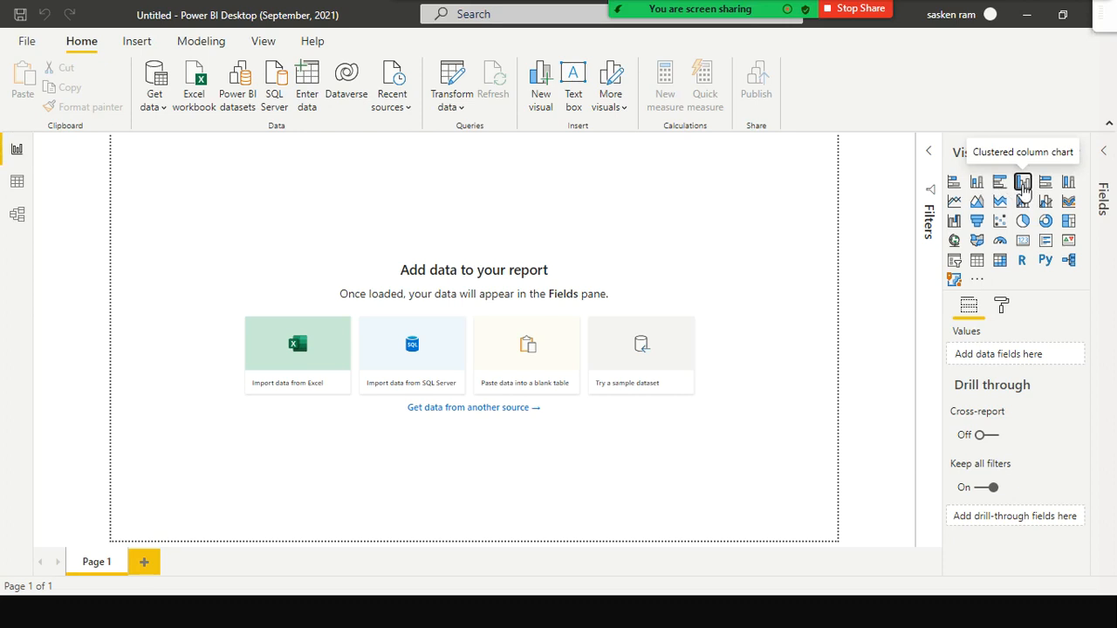
drag(179, 222, 362, 293)
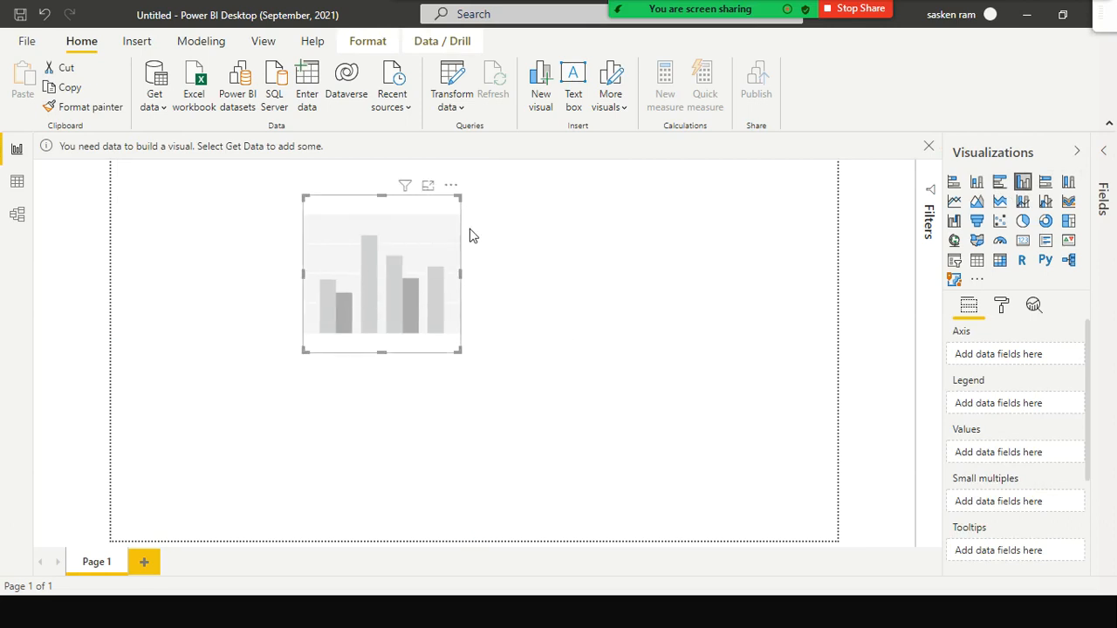
- Check the Data view before any data is loaded, return to the report and expand the collapsed field list
click(17, 181)
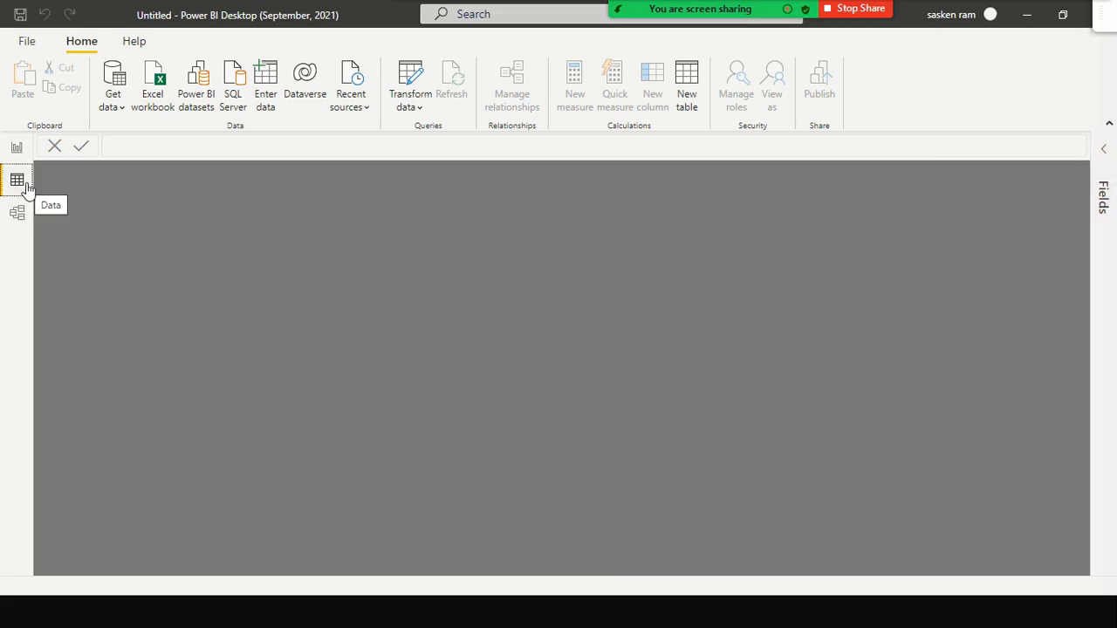
click(17, 148)
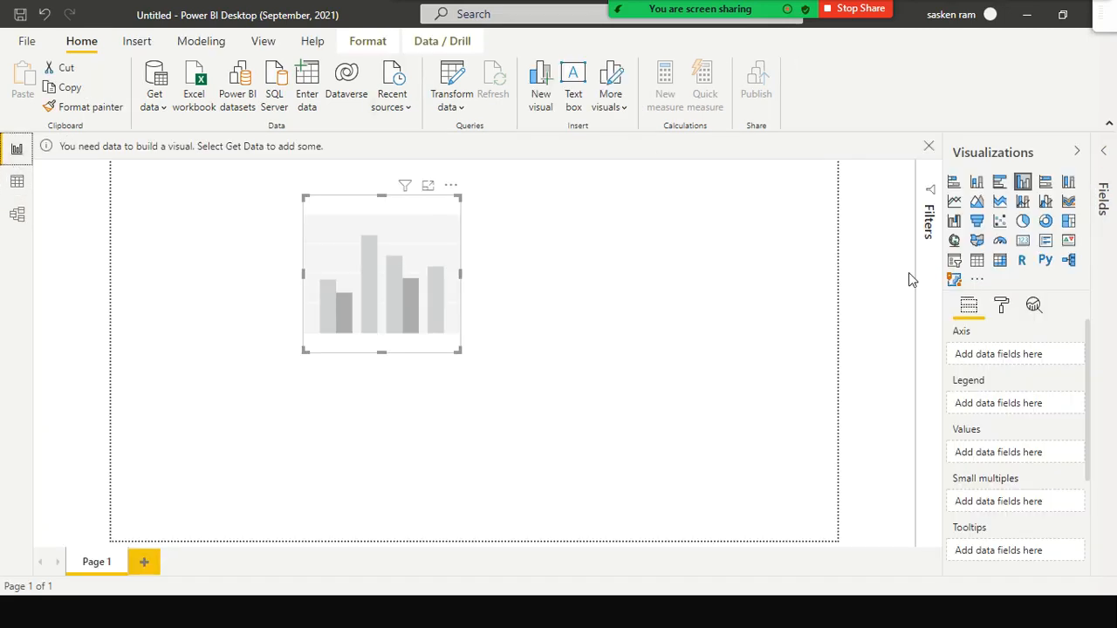
click(1102, 151)
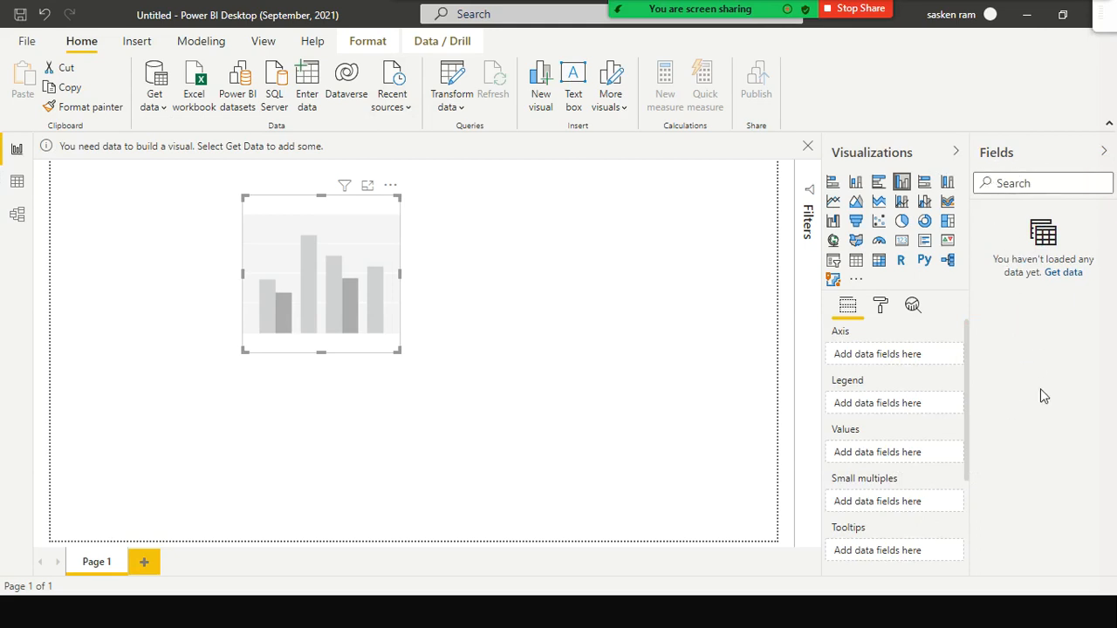
- Connect to the Excel workbook retail_store_Sales.xlsx in the PowerBI_Training folder as the data source
click(156, 102)
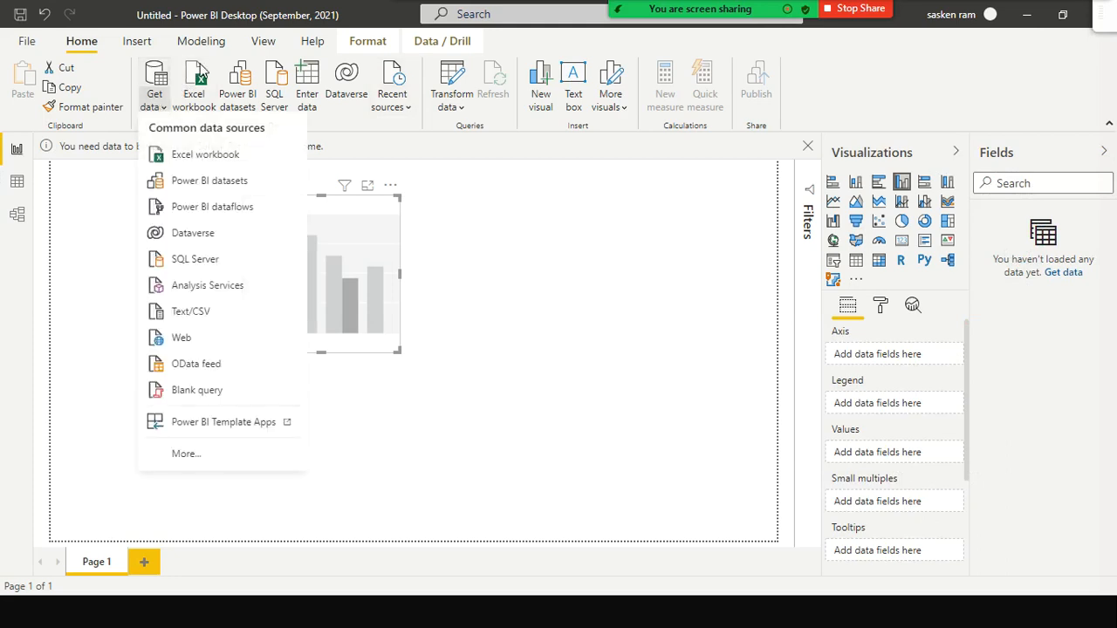
click(177, 165)
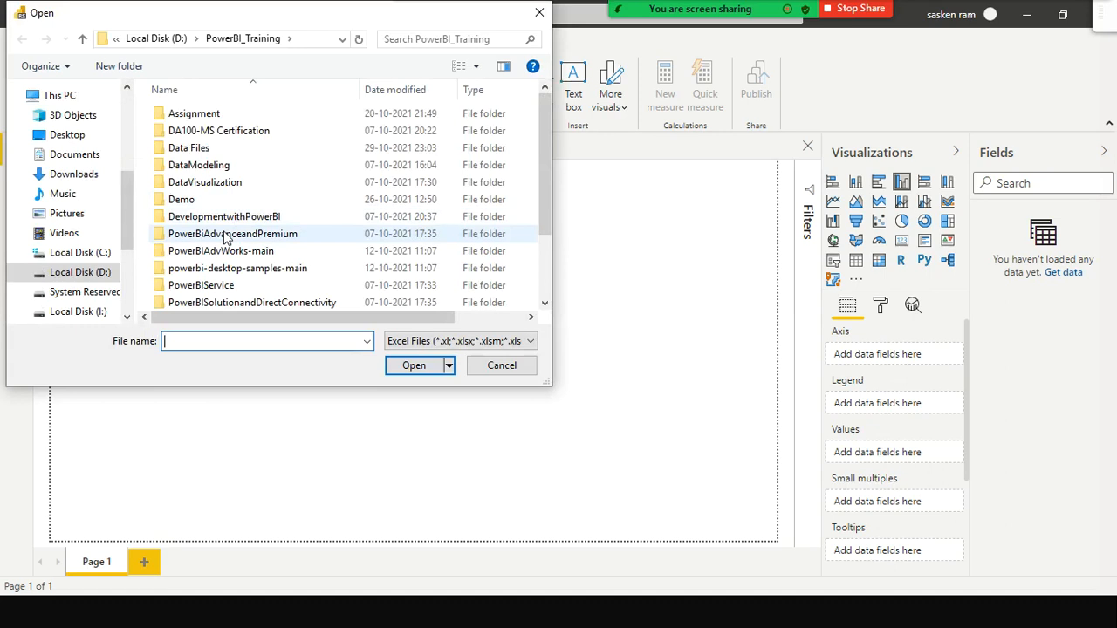
scroll(222, 253, down, 2)
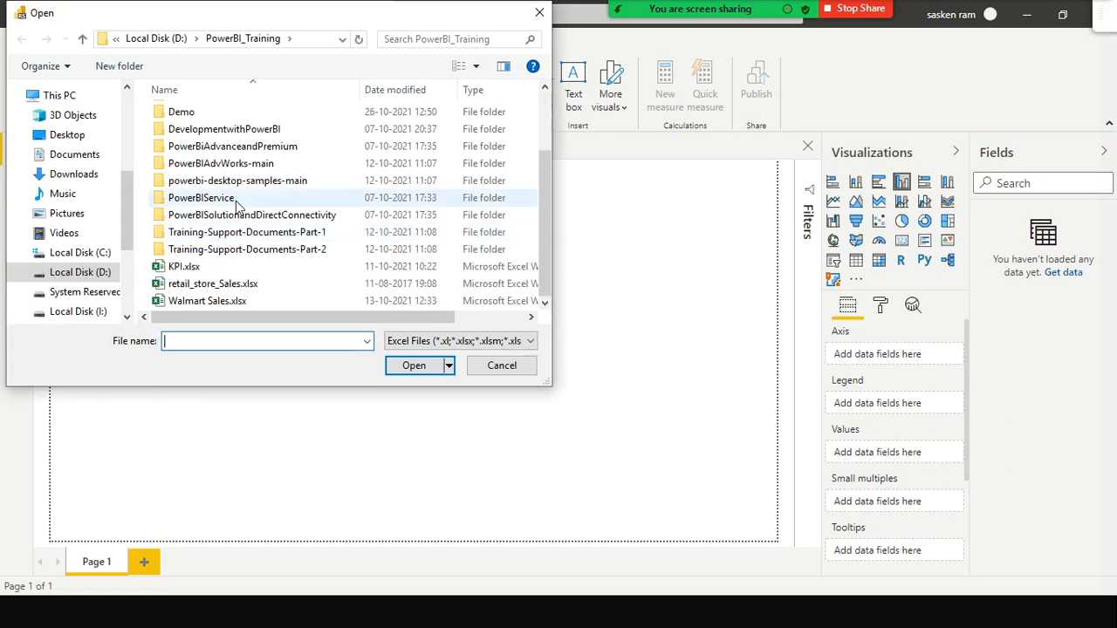
click(193, 291)
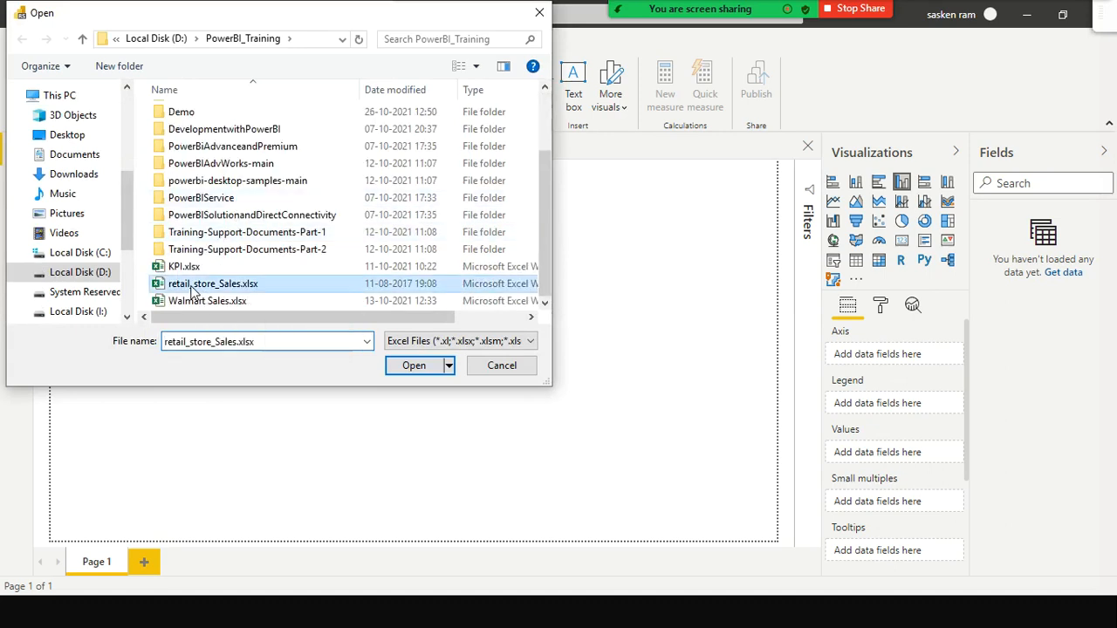
double_click(194, 291)
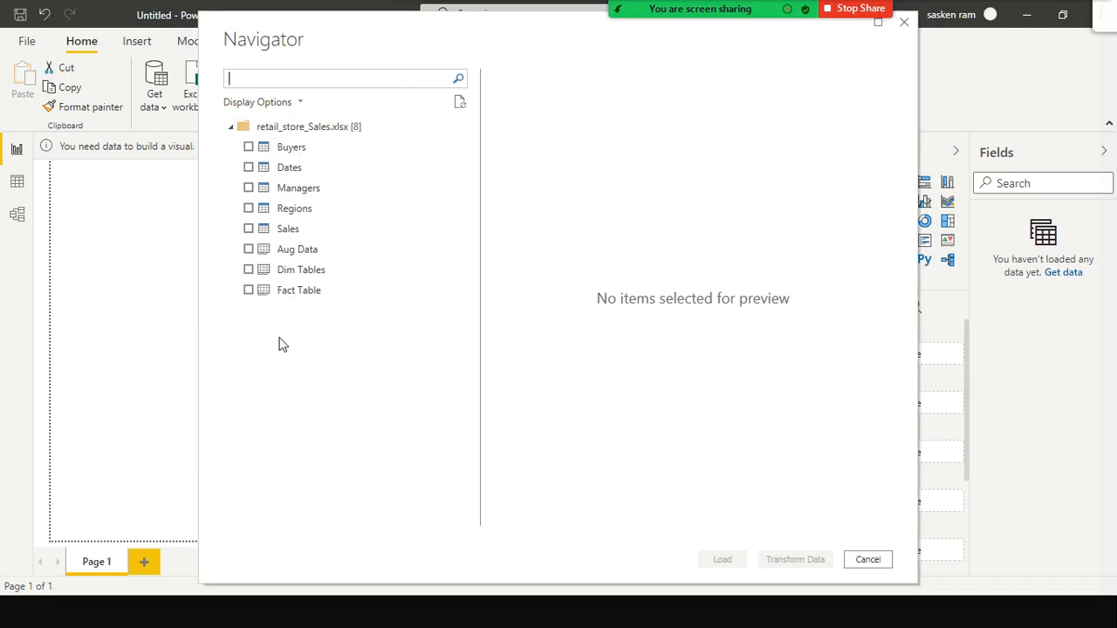
- Select the Buyers, Dates, Managers, Regions and Sales tables of the workbook for import
click(249, 147)
click(256, 171)
click(253, 187)
click(249, 168)
click(249, 187)
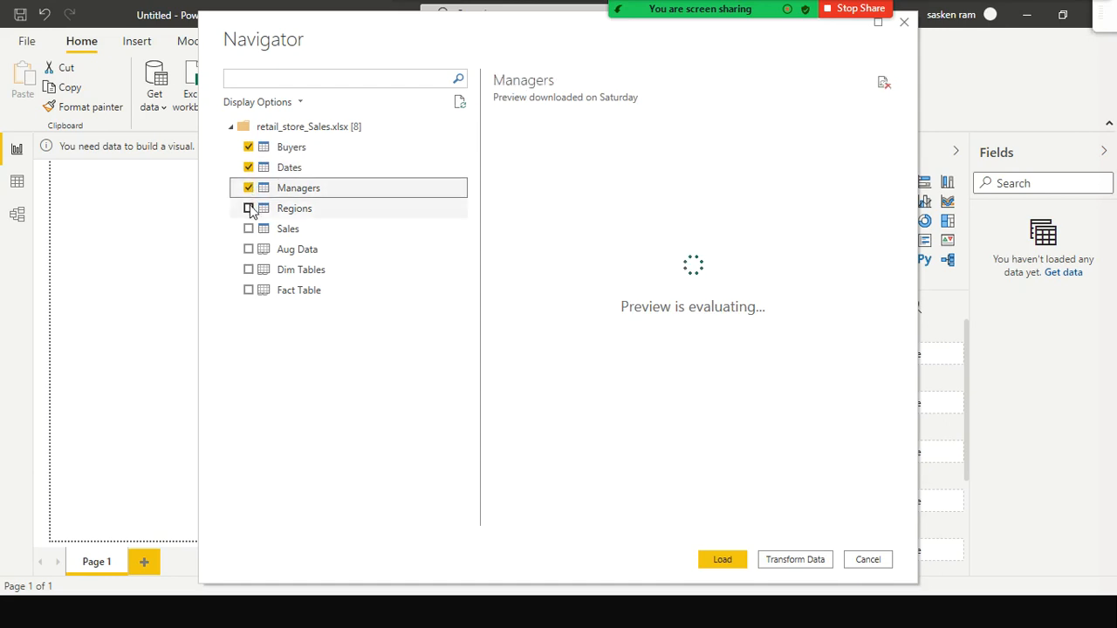
click(249, 207)
click(249, 228)
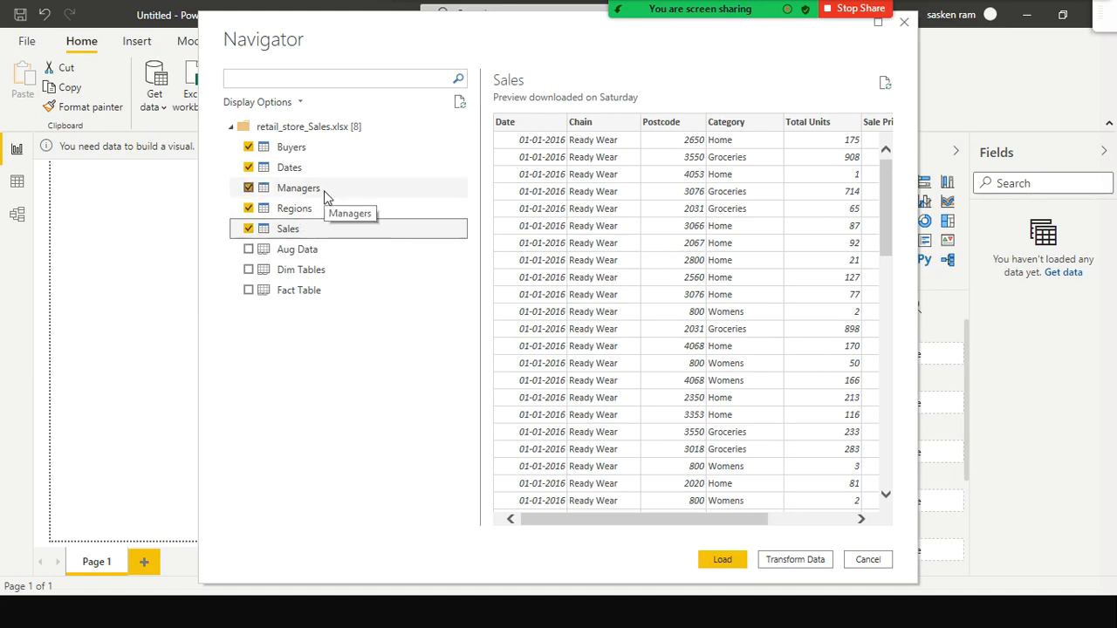
- Preview the Regions and Sales tables, including the Sales price columns, and load the selected tables into the report
click(292, 209)
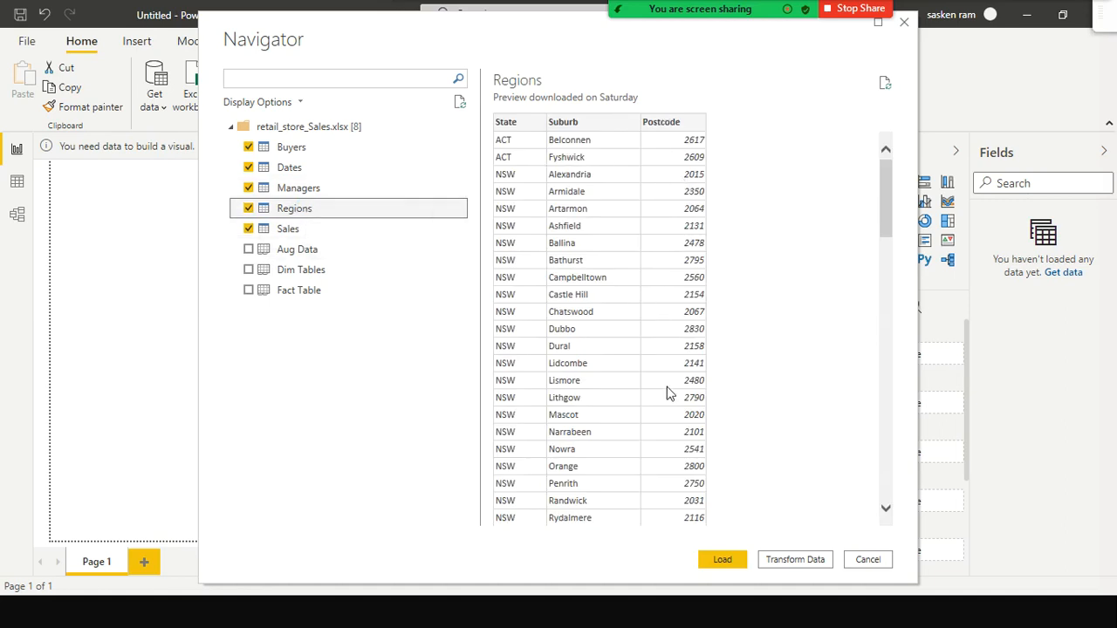
scroll(669, 392, down, 8)
click(288, 230)
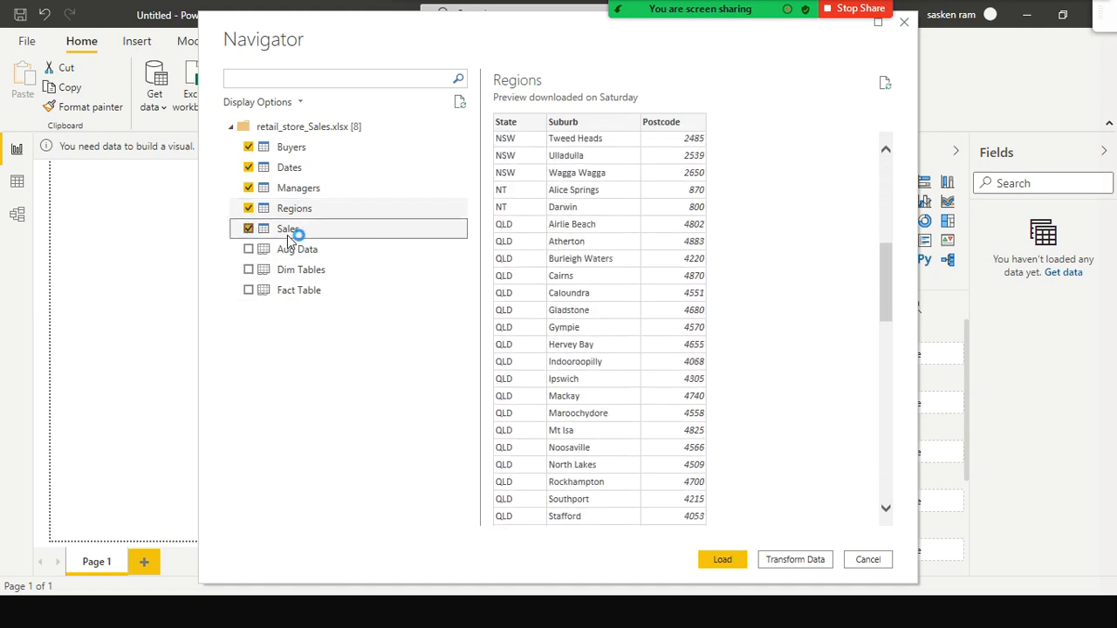
click(787, 518)
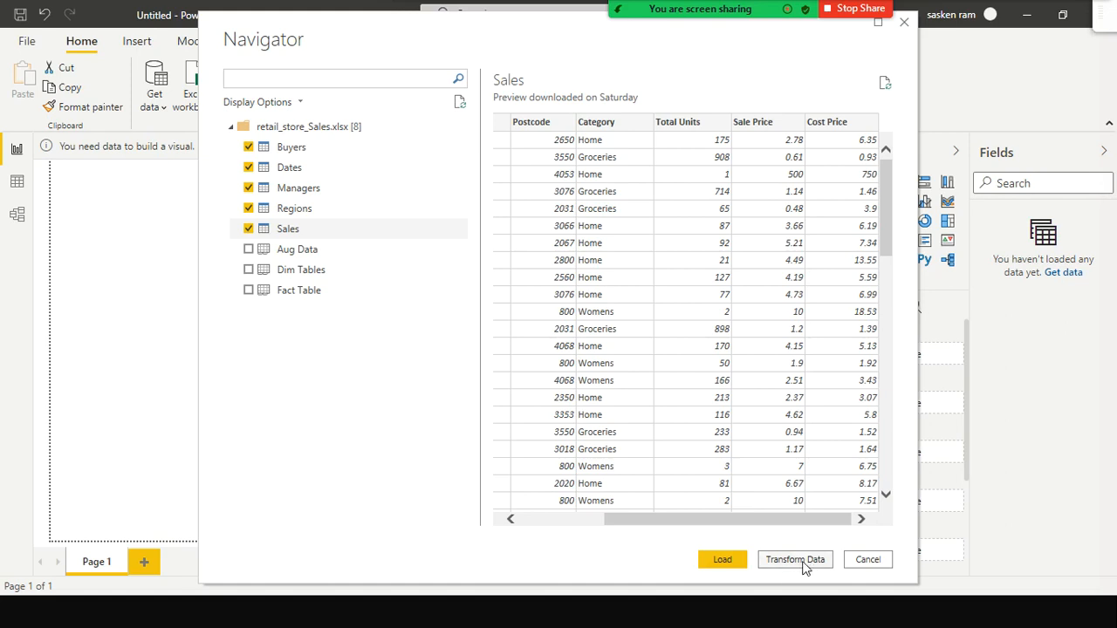
click(720, 561)
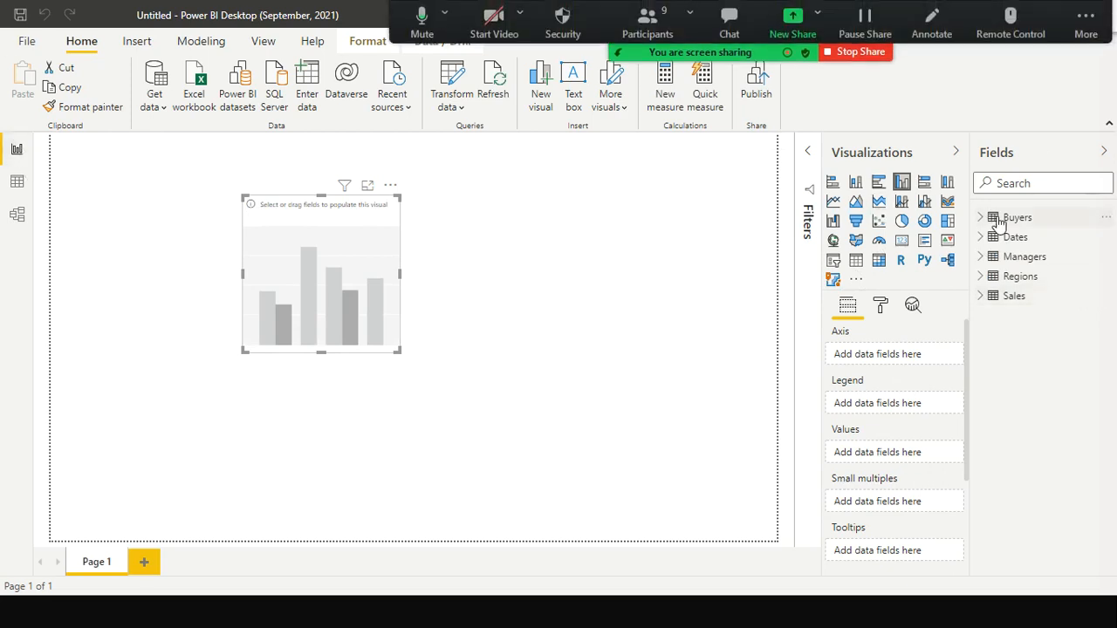
- Examine the fields of the Sales and Regions tables and the rows of the Sales table in the Data view
click(979, 298)
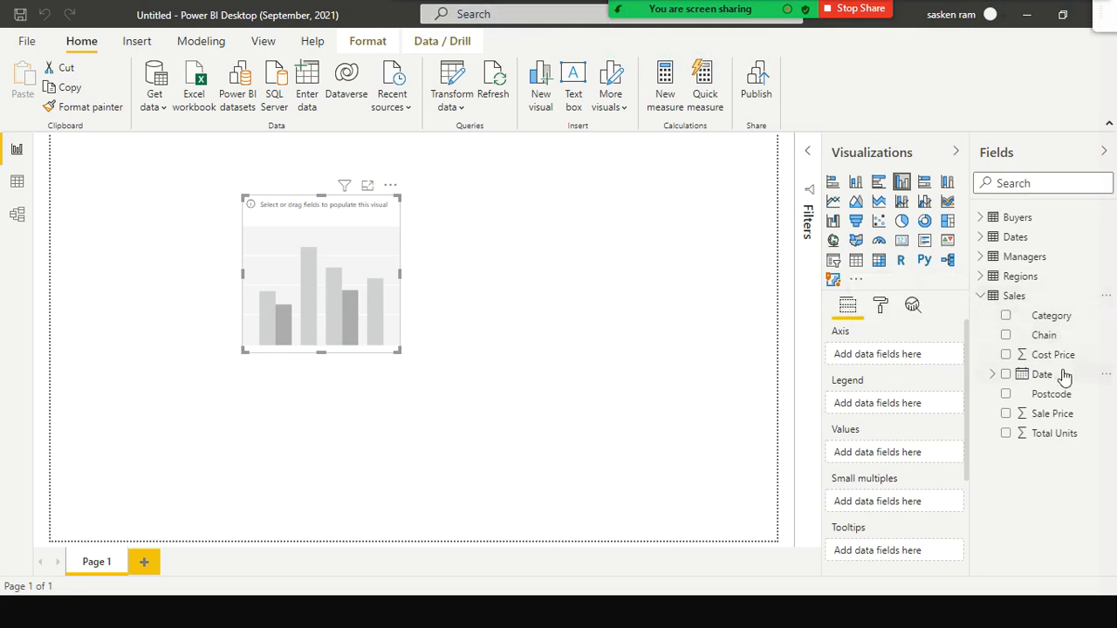
click(980, 277)
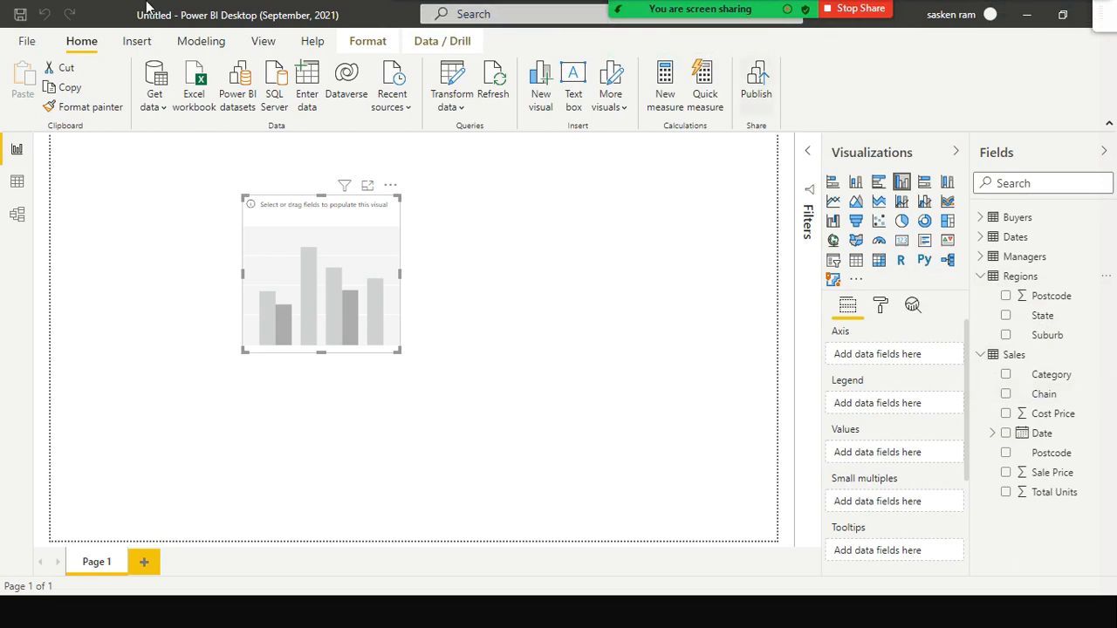
click(20, 187)
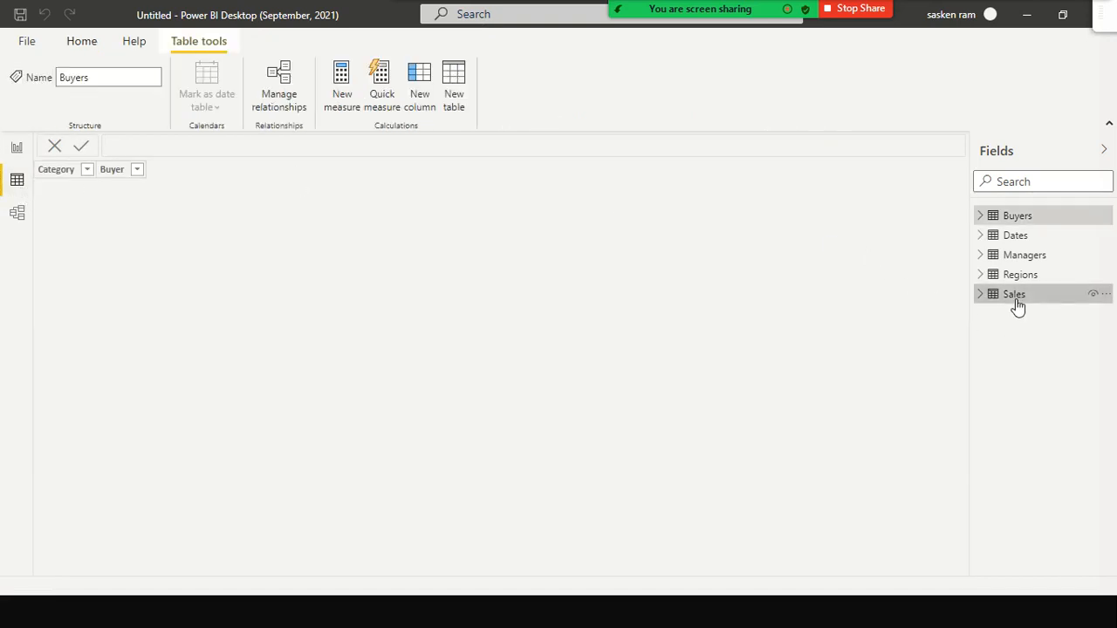
click(1015, 296)
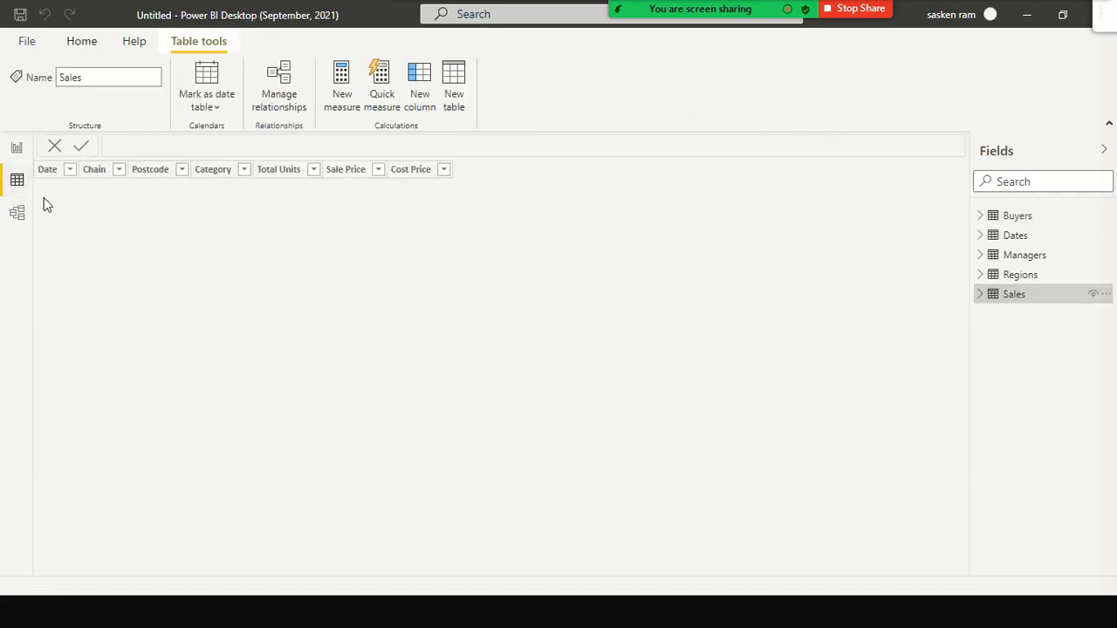
click(16, 149)
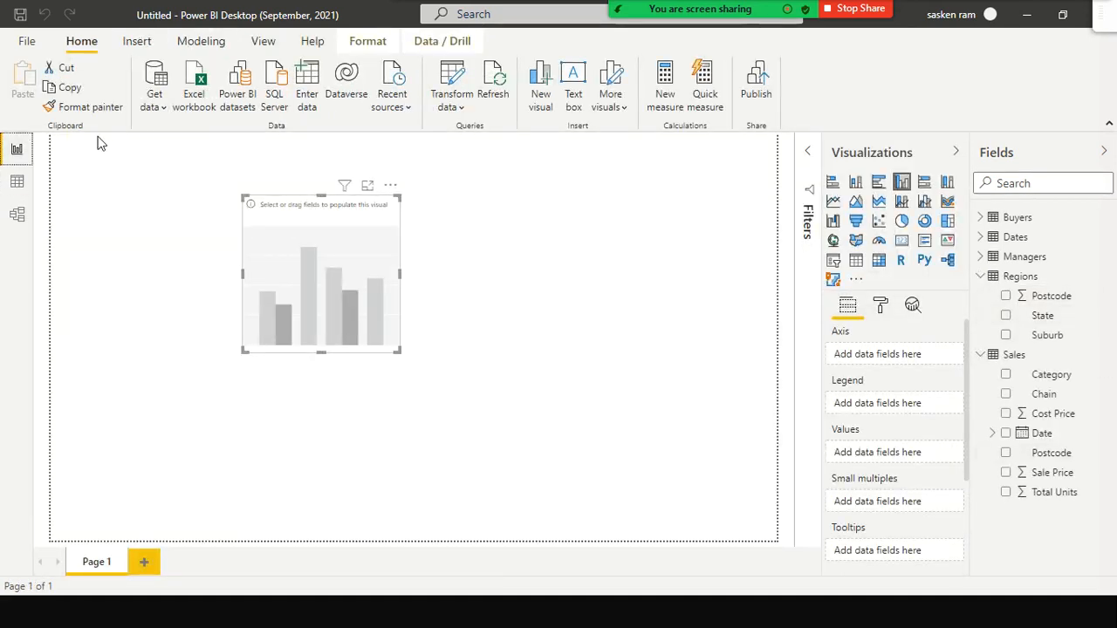
click(17, 182)
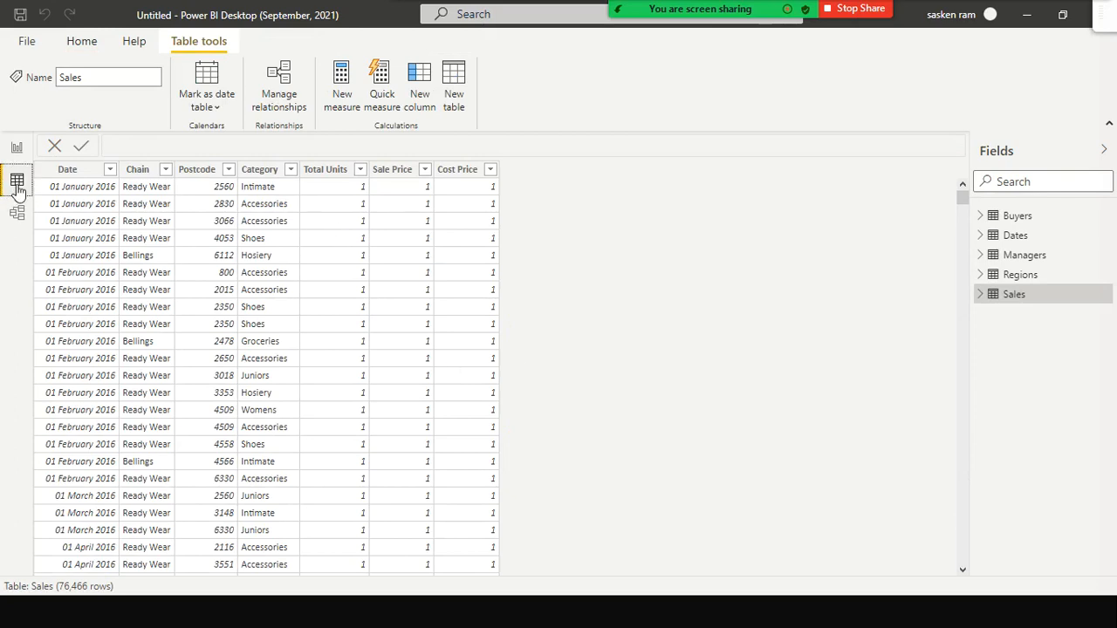
click(1020, 281)
click(1017, 297)
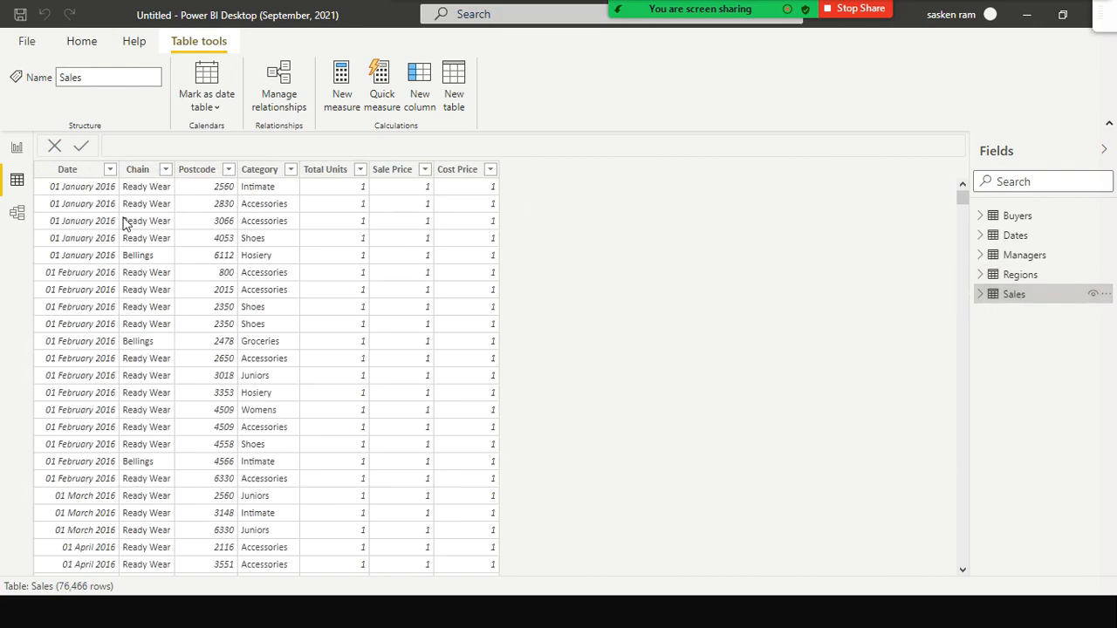
- Open the model's relationship diagram and widen its canvas by narrowing the properties area
click(16, 213)
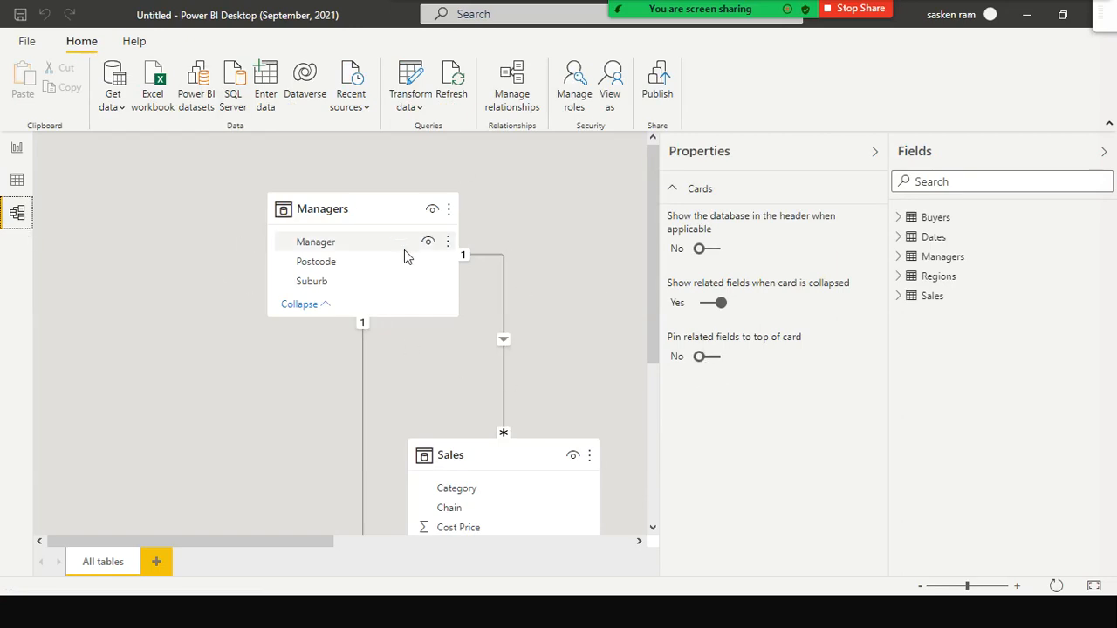
scroll(407, 261, down, 5)
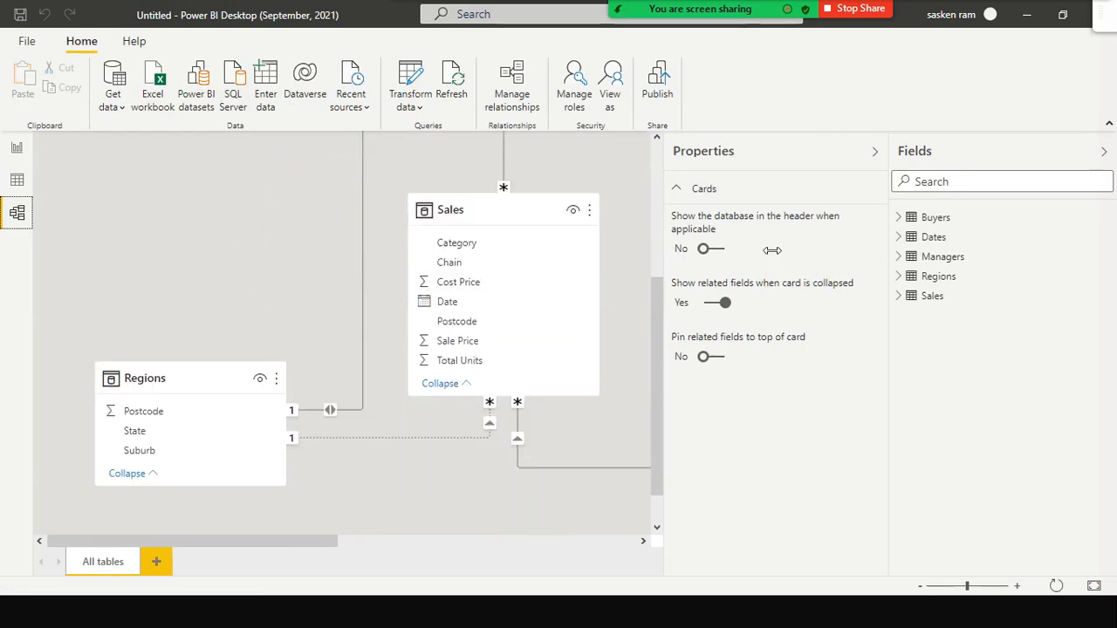
drag(660, 250, 1114, 252)
scroll(617, 337, up, 4)
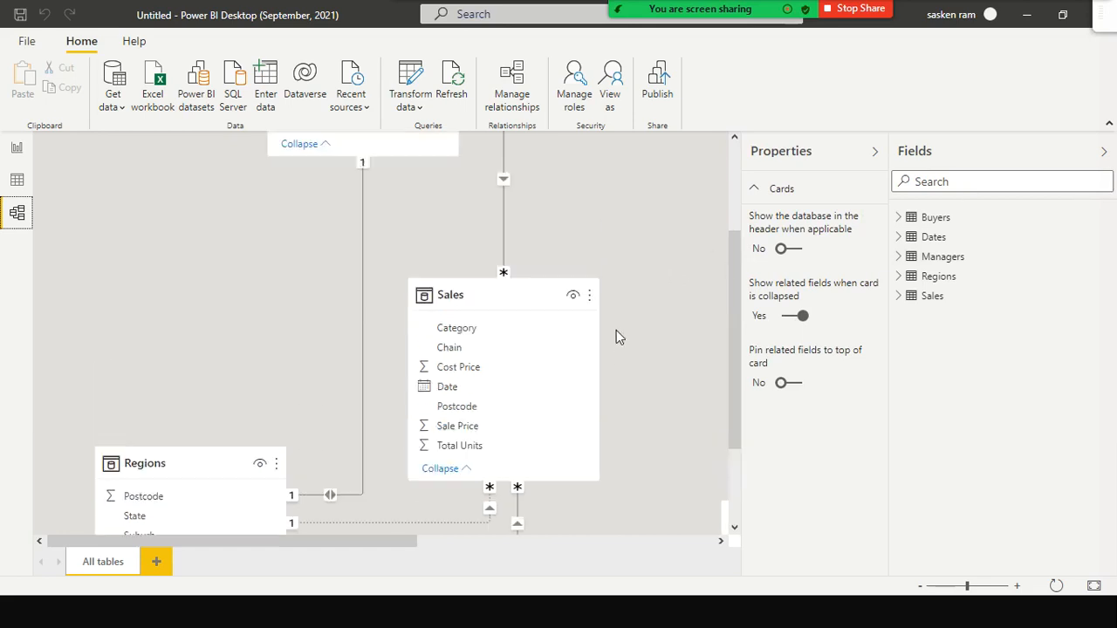
- Collapse the Managers table card and arrange the Managers and Sales cards side by side in the diagram
click(286, 226)
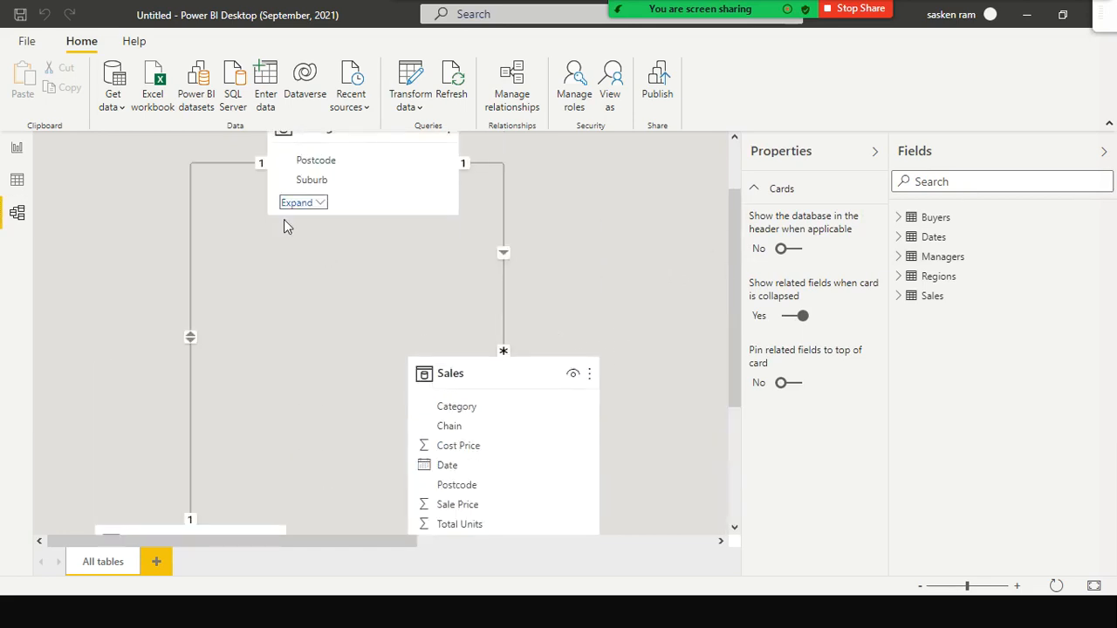
drag(371, 135, 349, 261)
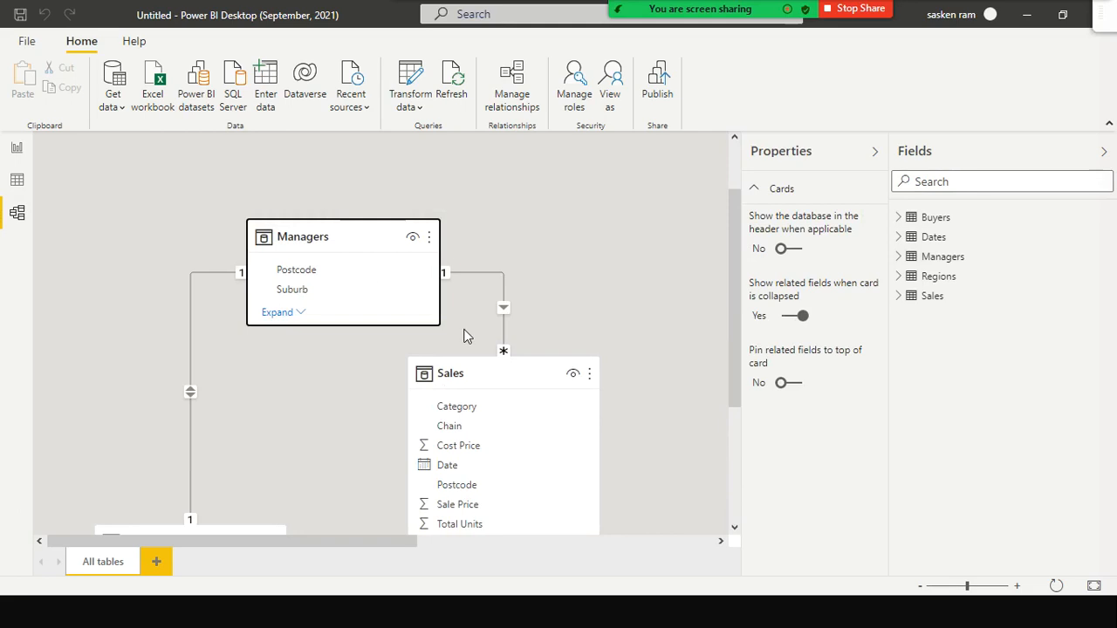
drag(498, 365, 550, 211)
- Collapse the Regions table card and move it up, just below the Managers card
scroll(318, 366, down, 4)
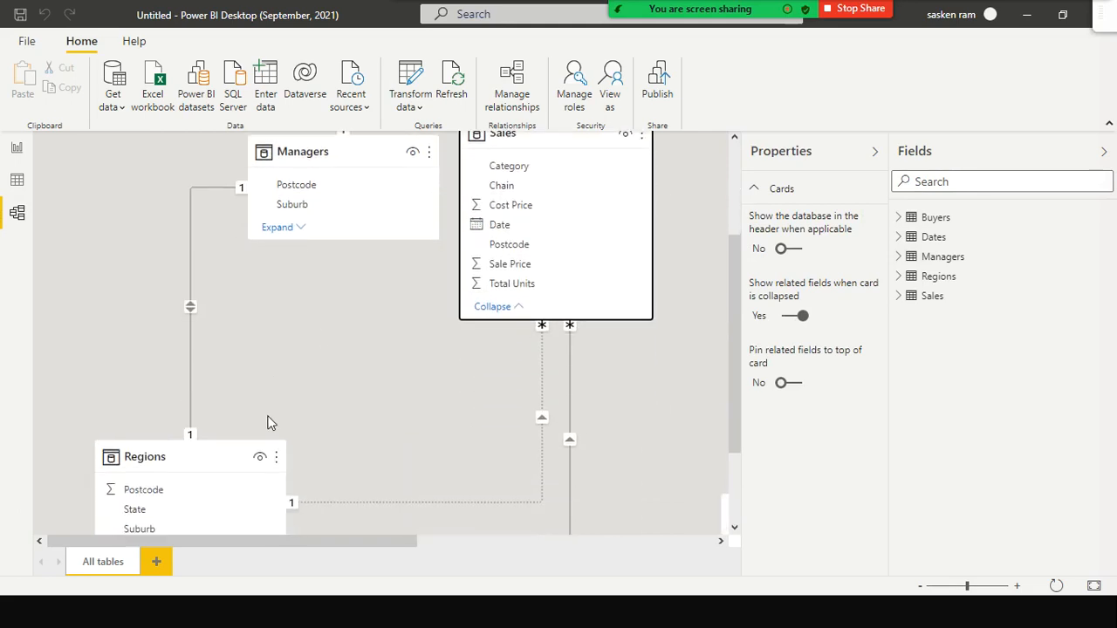
click(123, 479)
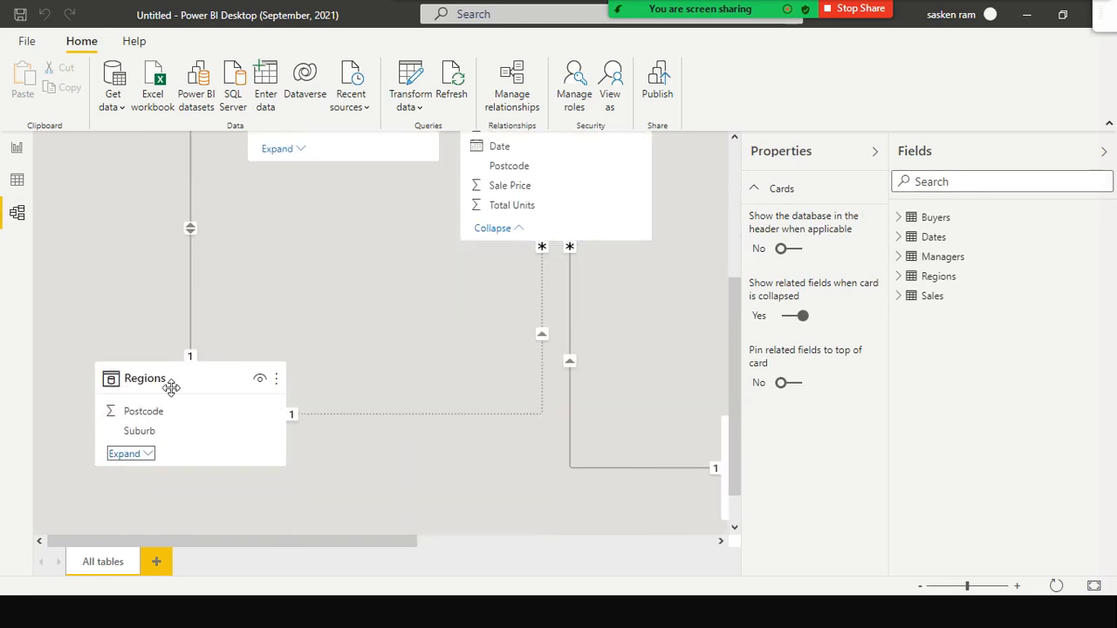
drag(175, 381, 174, 223)
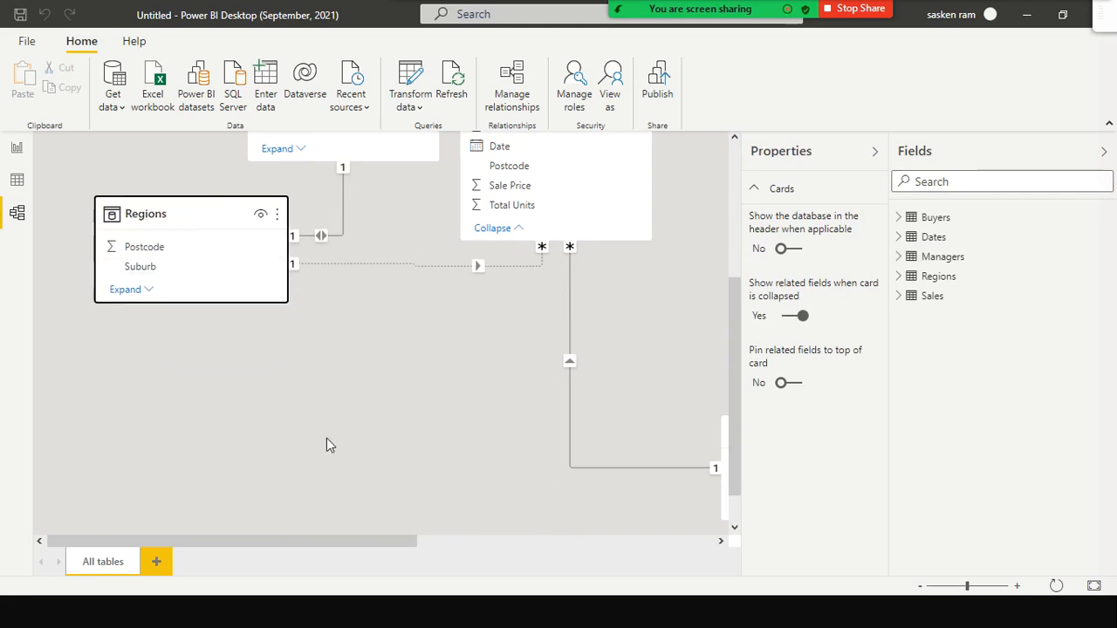
- Move the Buyers card just below Sales and place the Dates card to the right of Sales without overlap
click(512, 540)
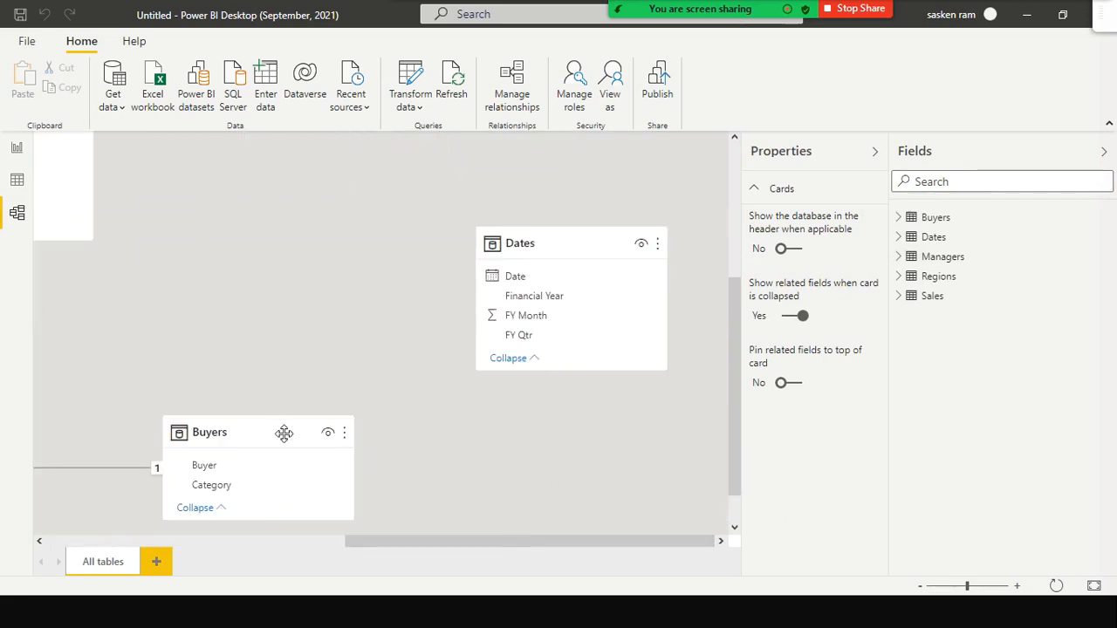
drag(285, 434, 128, 343)
drag(553, 326, 707, 208)
drag(446, 546, 611, 541)
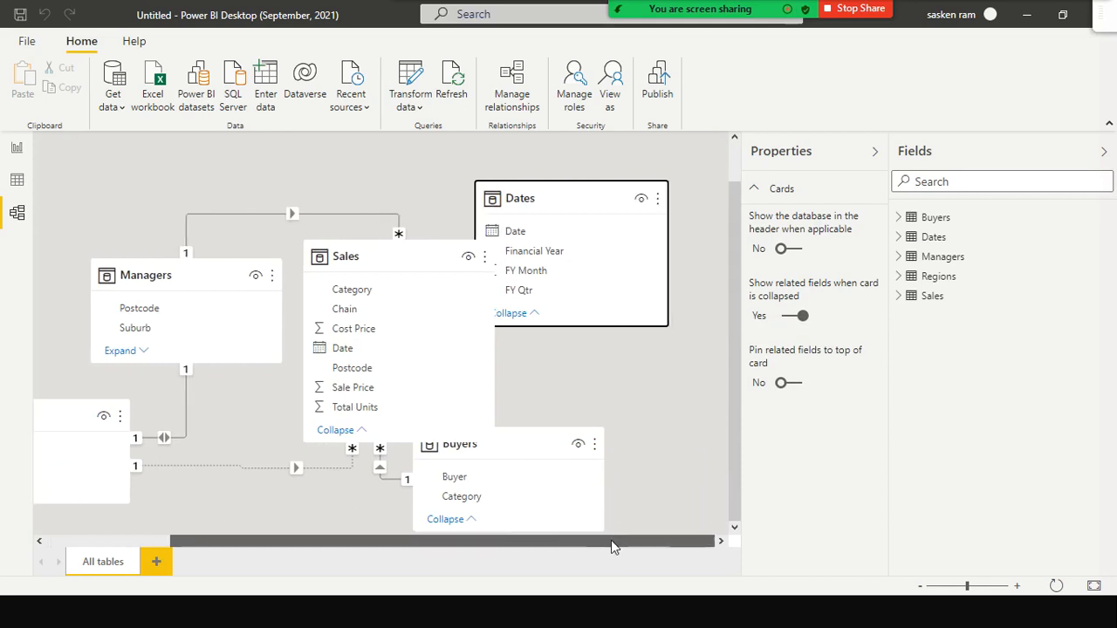
drag(551, 191, 668, 197)
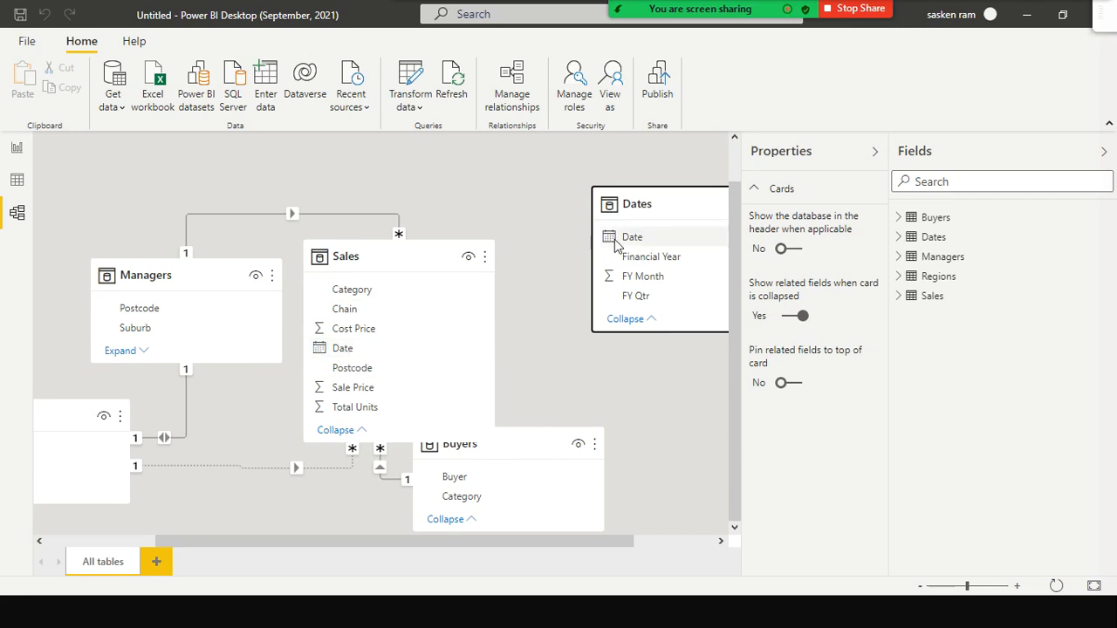
- Create a relationship between the Date field of the Dates table and the Date field of the Sales table
drag(609, 243, 358, 360)
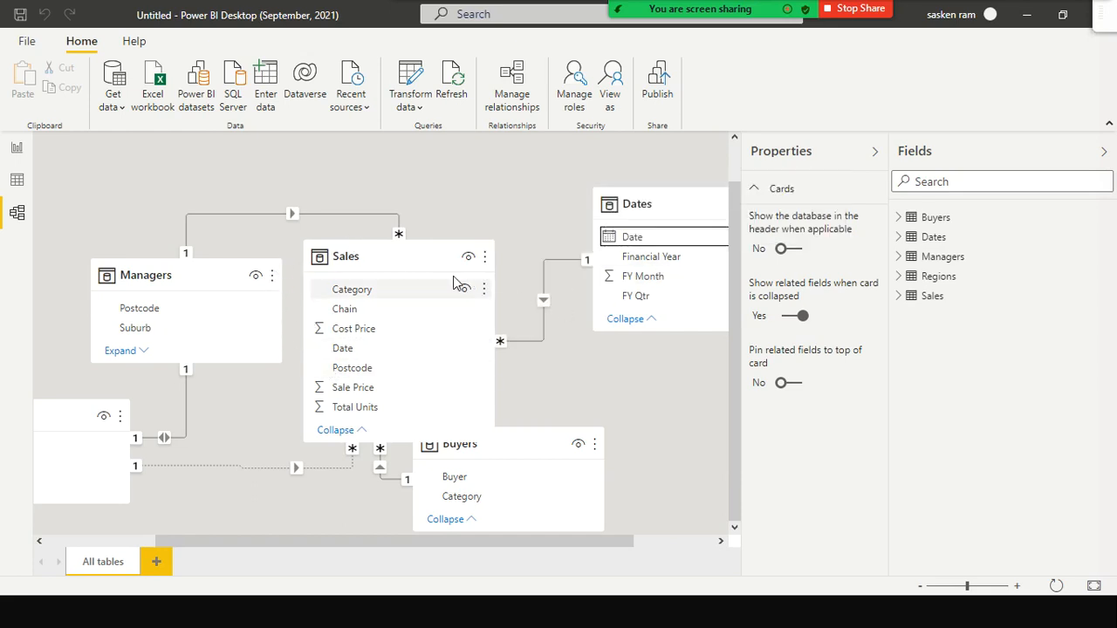
- Arrange the cards around Sales without overlap: Managers and Regions stacked on one side, Dates and Buyers on the other
drag(446, 265, 450, 181)
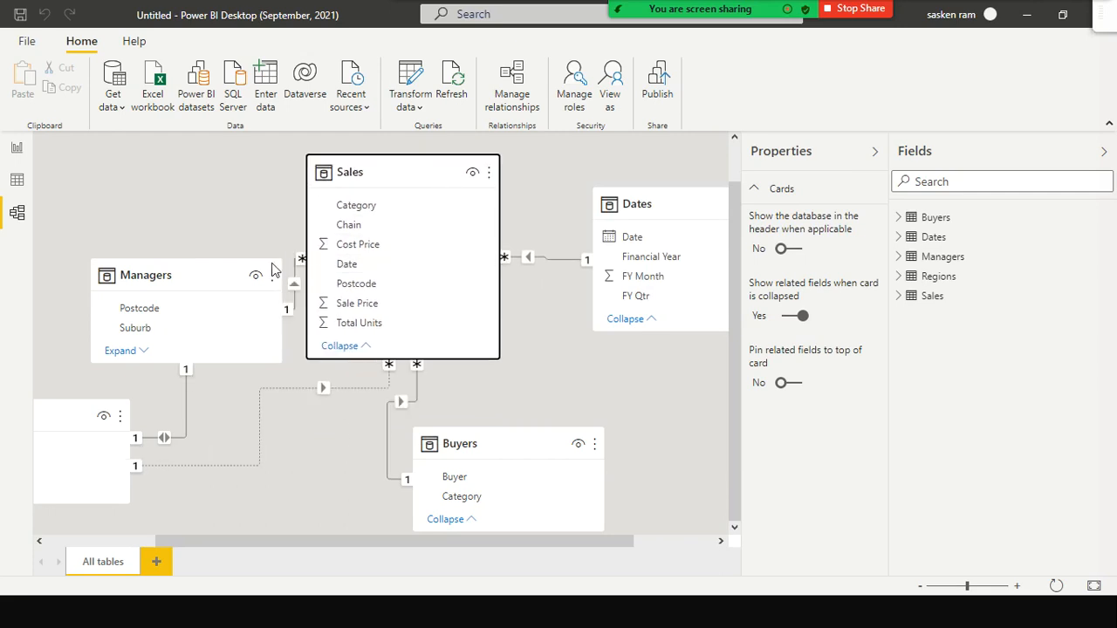
drag(221, 265, 222, 192)
drag(62, 415, 175, 394)
drag(518, 440, 596, 441)
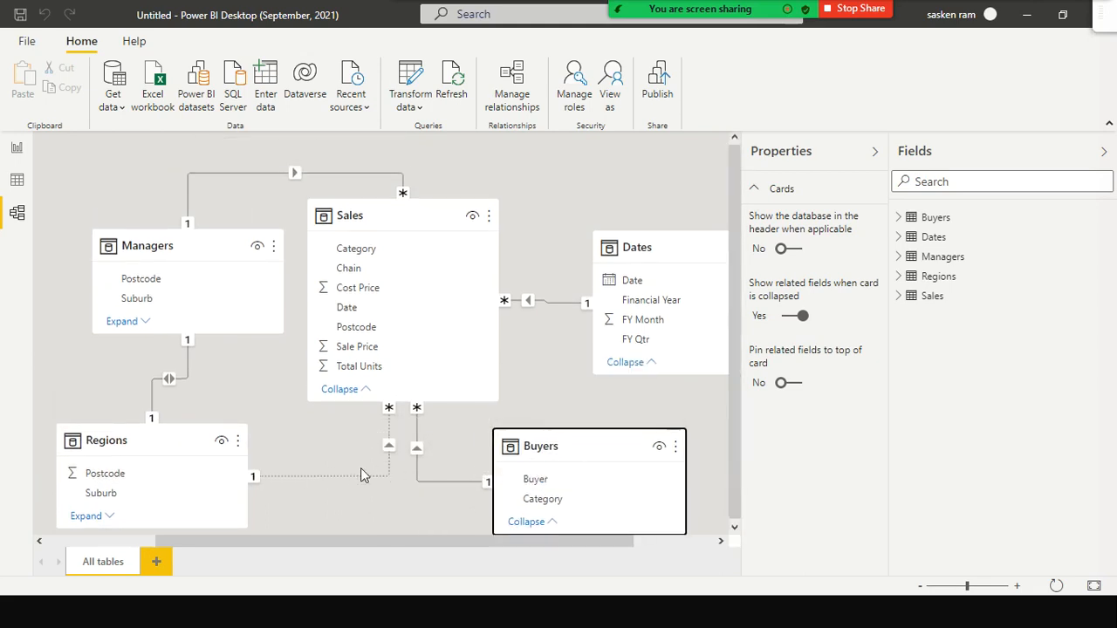
click(633, 172)
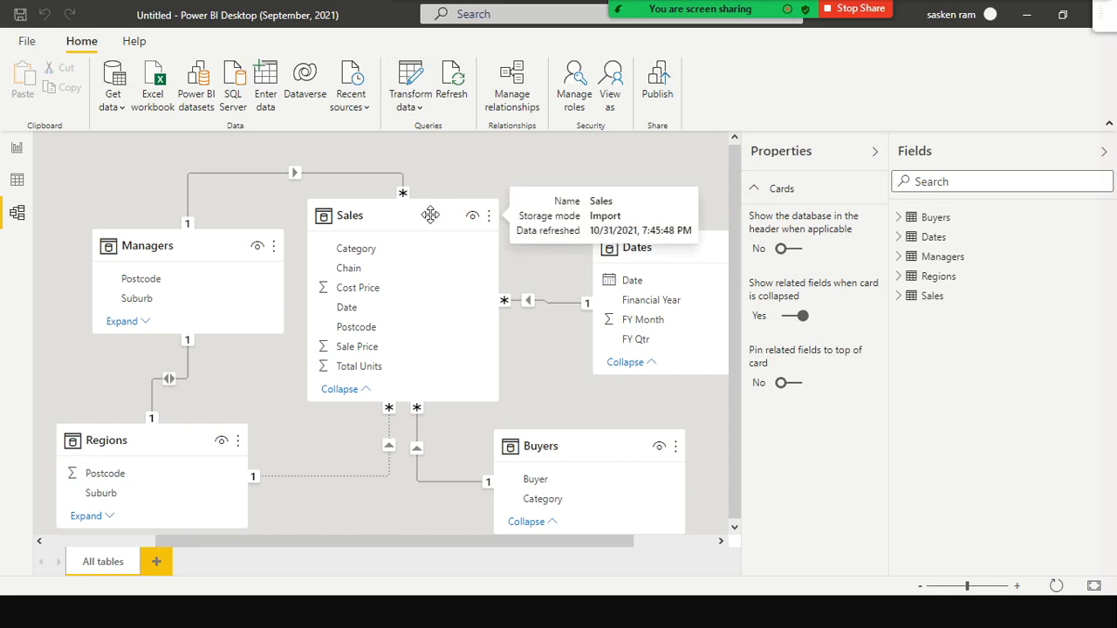
scroll(522, 183, down, 1)
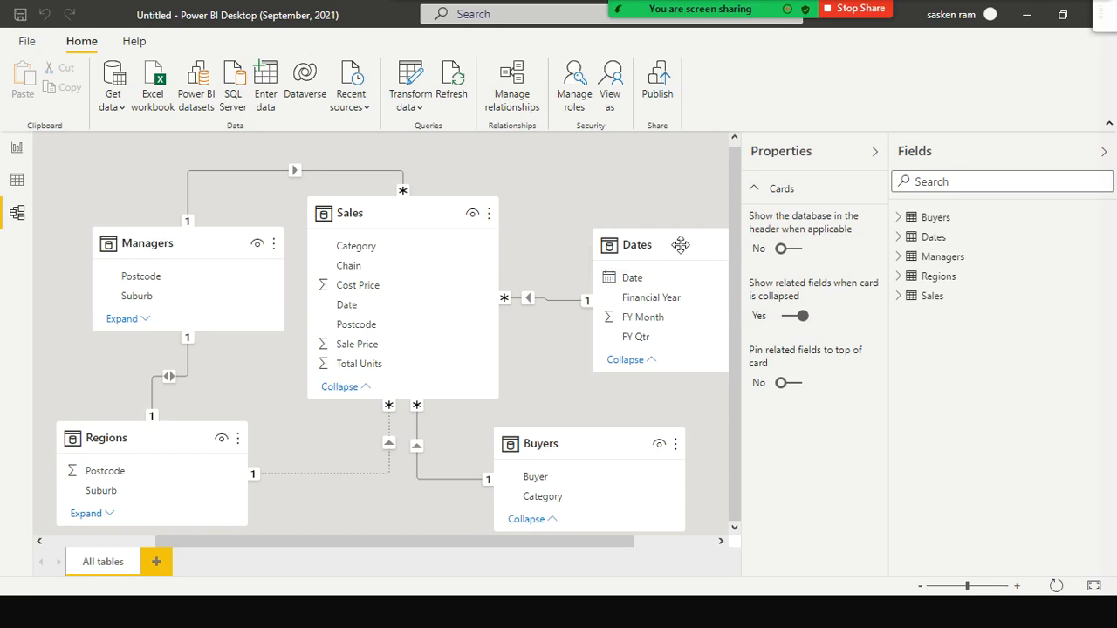
drag(674, 239, 642, 190)
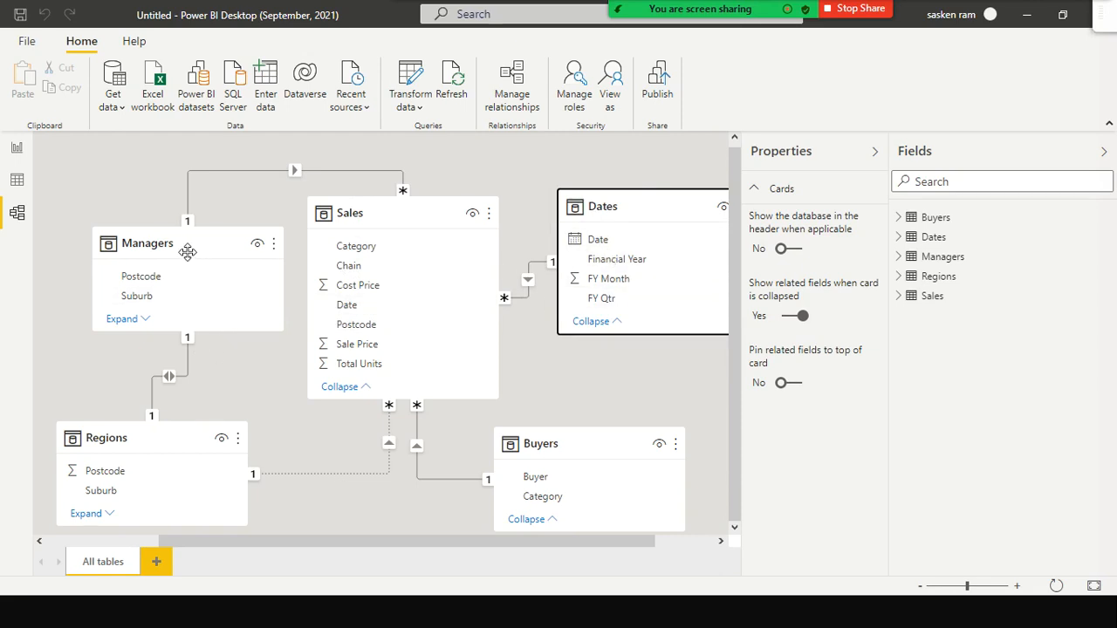
drag(188, 251, 166, 232)
drag(157, 437, 164, 384)
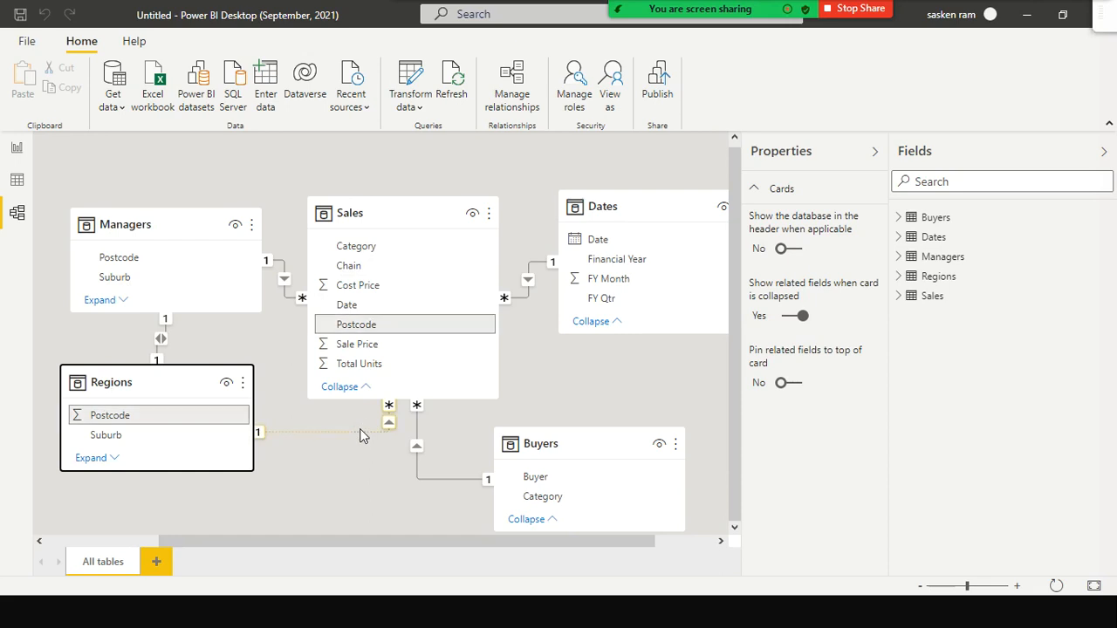
- Delete the inactive Postcode relationship between the Regions and Sales tables
right_click(363, 432)
click(368, 441)
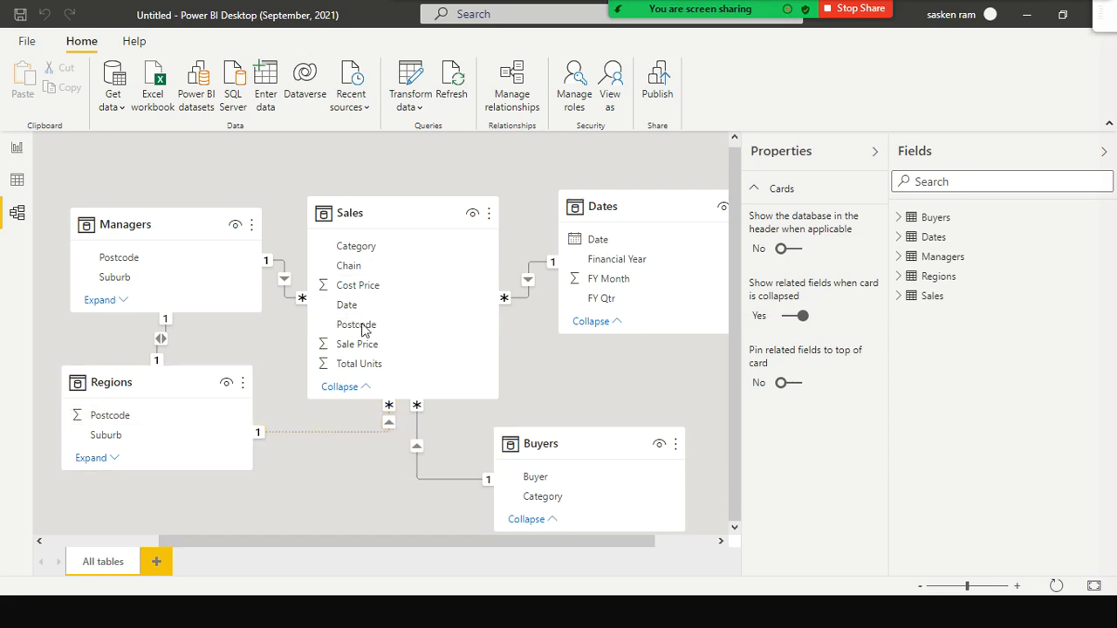
click(620, 331)
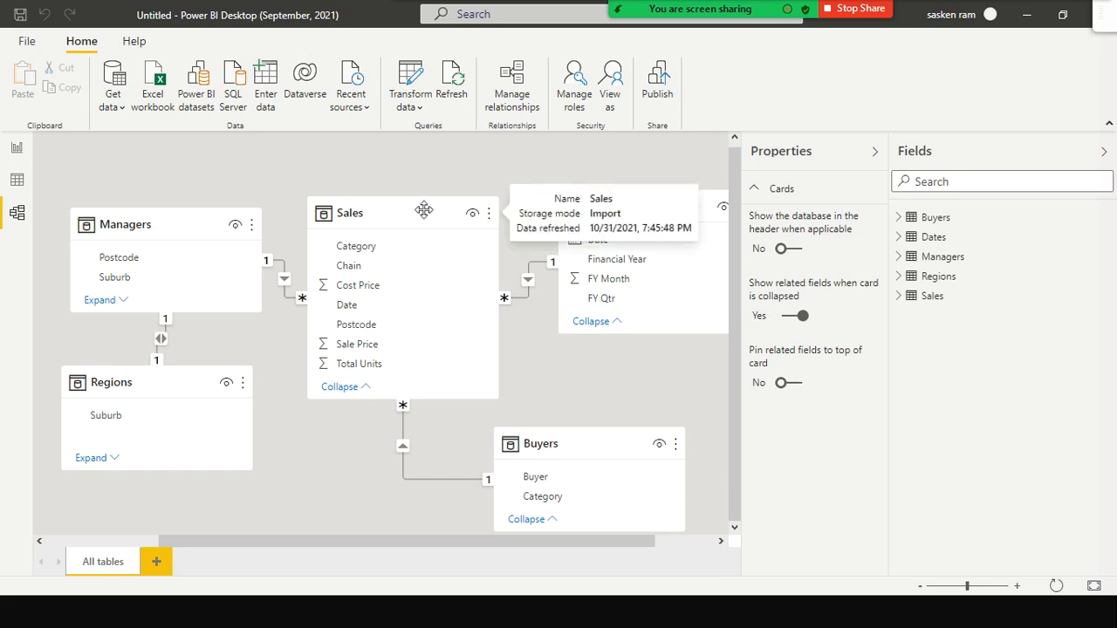
- Move the Sales card slightly lower between Managers and Dates, and bring the Dates card closer to it
drag(423, 209, 421, 251)
drag(641, 212, 562, 207)
drag(425, 245, 398, 265)
drag(556, 205, 603, 204)
drag(319, 274, 353, 242)
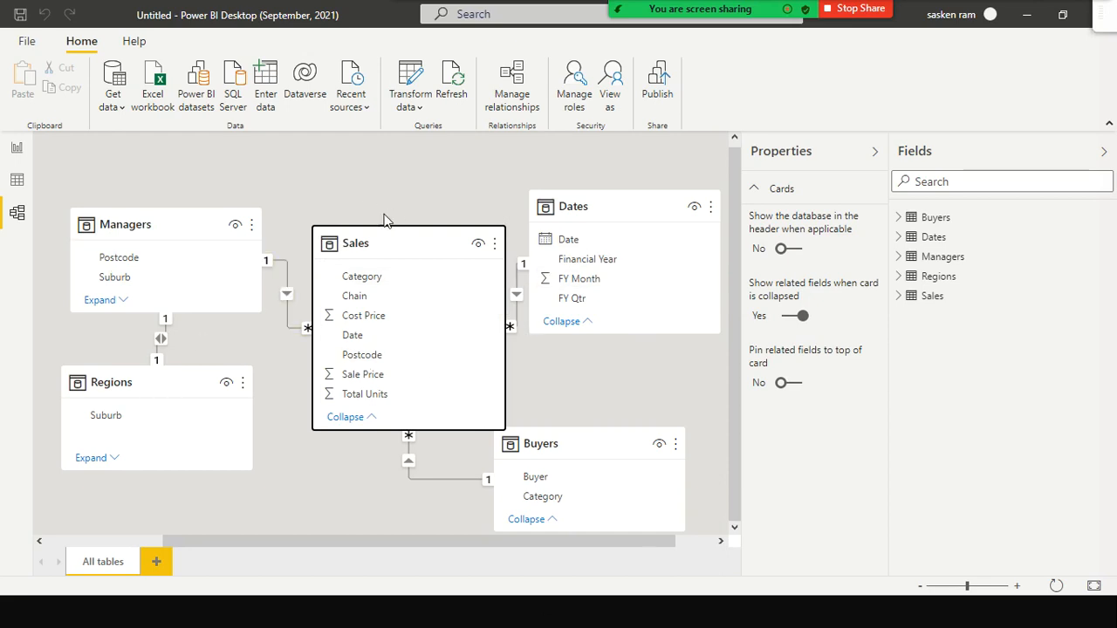
- Show the Sales table's data rows and open the Power Query Editor to transform the data
click(16, 180)
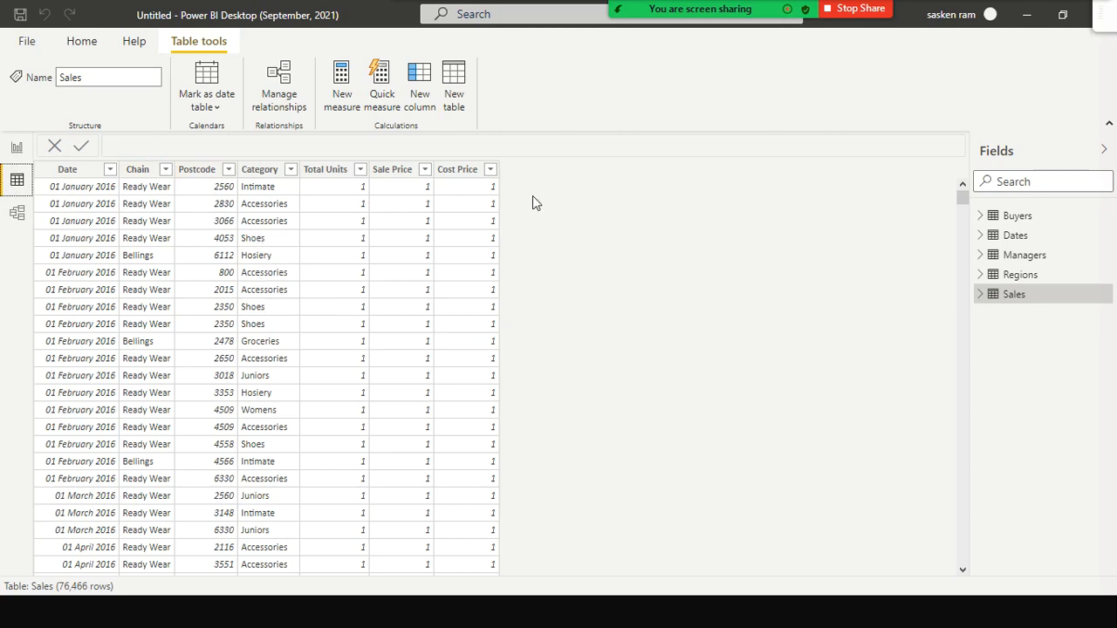
click(26, 41)
click(877, 234)
click(87, 48)
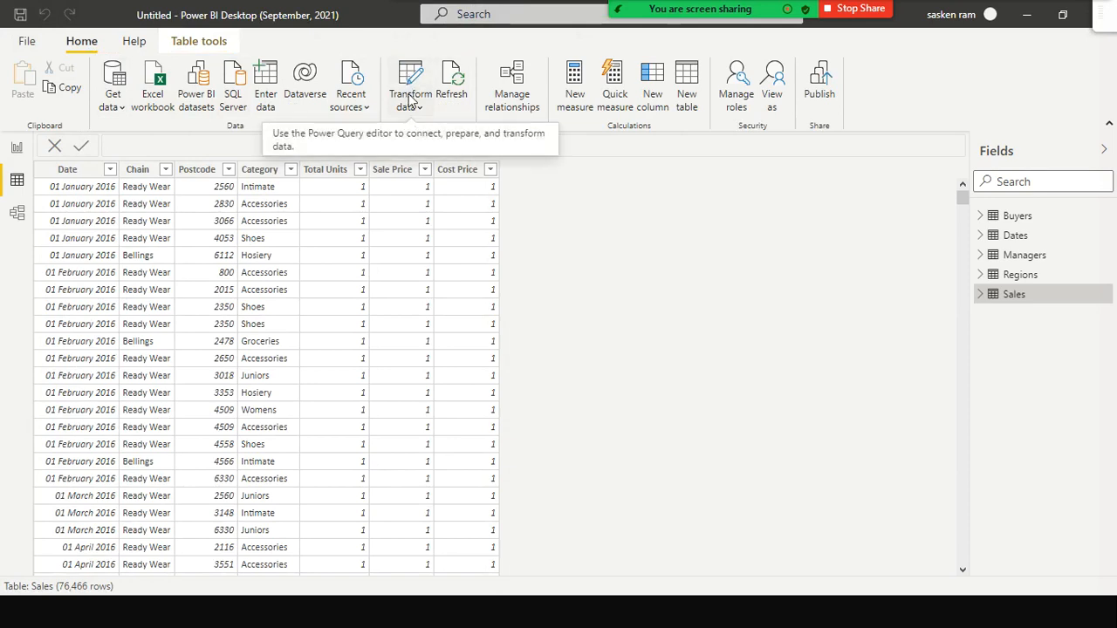
click(410, 103)
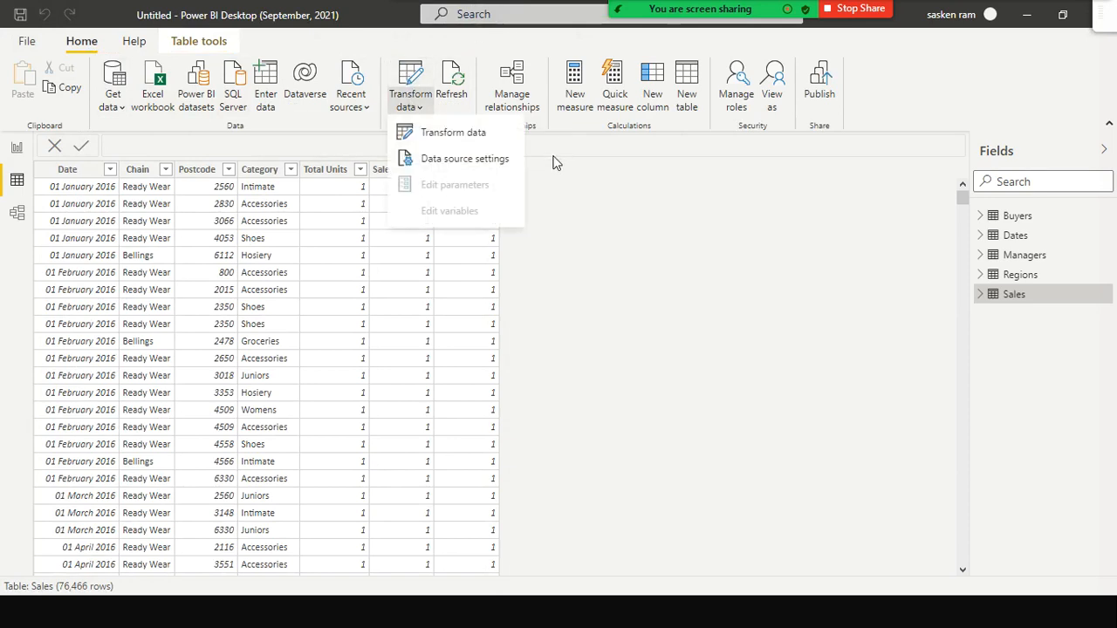
click(429, 133)
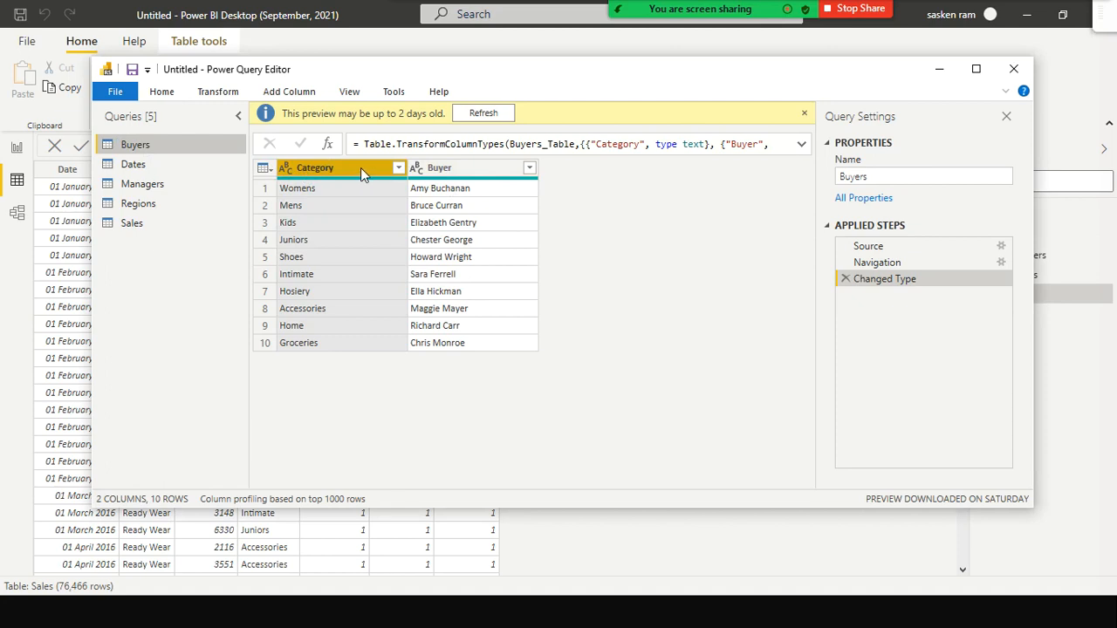
- Examine the full Changed Type formula of the Buyers query in the expanded formula bar
click(434, 145)
shift+click(758, 145)
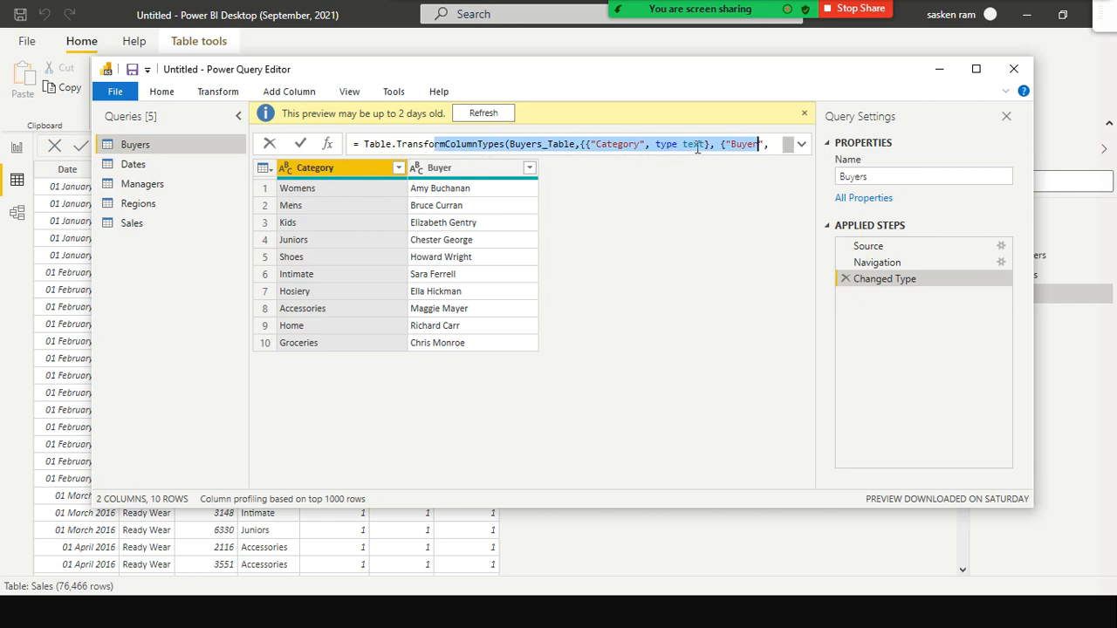
click(759, 144)
drag(726, 144, 773, 144)
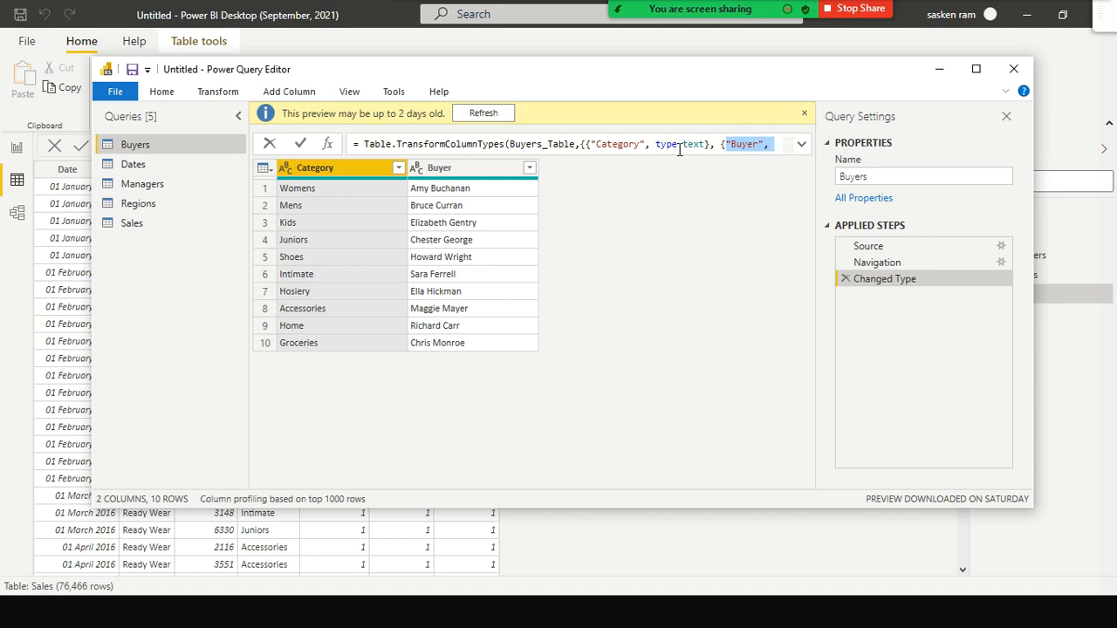
click(797, 145)
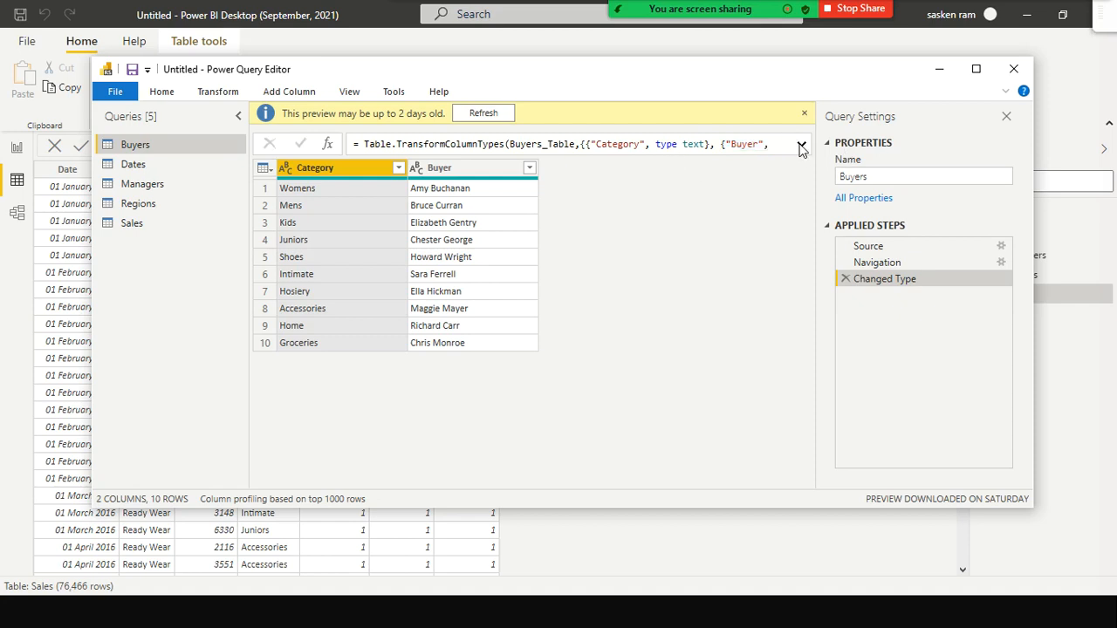
click(801, 145)
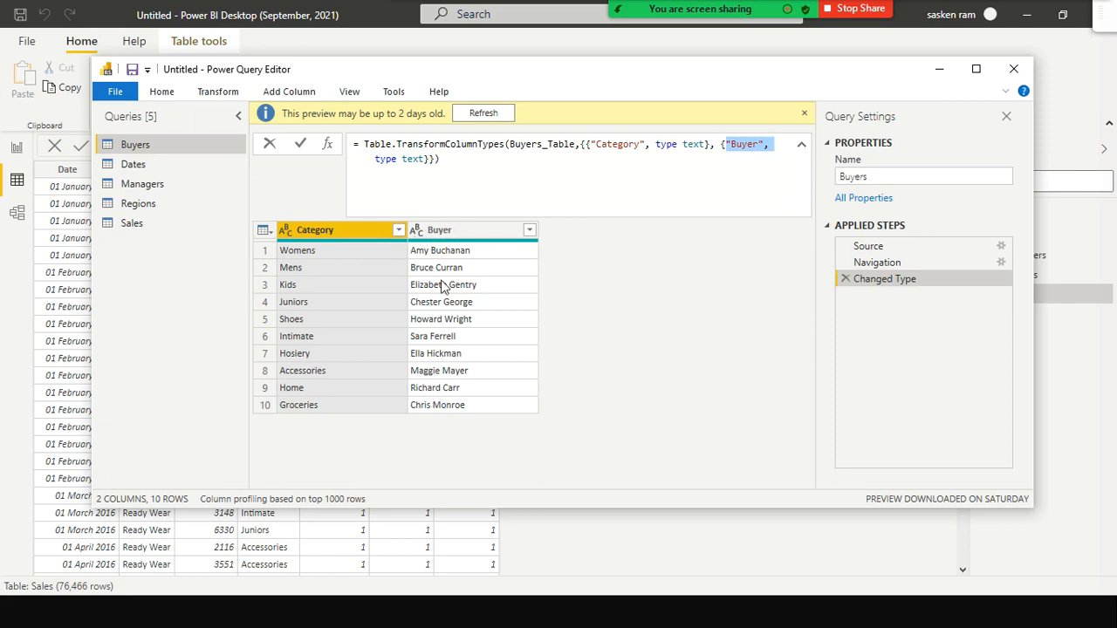
triple_click(402, 154)
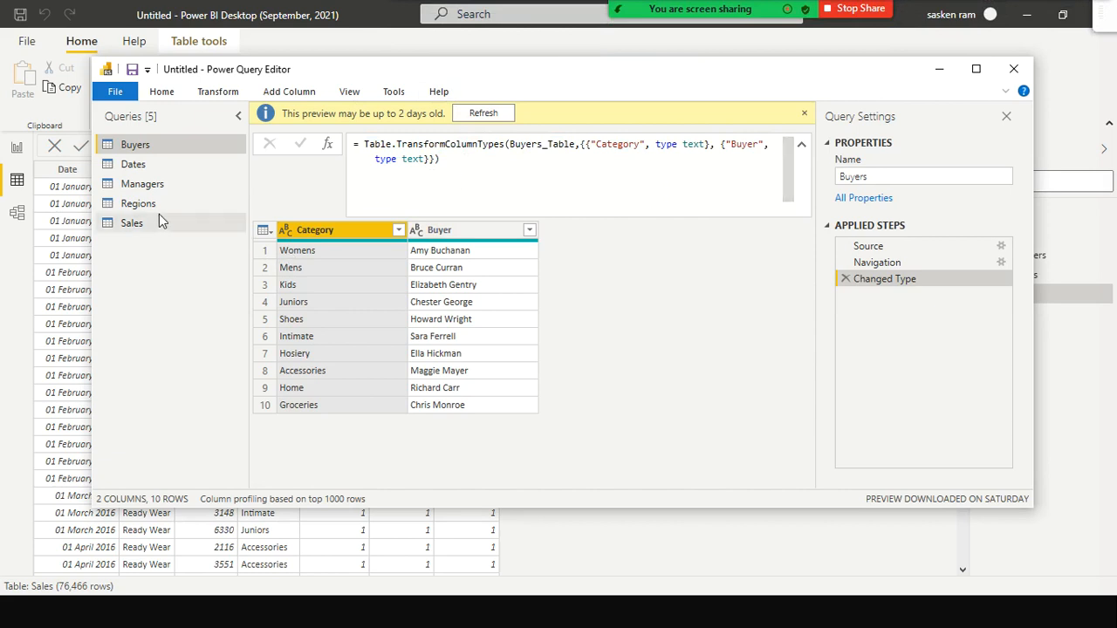
- Examine the Changed Type formula of the Sales query and collapse the formula bar again
click(131, 222)
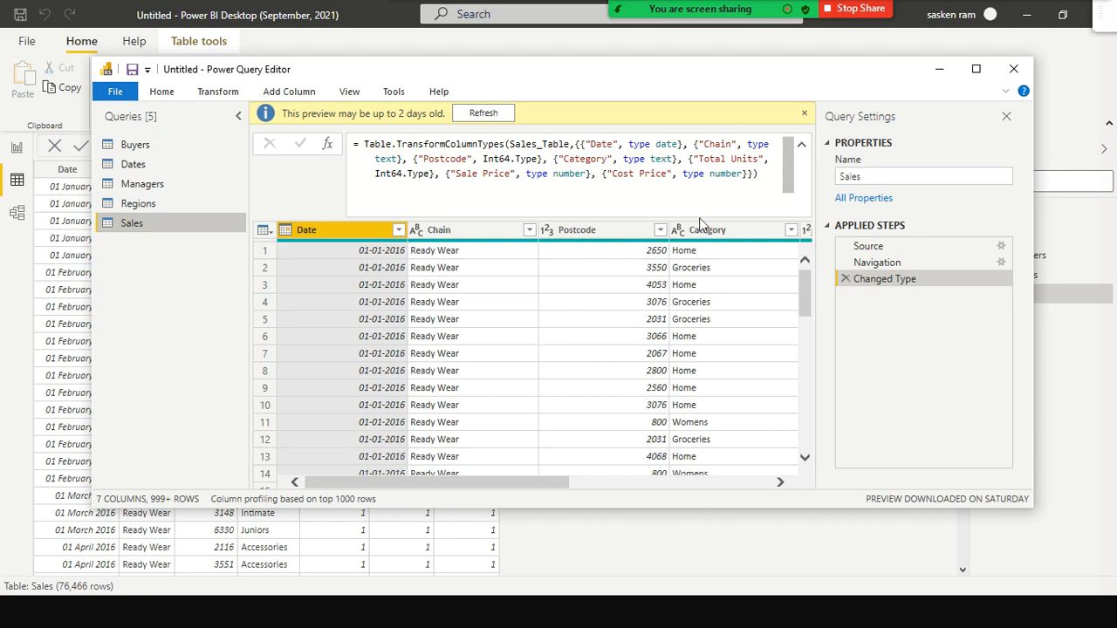
click(714, 179)
key(ctrl+a)
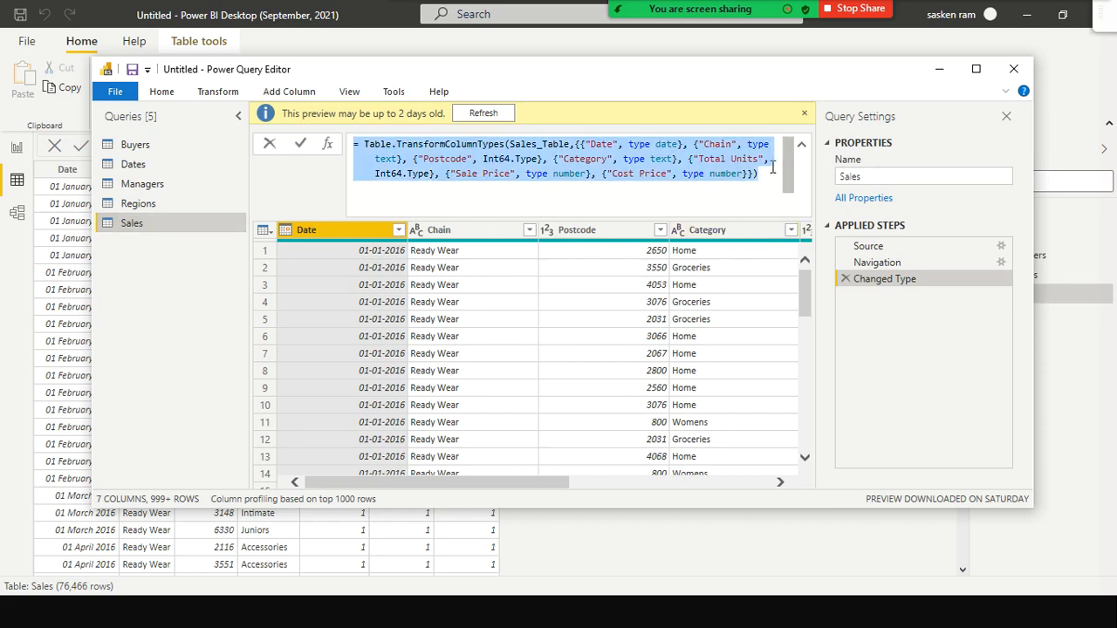
click(801, 144)
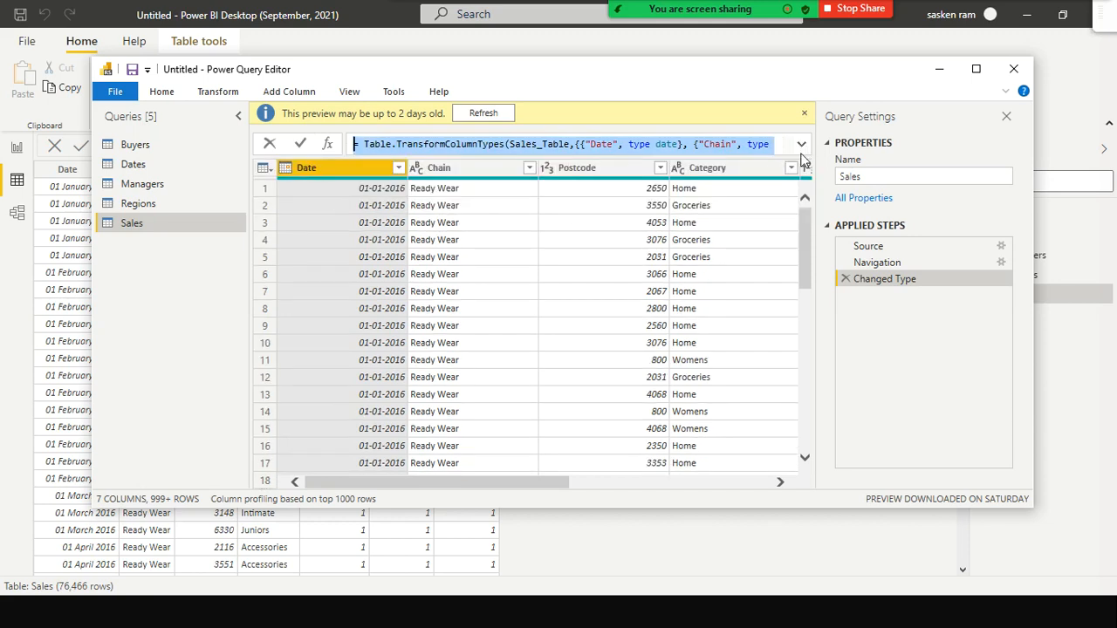
- Maximize the Power Query Editor and look over the Sales query's columns through to Sale Price and Cost Price
click(976, 69)
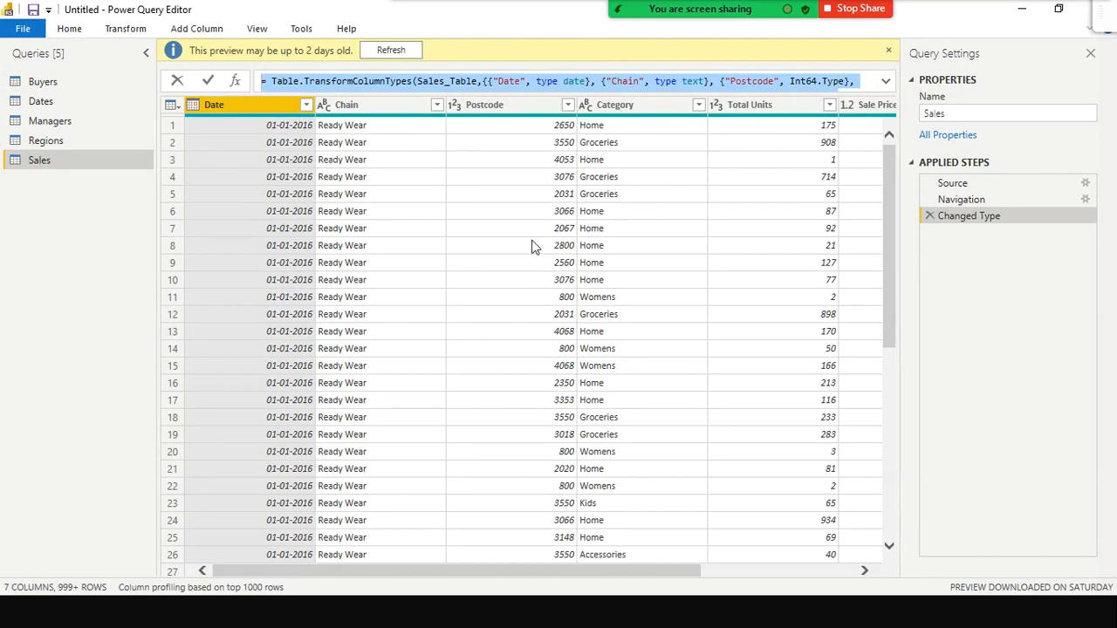
click(515, 572)
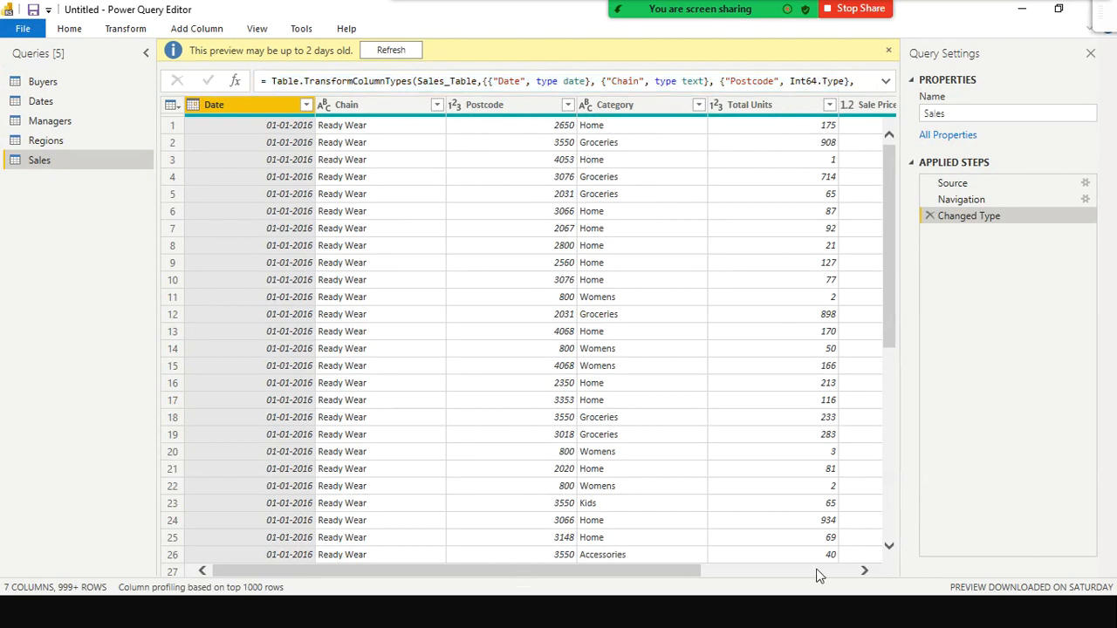
click(768, 572)
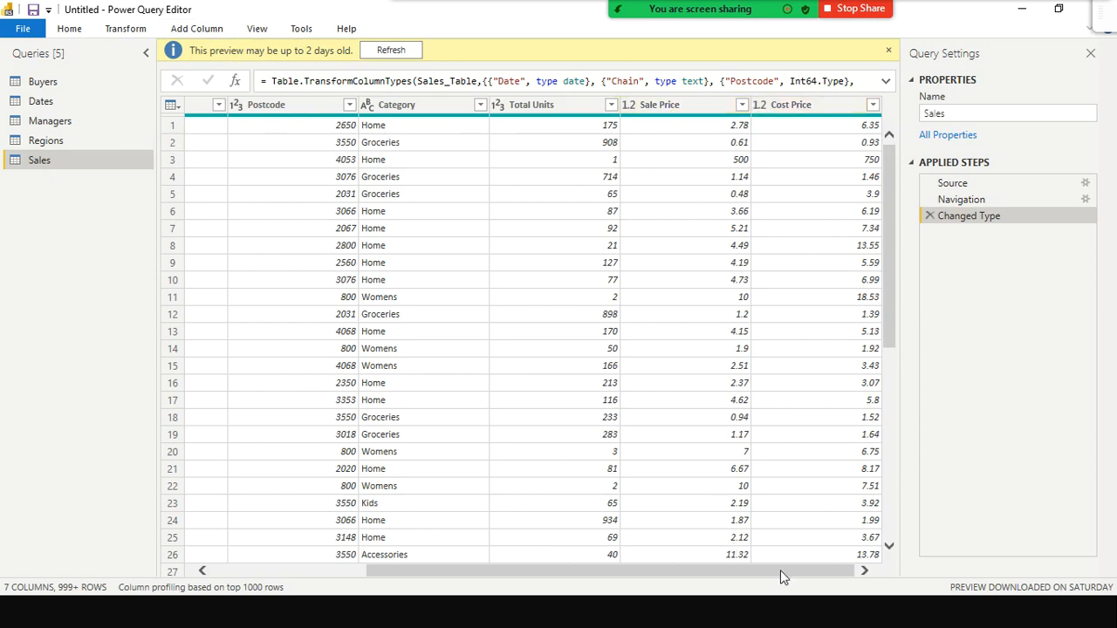
- Start a custom column in the Sales query and name it Sales
click(192, 31)
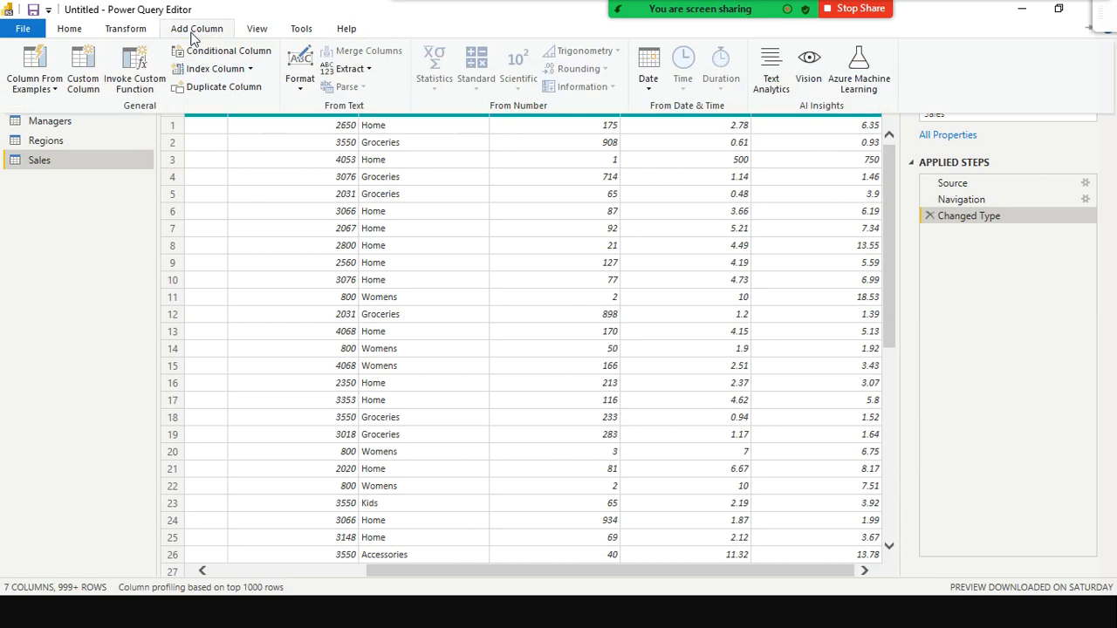
click(93, 78)
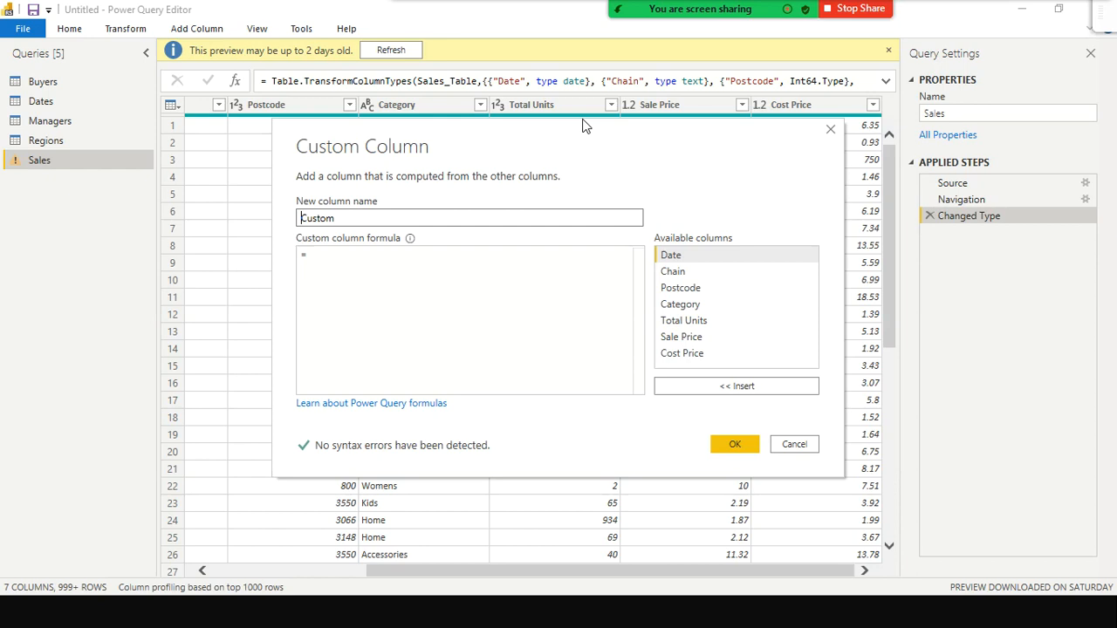
text(Sales)
key(Delete)
key(Delete)
key(Delete)
key(Delete)
key(Delete)
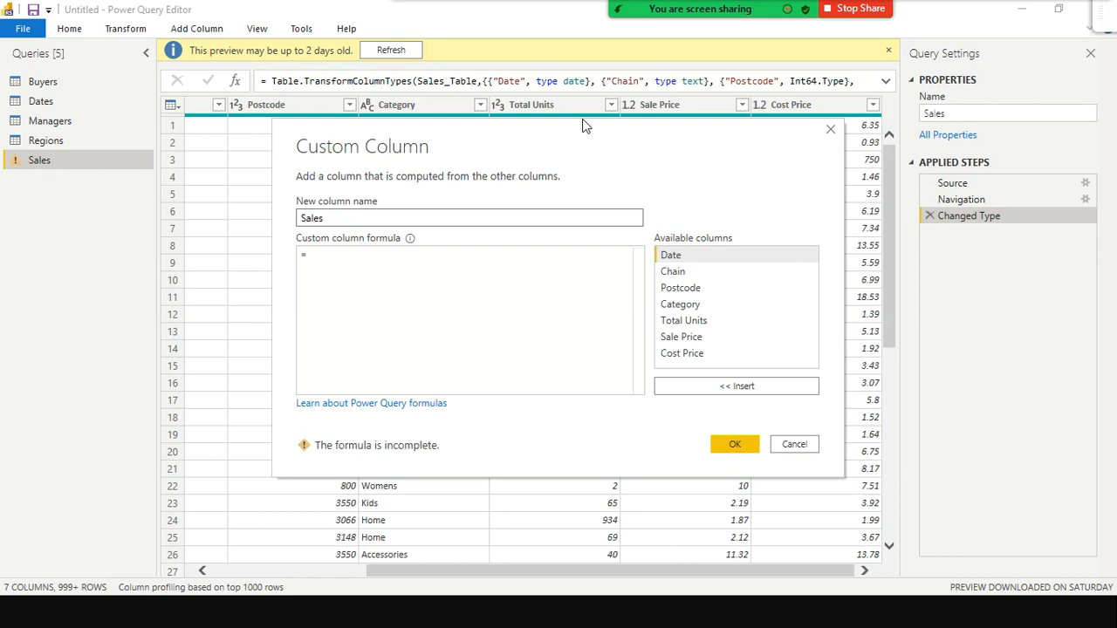
- Give the new custom column the formula [Sale Price] * [Total Units] and create it
click(365, 264)
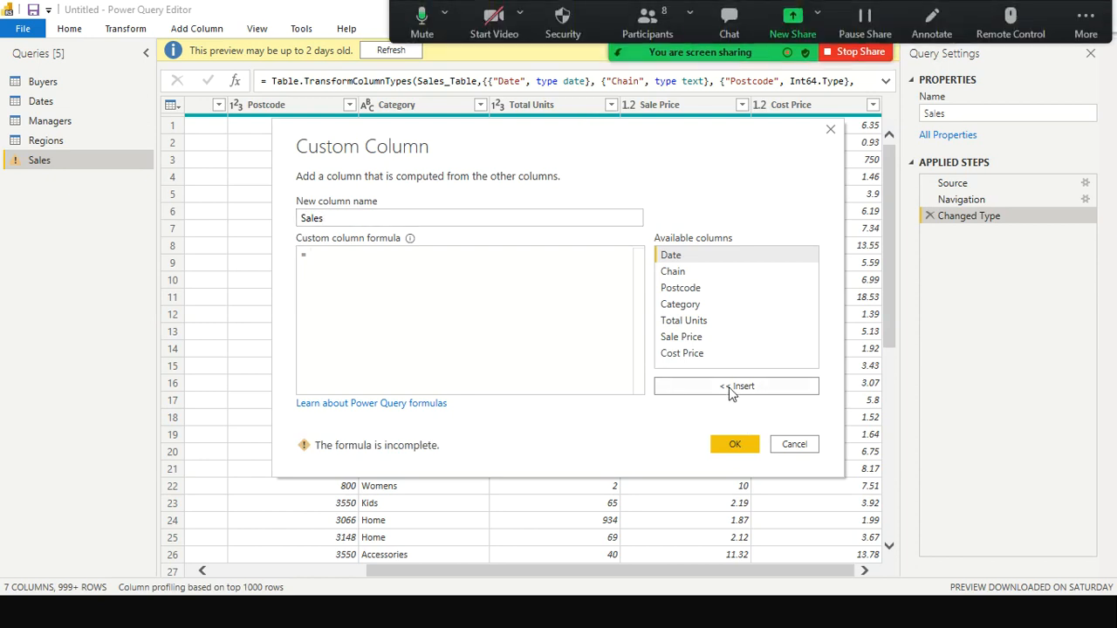
double_click(716, 339)
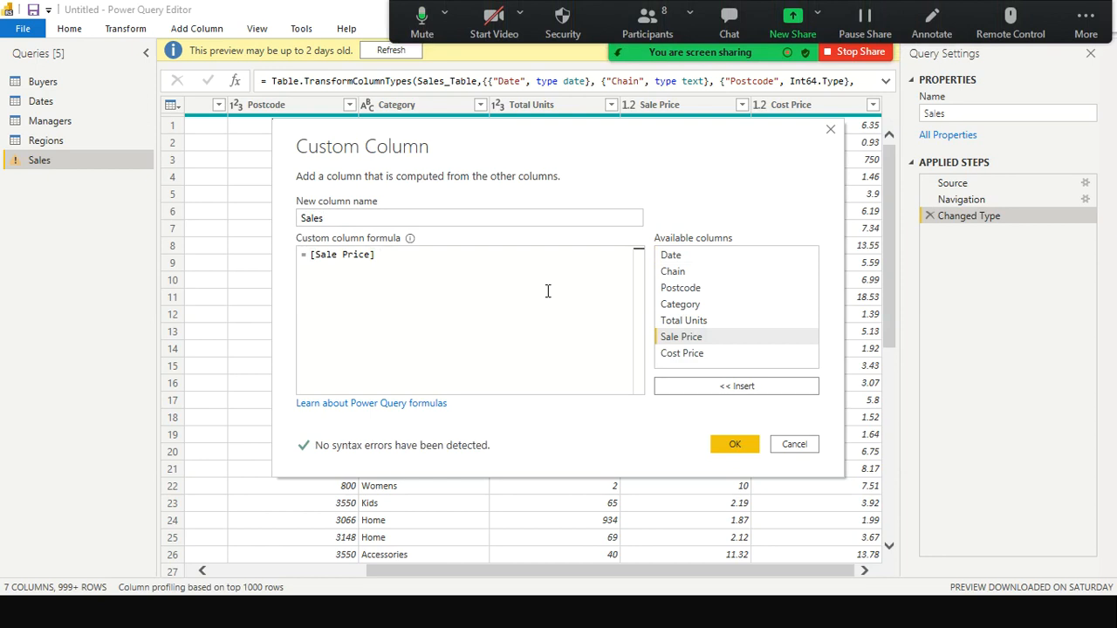
text(*)
double_click(690, 320)
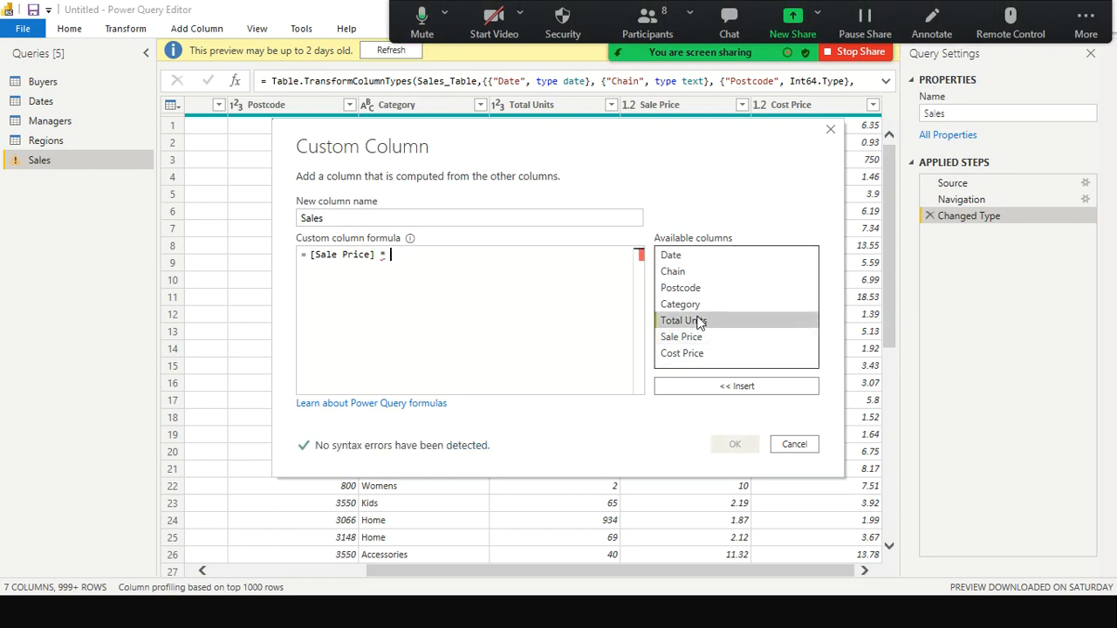
click(735, 444)
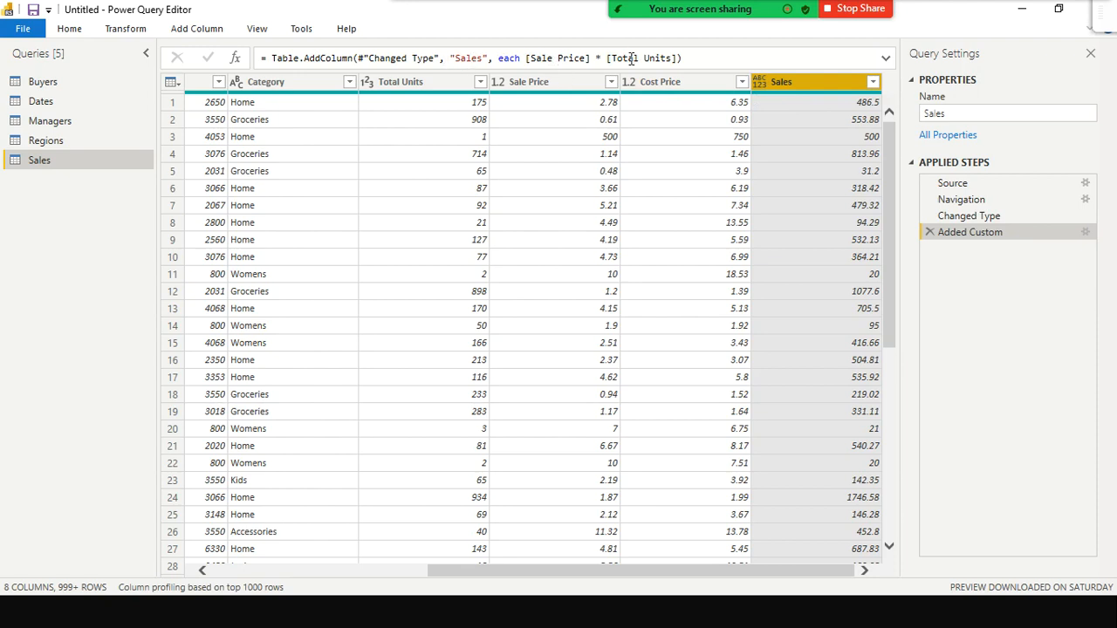
- Examine the Table.AddColumn formula of the Added Custom step, including its each keyword and column references
double_click(506, 58)
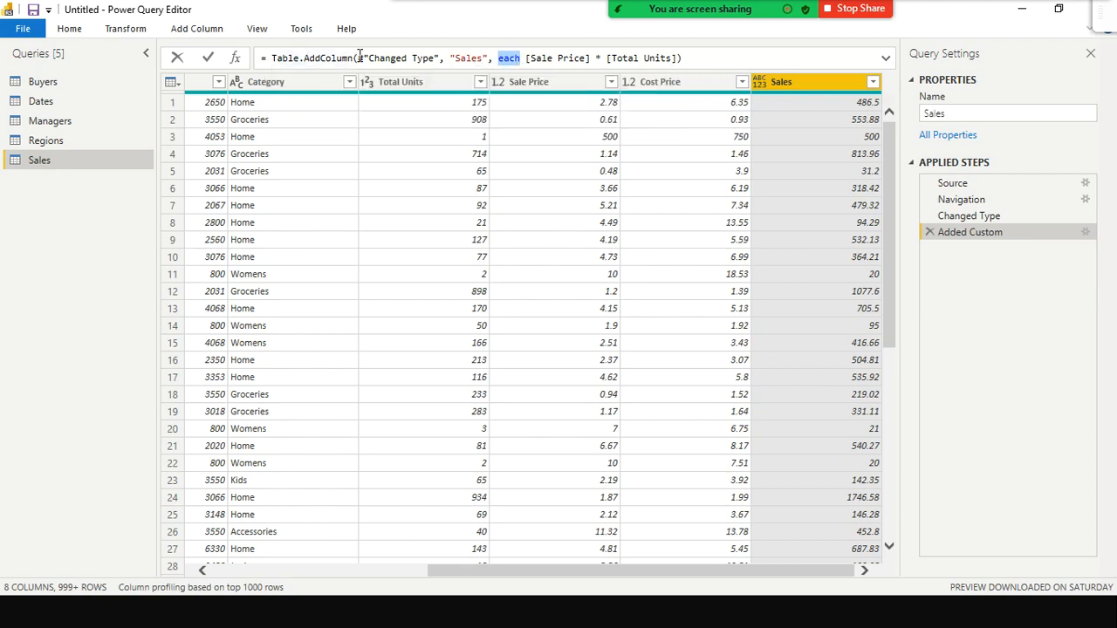
drag(367, 59, 265, 57)
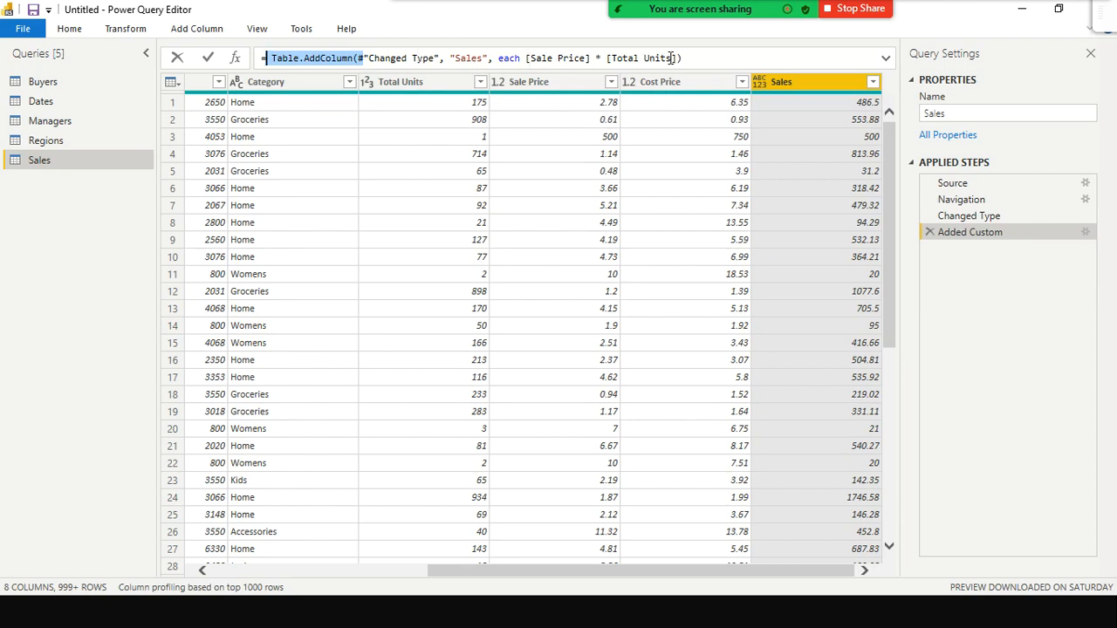
click(704, 57)
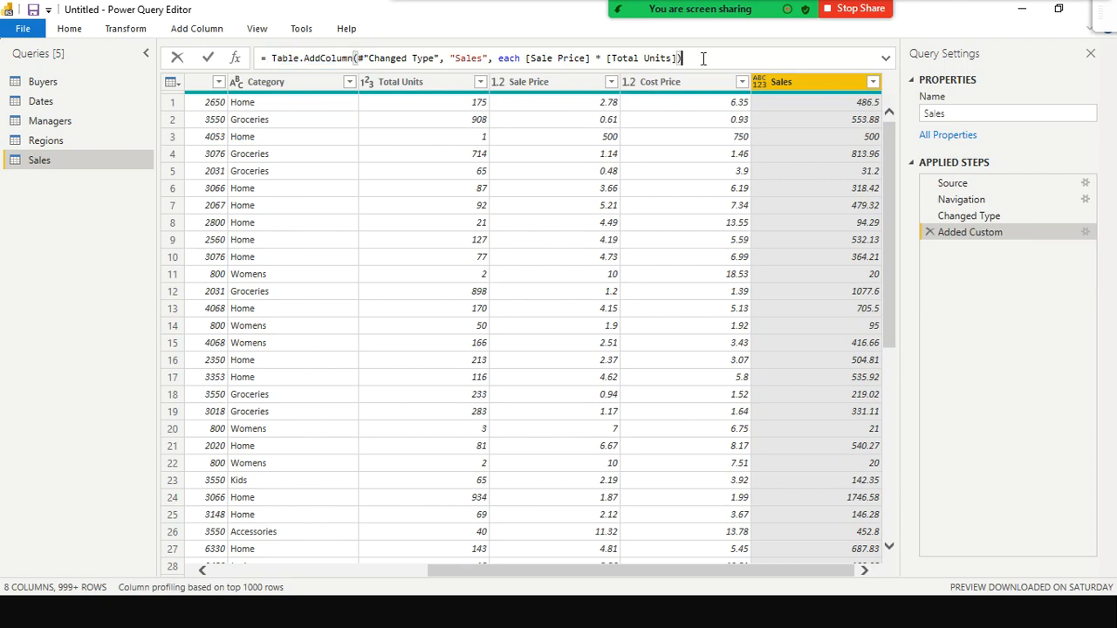
- Add a custom column named Cost to the Sales query with the formula [Cost Price] * [Total Units]
key(ctrl+a)
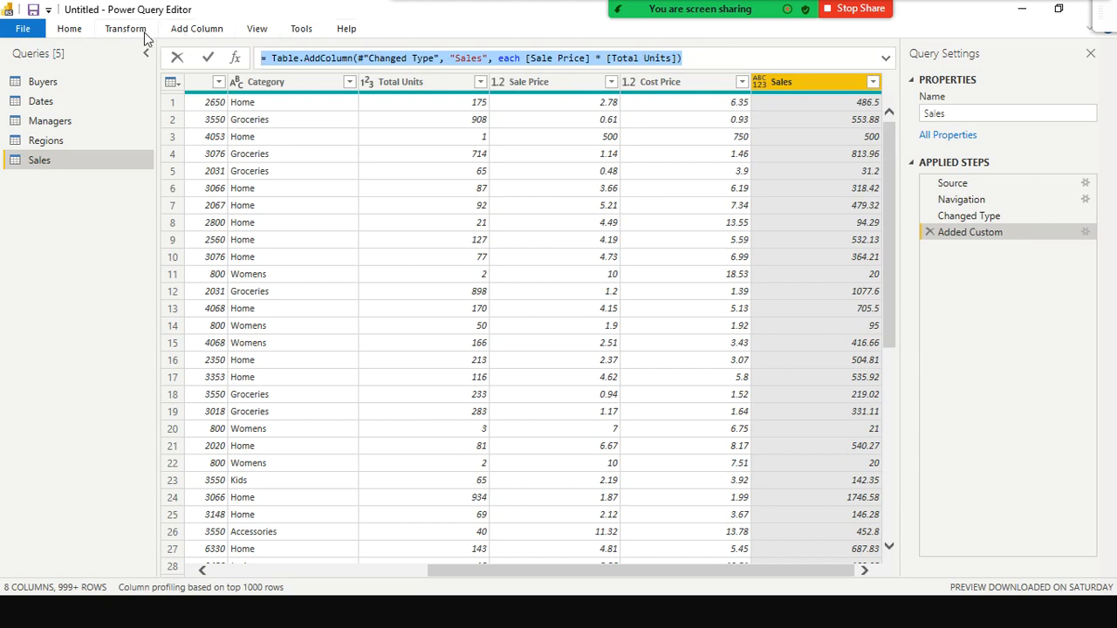
click(217, 33)
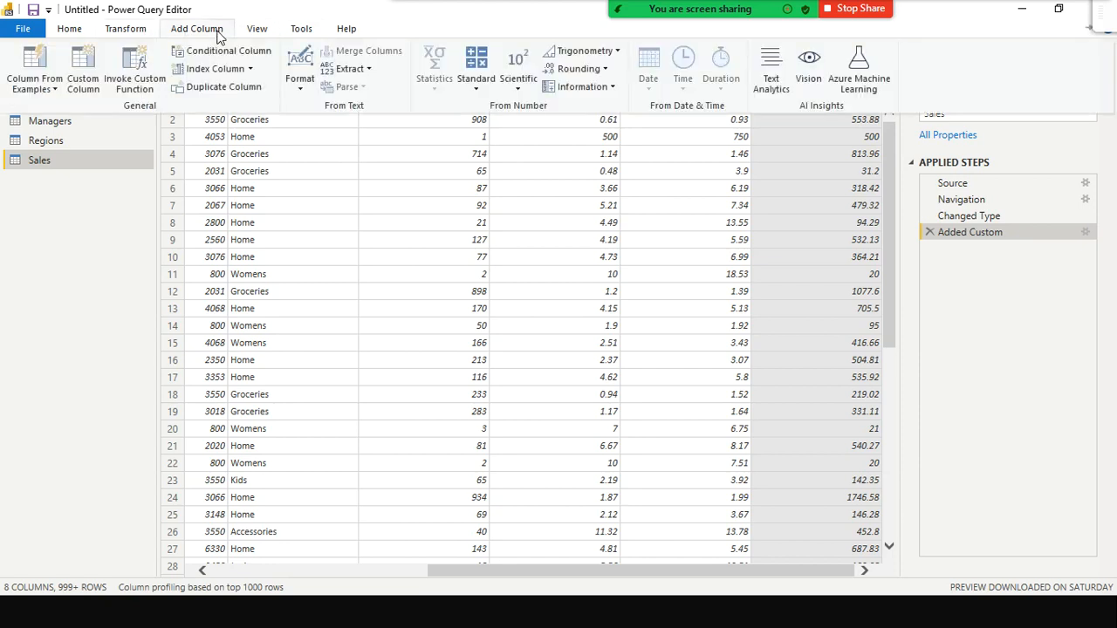
click(86, 88)
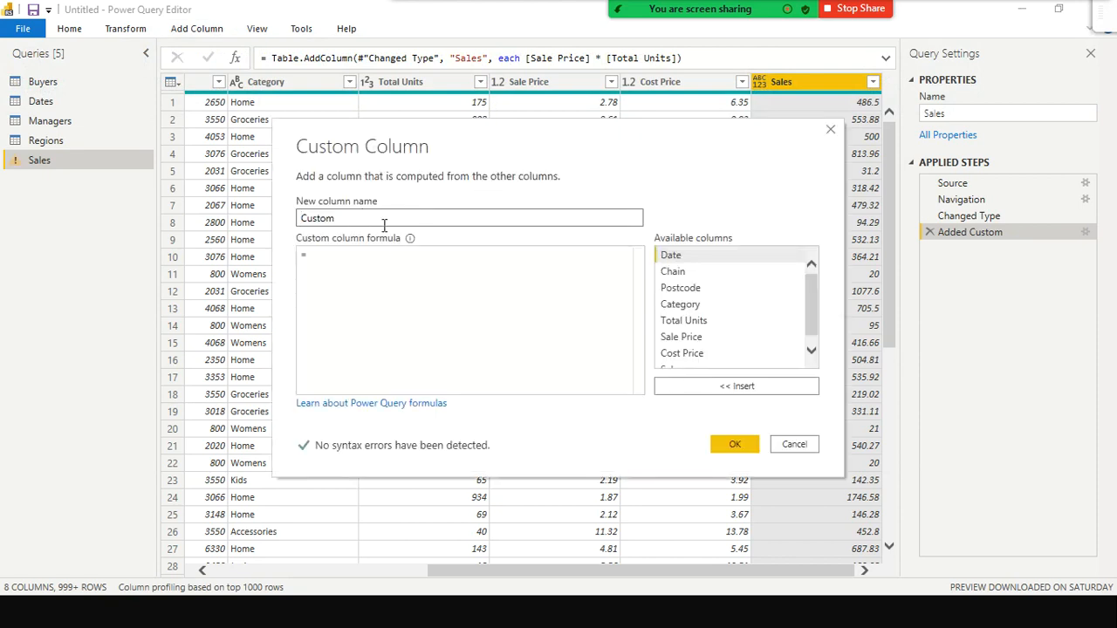
text(Cost)
key(Tab)
click(336, 258)
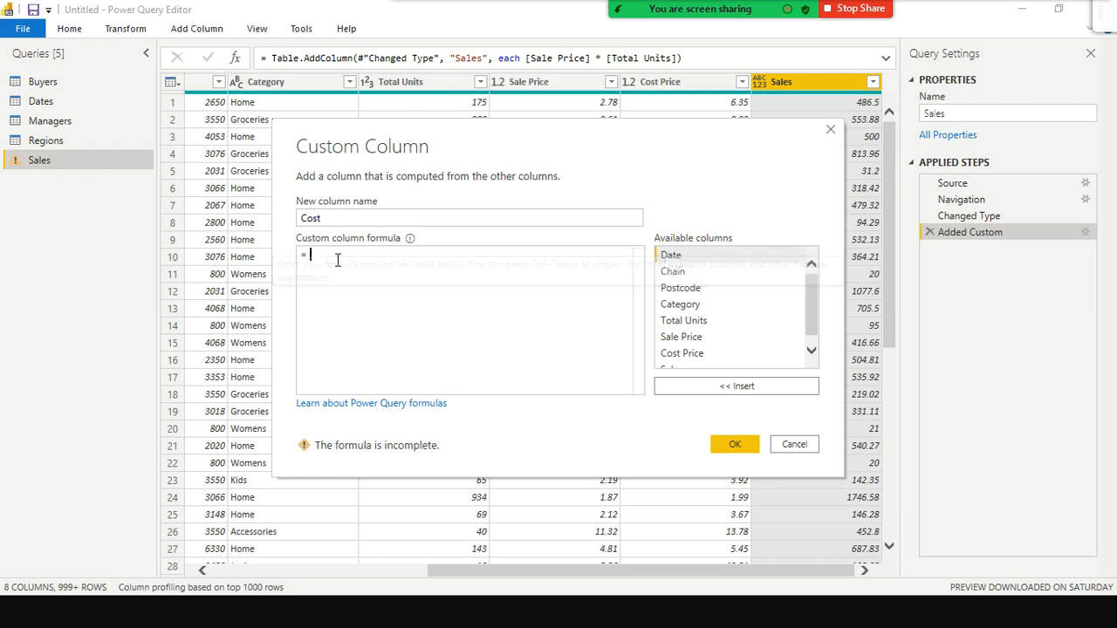
double_click(704, 353)
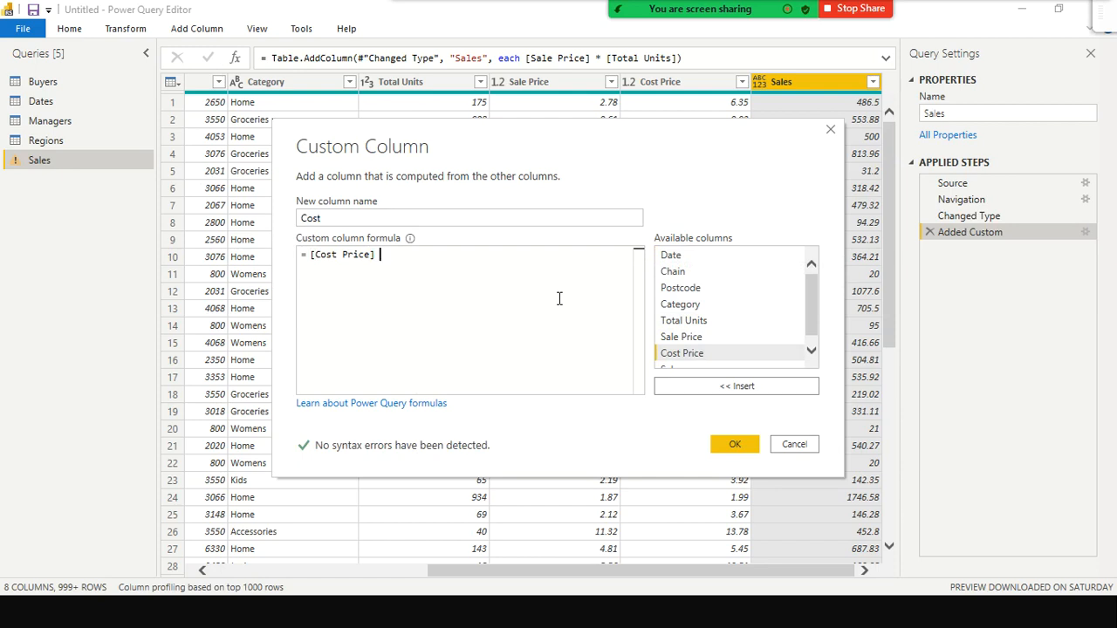
text(*)
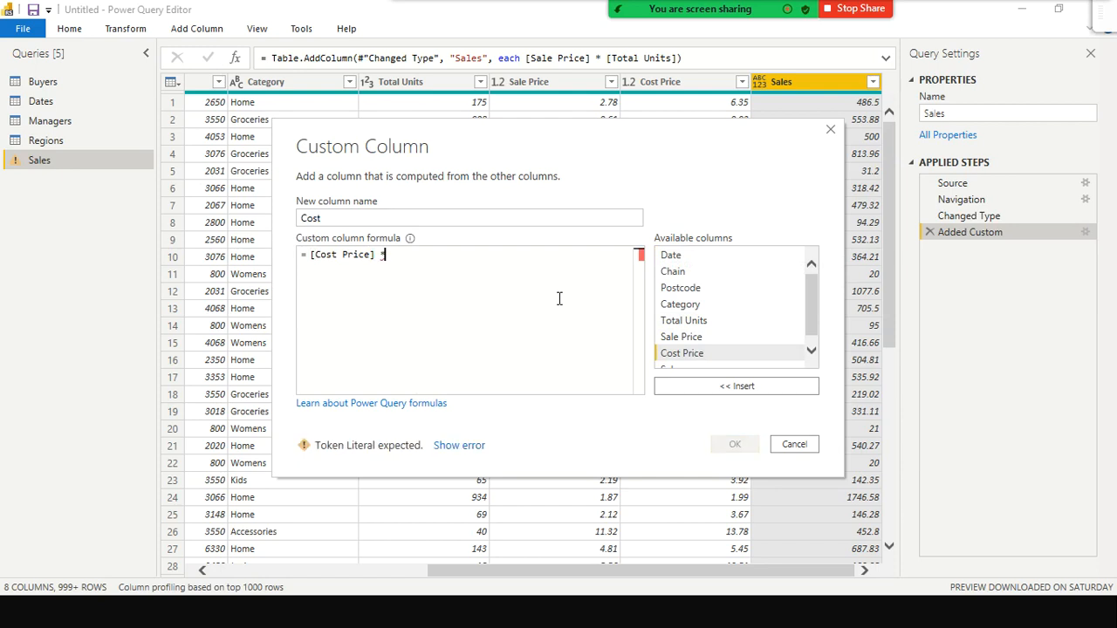
double_click(684, 320)
click(731, 444)
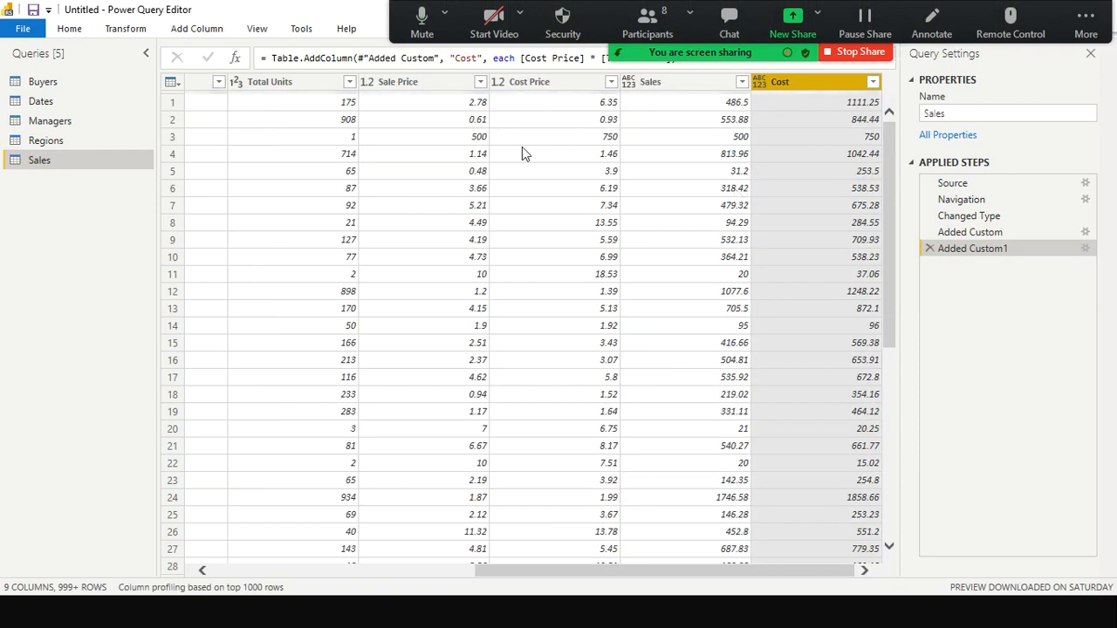
- Add a custom column named Gross Profit to the Sales query with the formula [Sales] - [Cost]
click(183, 32)
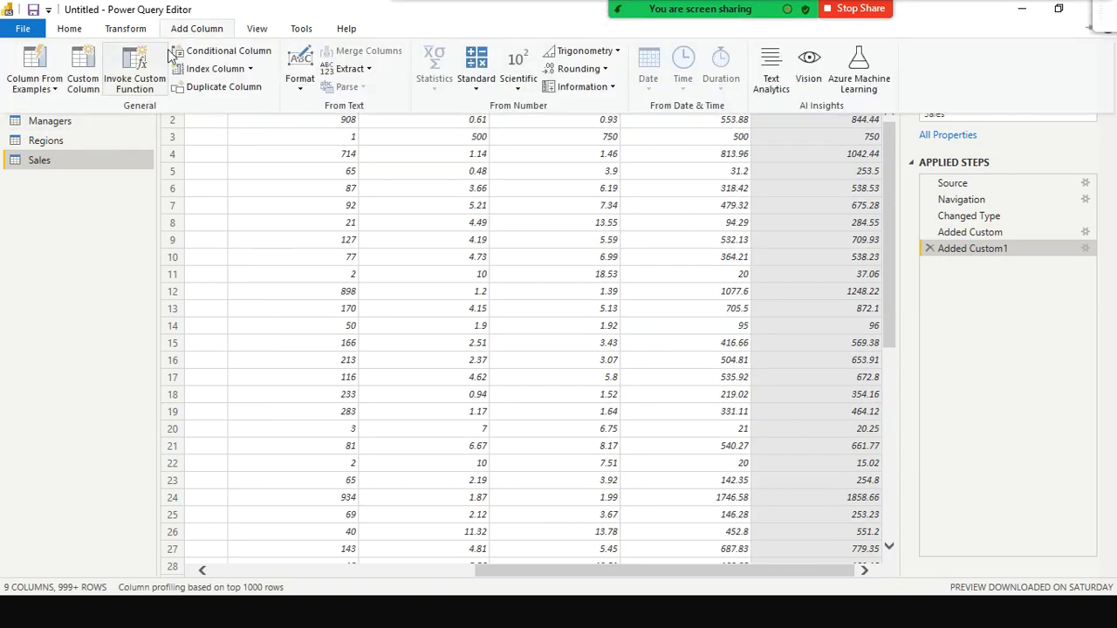
click(89, 91)
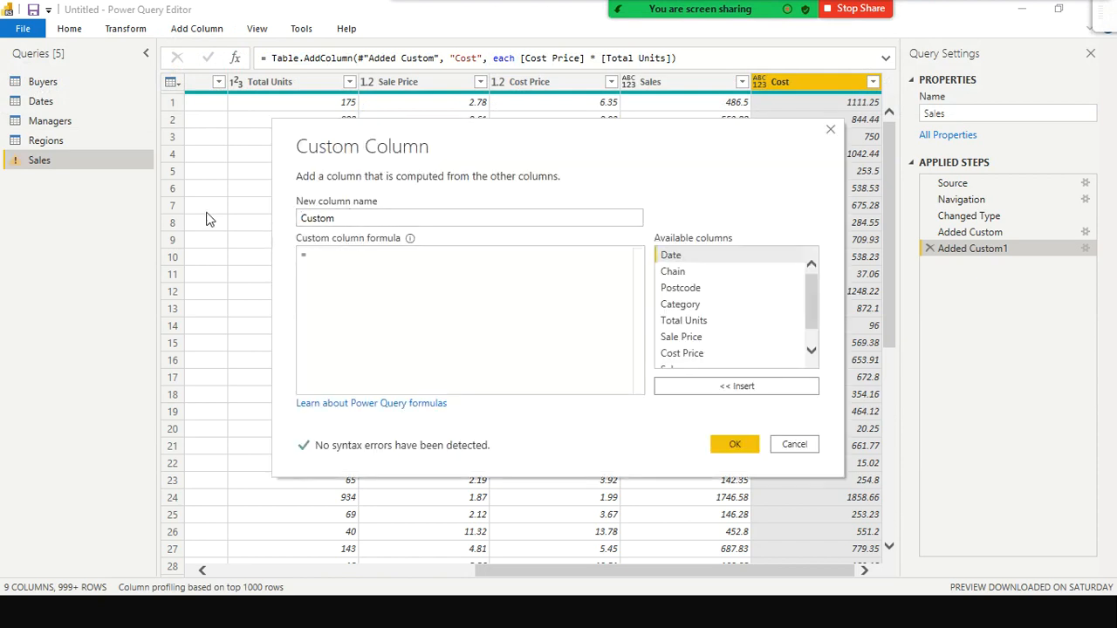
key(ctrl+a)
text(Gro)
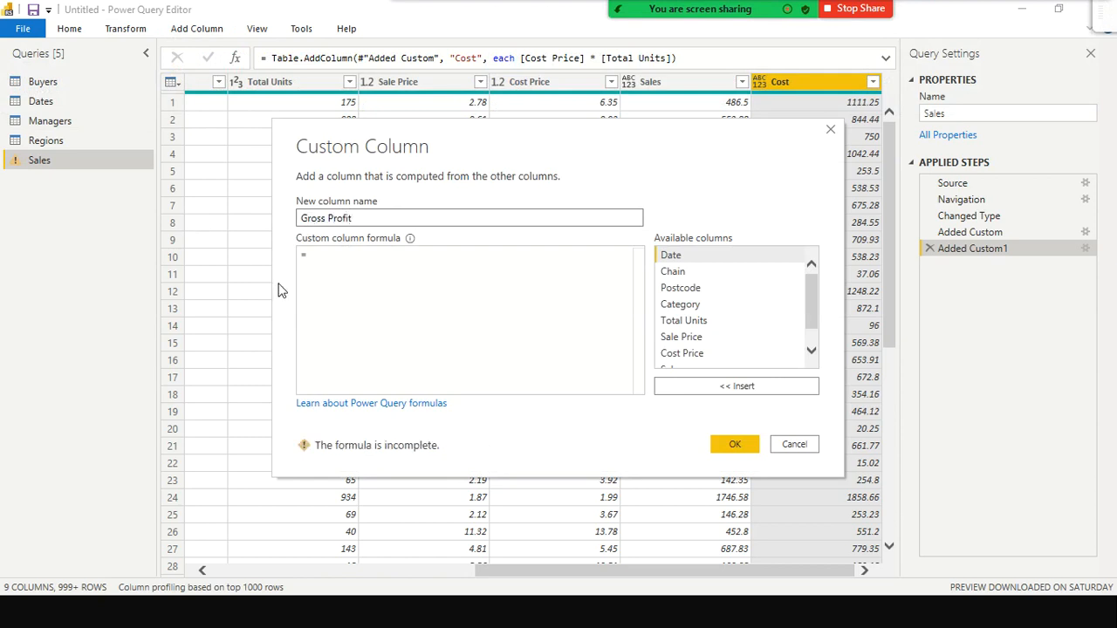
click(357, 250)
scroll(757, 343, down, 1)
double_click(686, 346)
text(-)
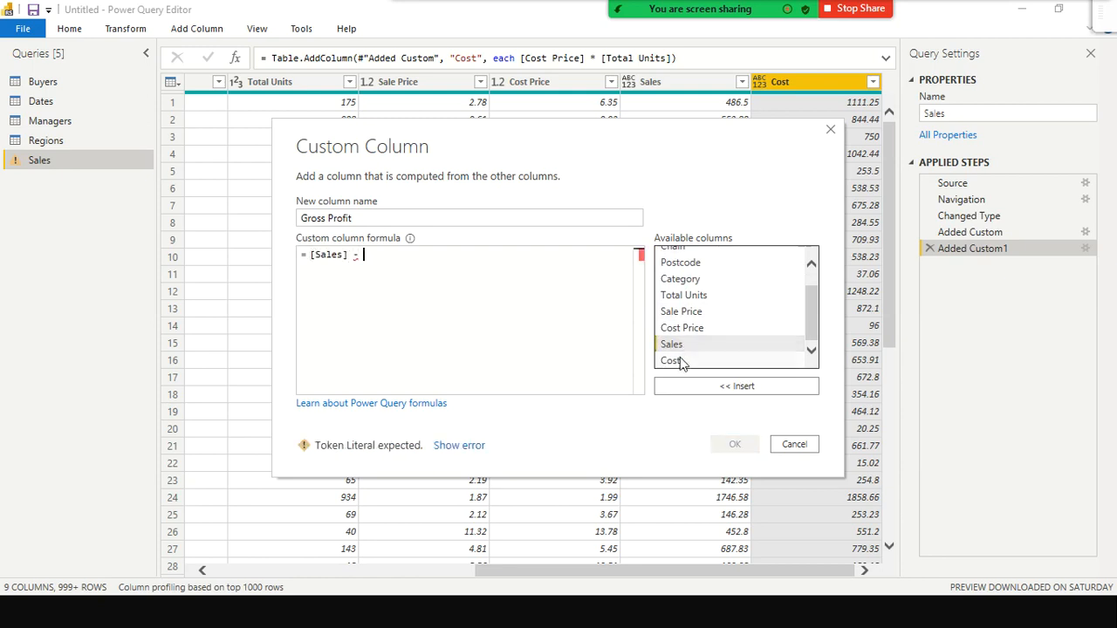
double_click(674, 362)
click(735, 445)
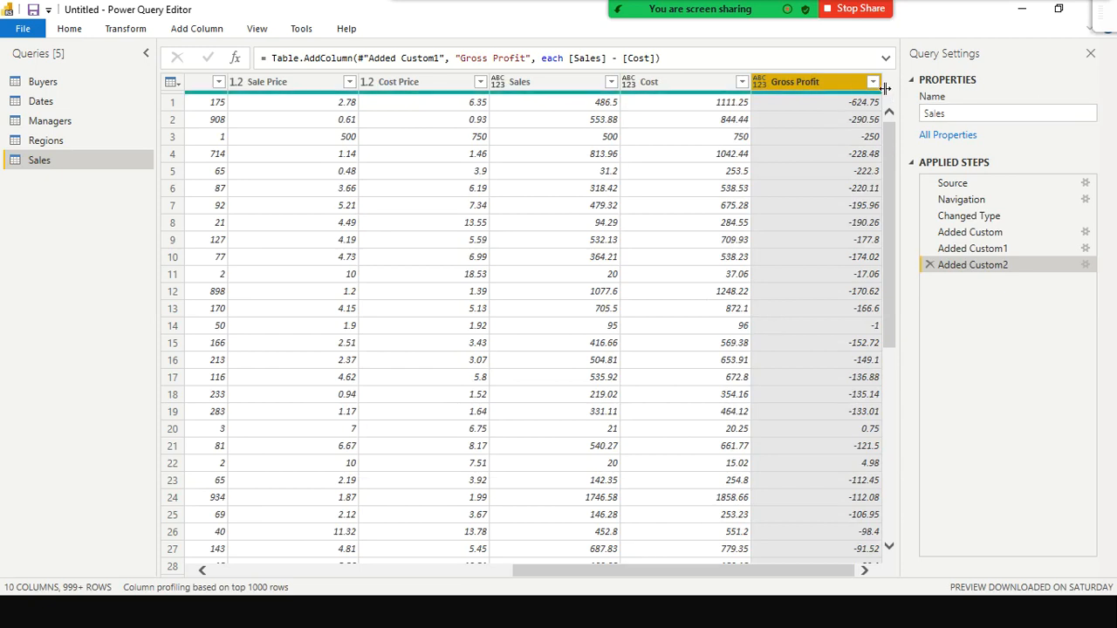
- Change the data type of the Gross Profit column to Whole Number
right_click(838, 83)
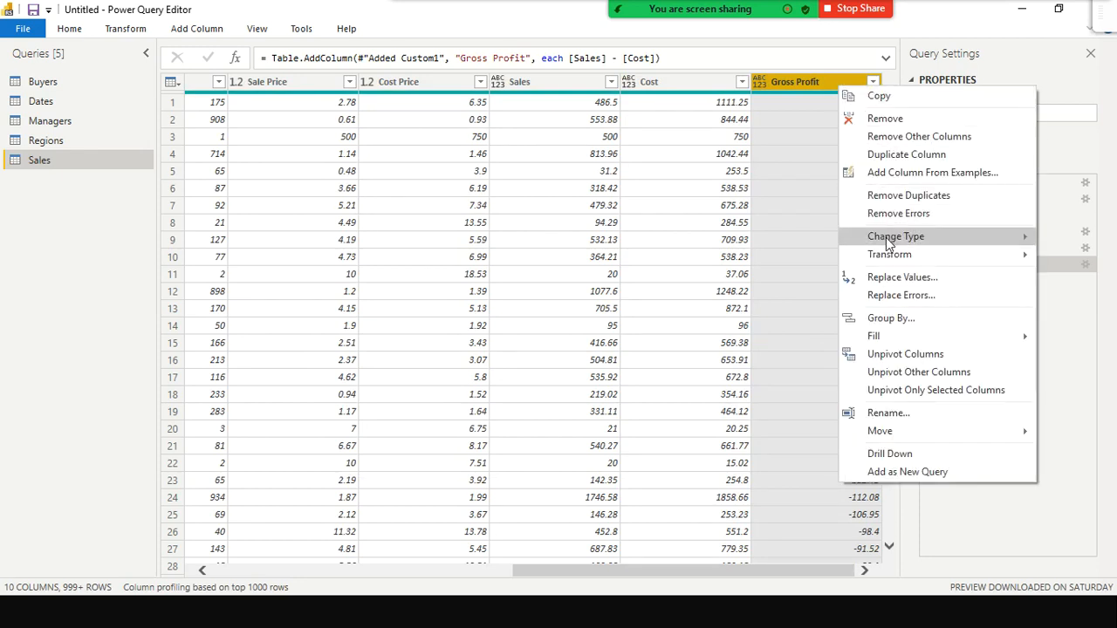
click(801, 90)
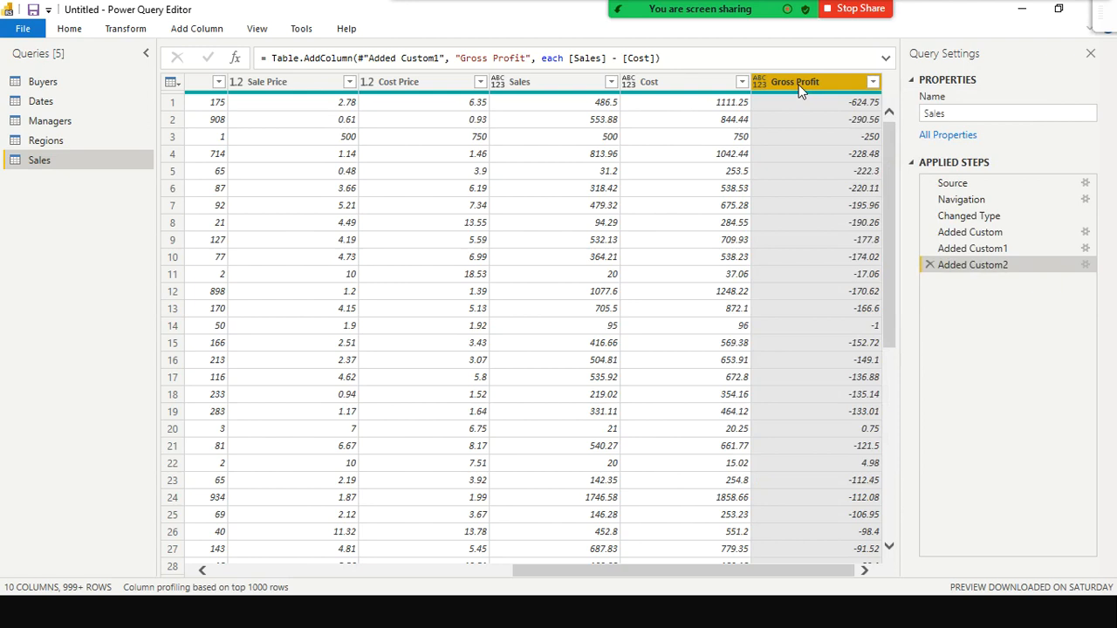
right_click(801, 91)
mouse_move(845, 240)
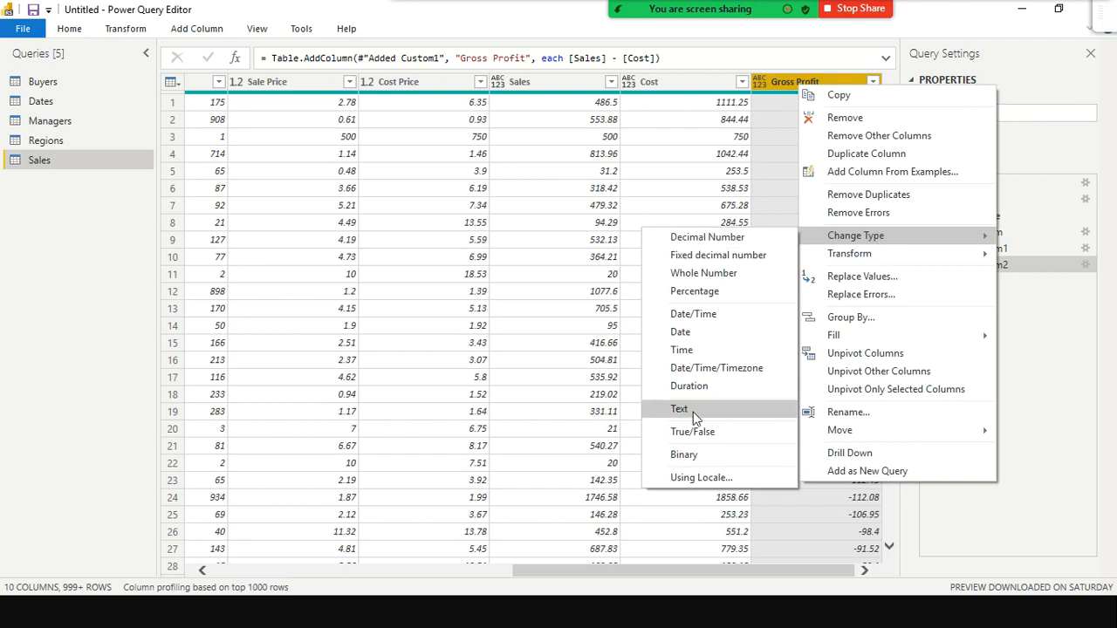
click(701, 274)
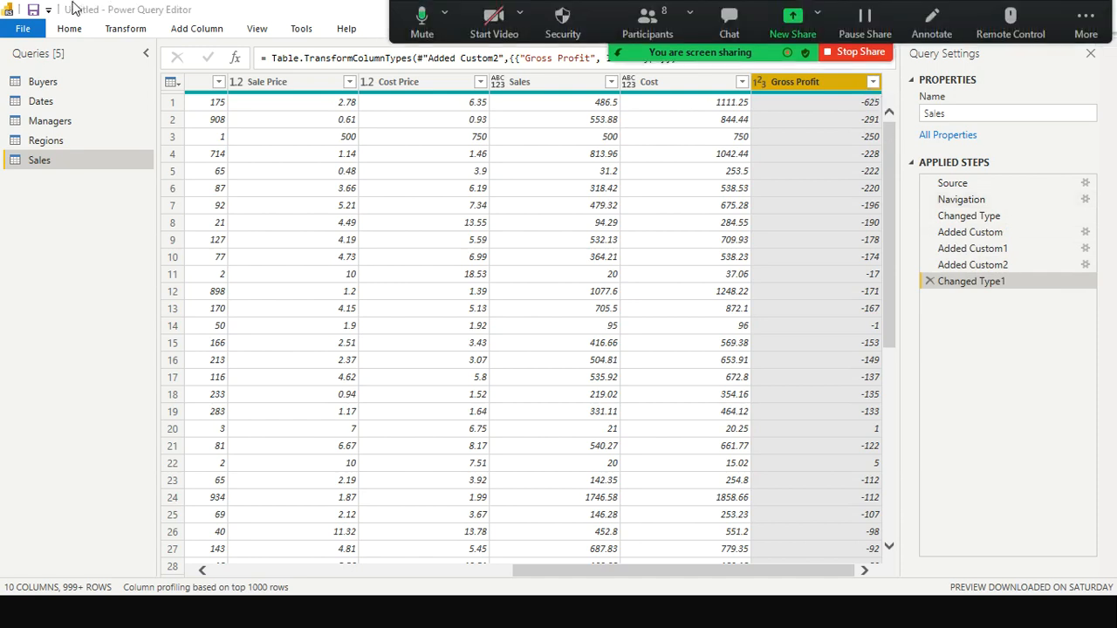
- Apply the Power Query changes to the model and close the Power Query Editor
click(68, 28)
click(69, 28)
click(69, 28)
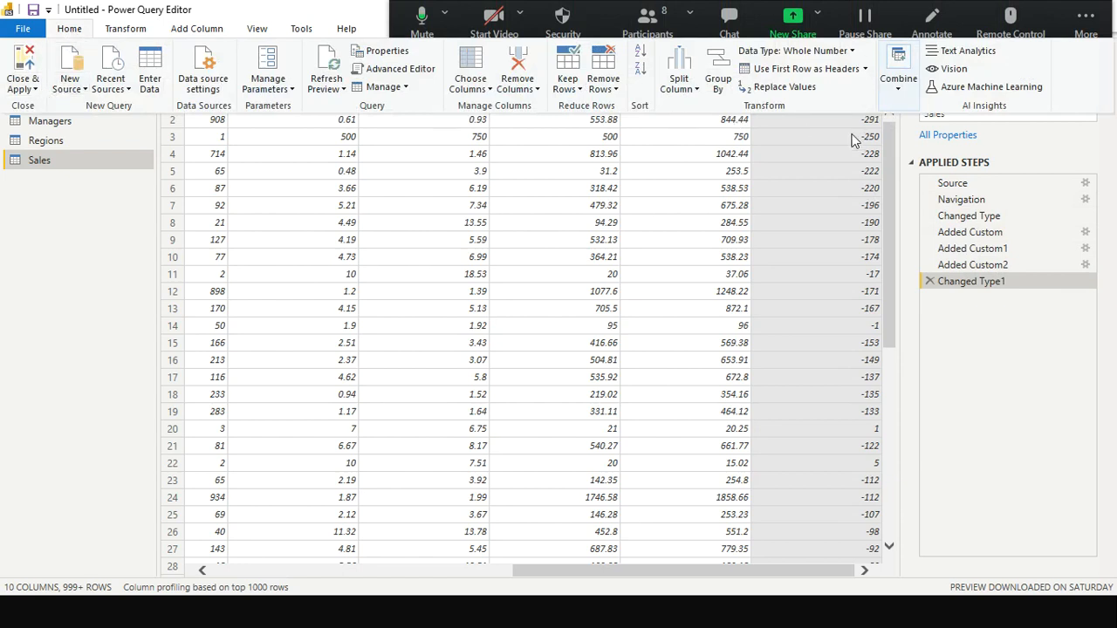
click(35, 90)
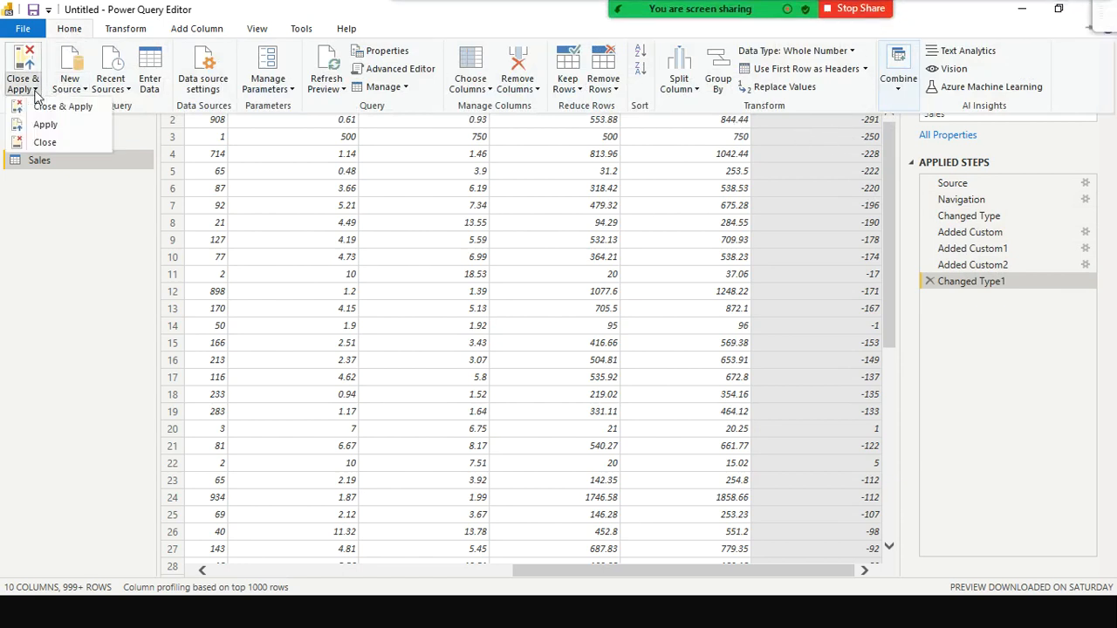
click(35, 107)
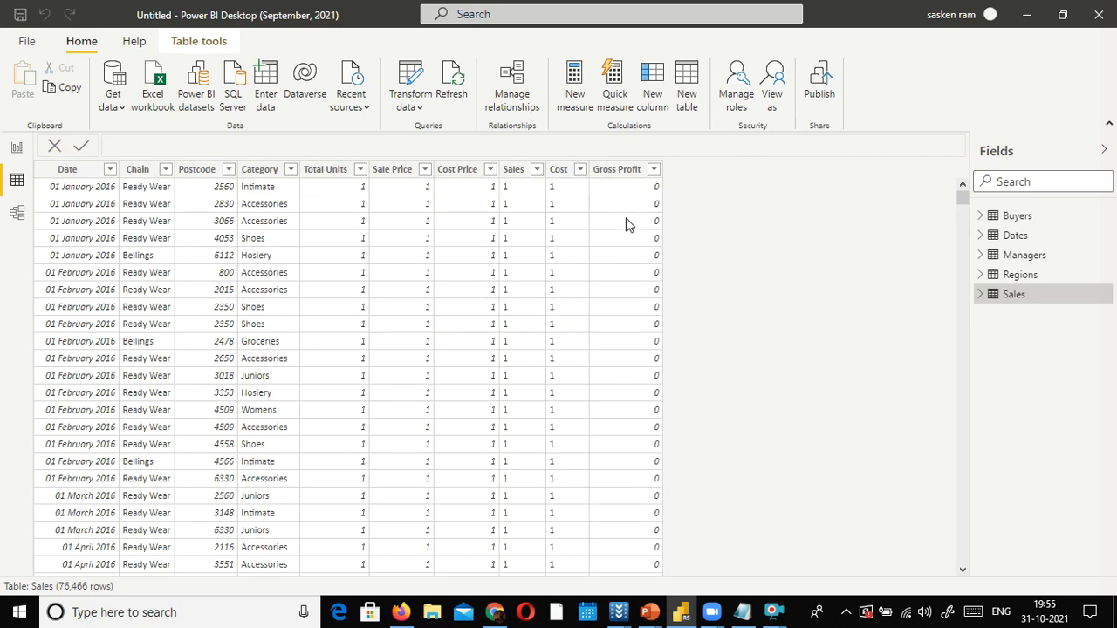
- Check the Gross Profit column in the Sales table, the relationships in the model diagram, and the report page
click(625, 224)
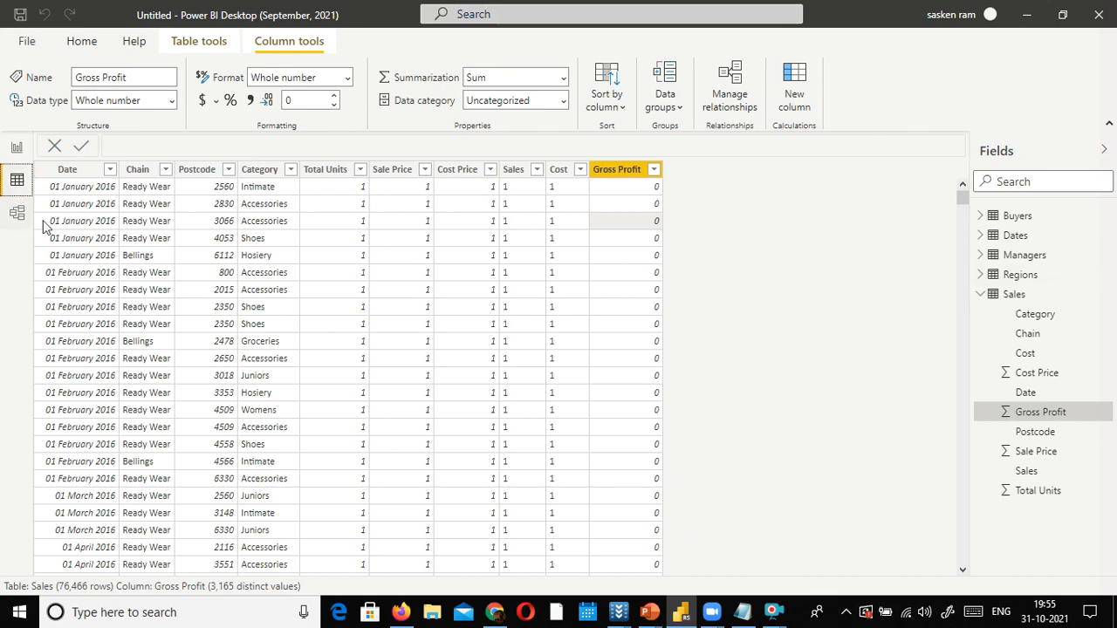
click(16, 215)
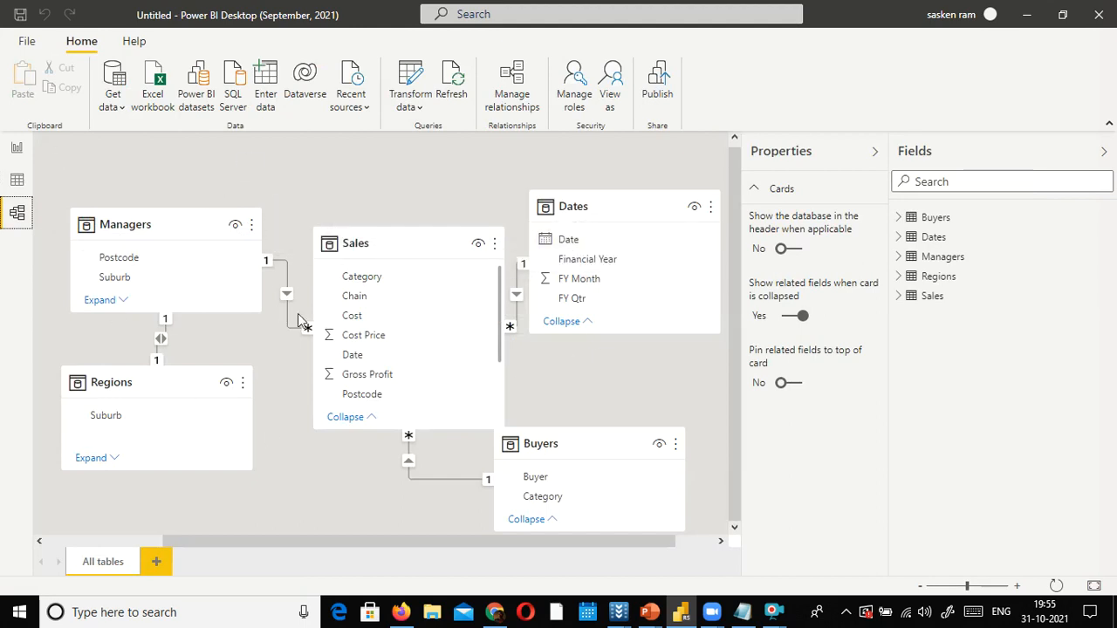
click(16, 178)
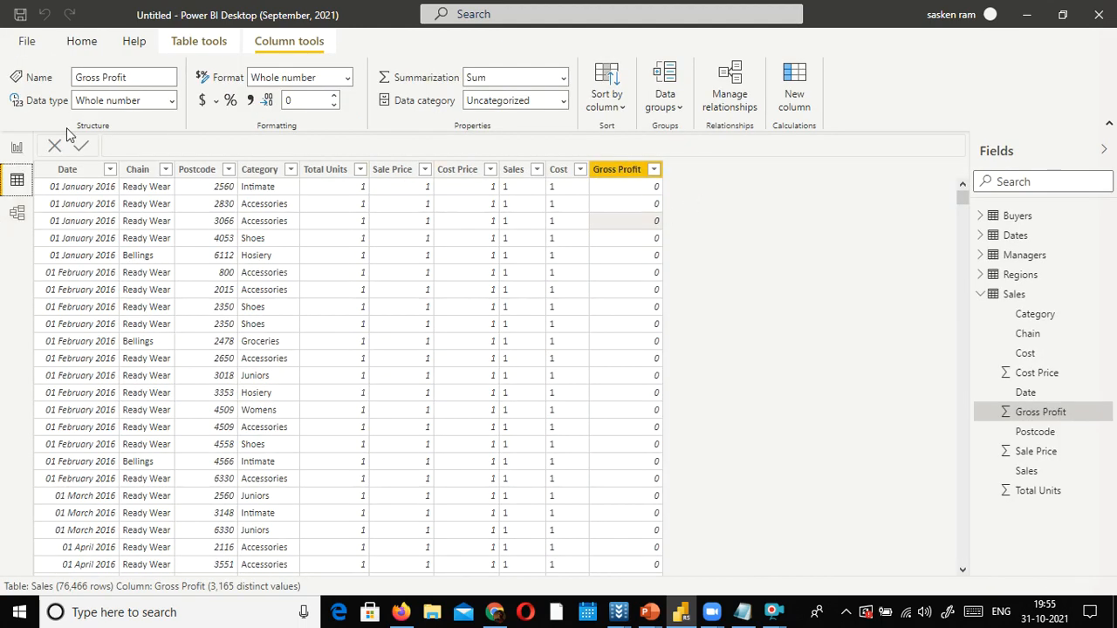
click(17, 148)
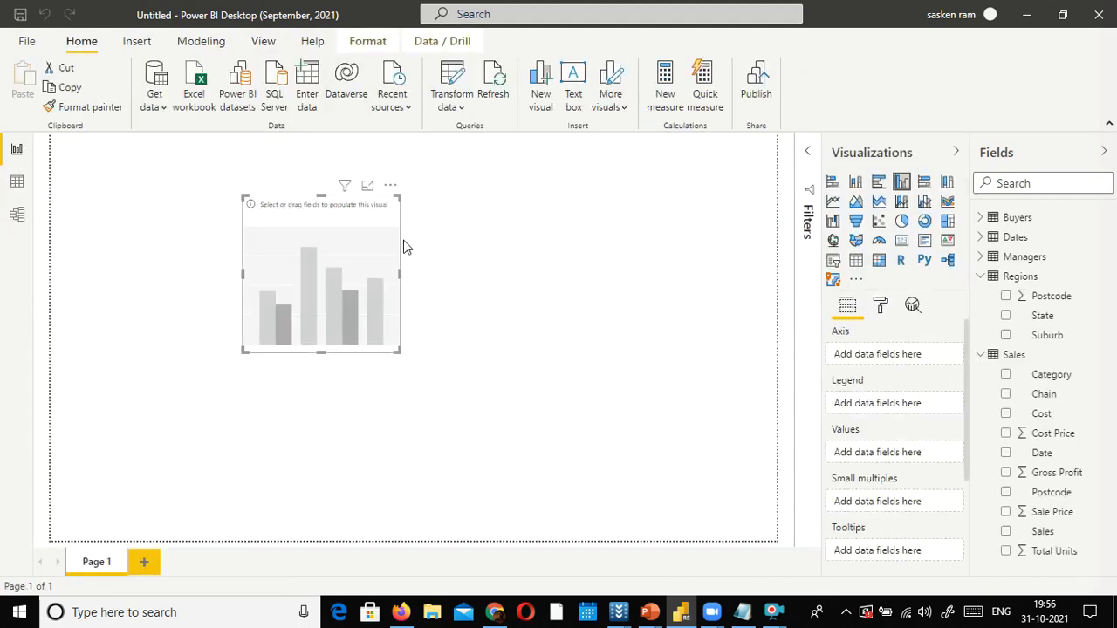
- Convert the empty column chart on the report page to a KPI visual, reposition it and add the Sales field
drag(341, 242, 468, 241)
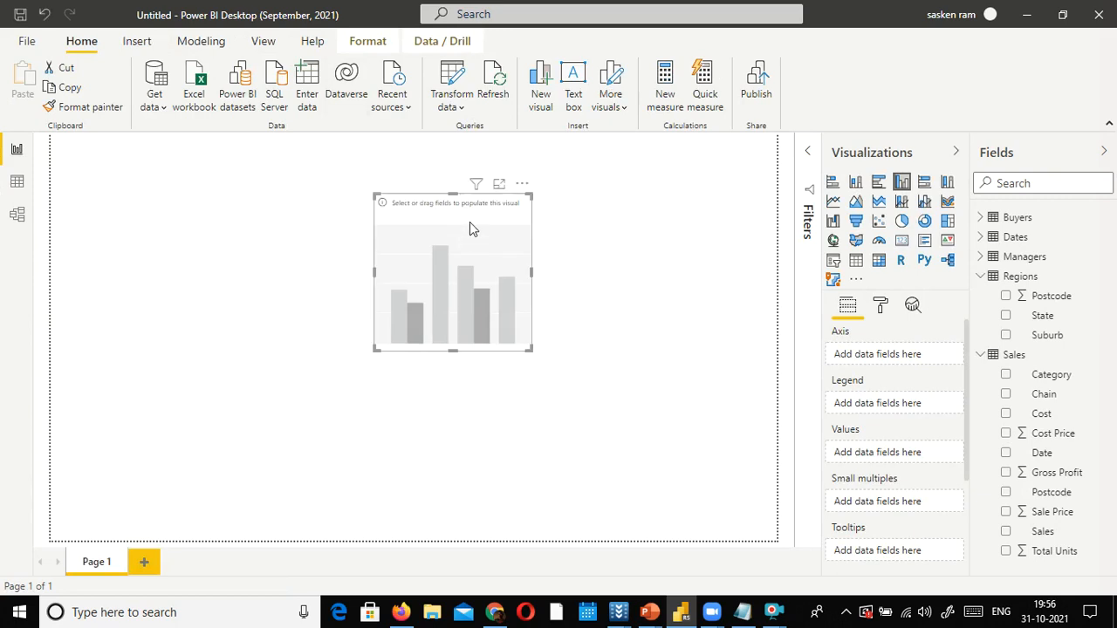
click(947, 242)
drag(382, 256, 199, 266)
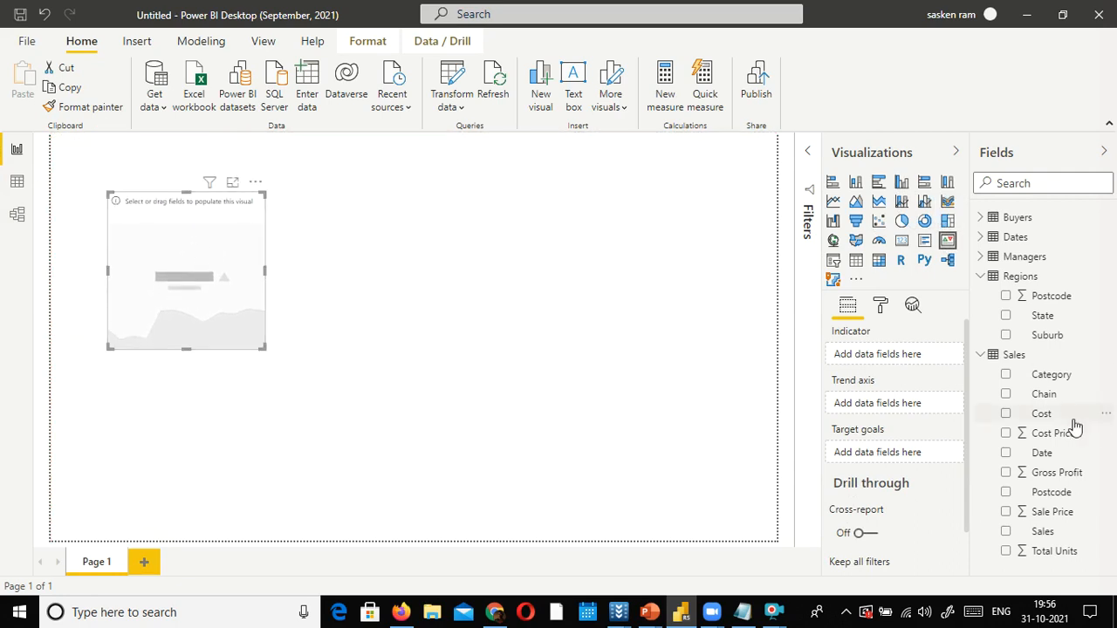
drag(1040, 531, 142, 230)
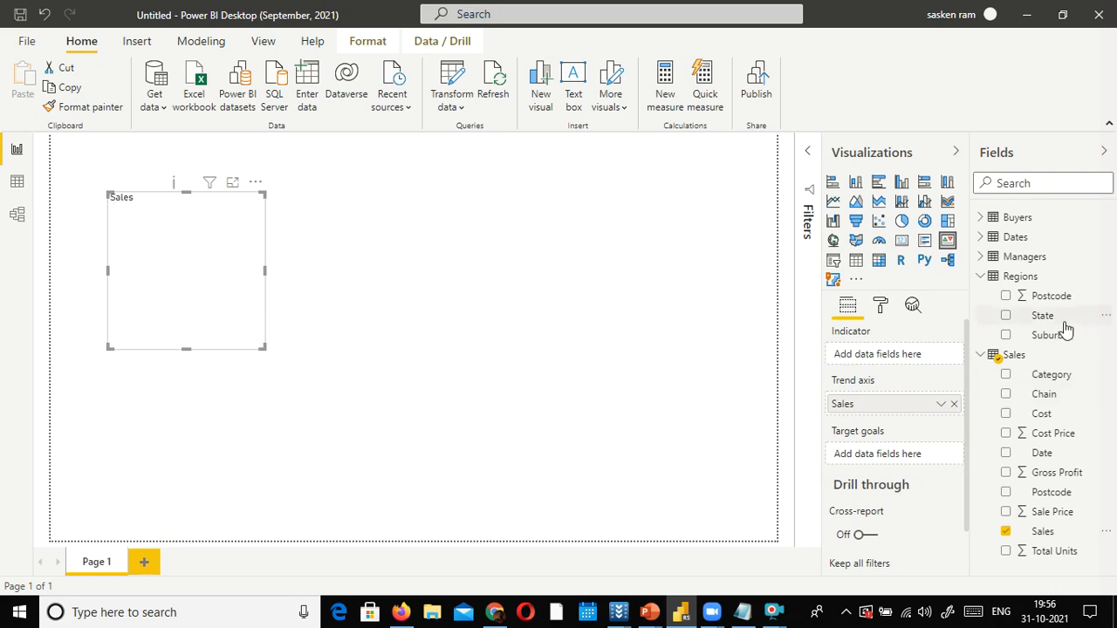
- Place the State field from the Regions table on the report page as a map visual
drag(1036, 321, 207, 253)
double_click(1009, 321)
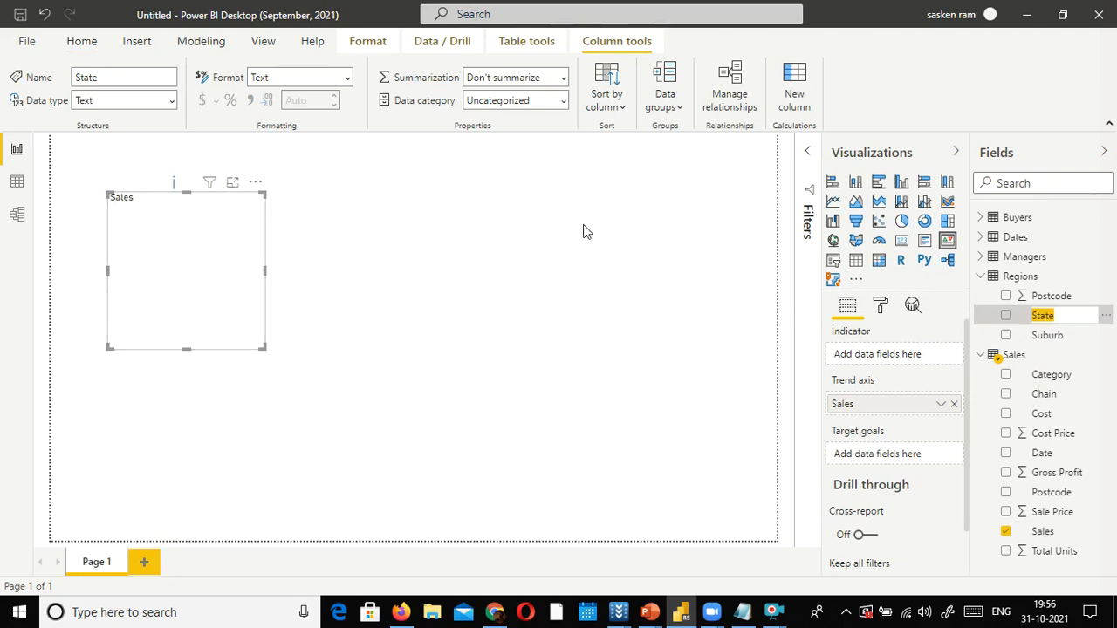
click(1017, 317)
drag(1008, 323, 105, 239)
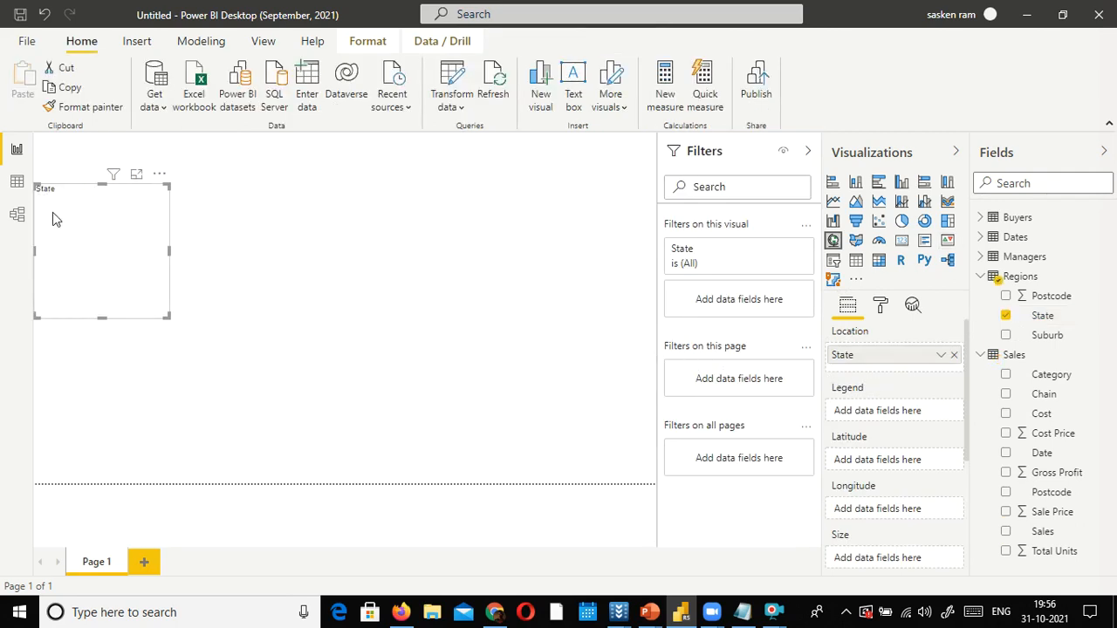
- Change the Sales column in the Sales table from text to the Decimal number data type, accepting the storage change
click(16, 181)
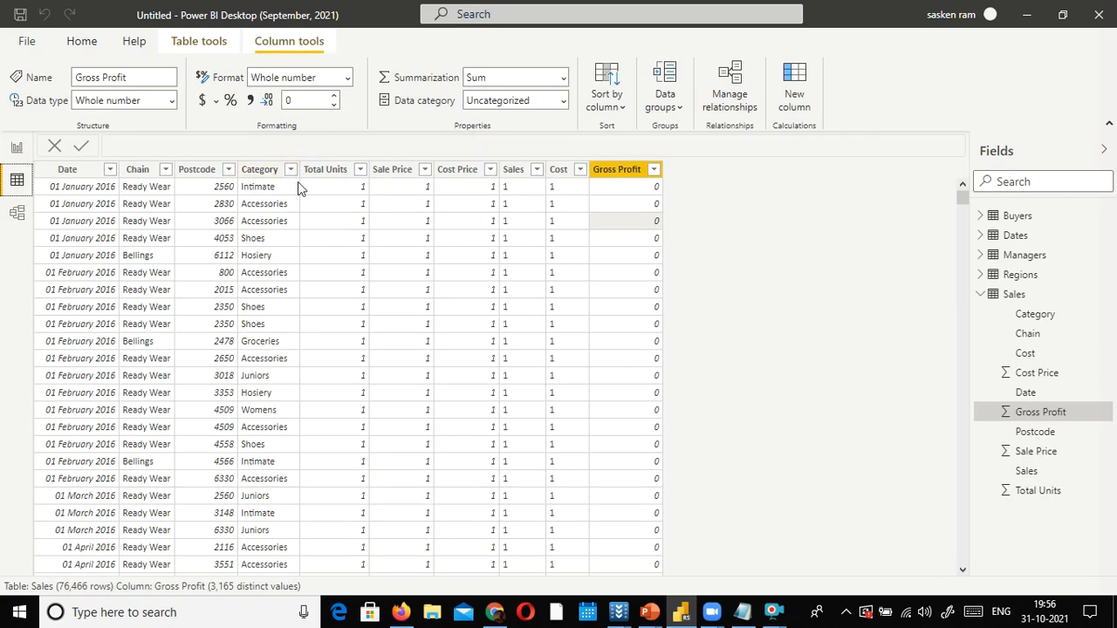
click(503, 171)
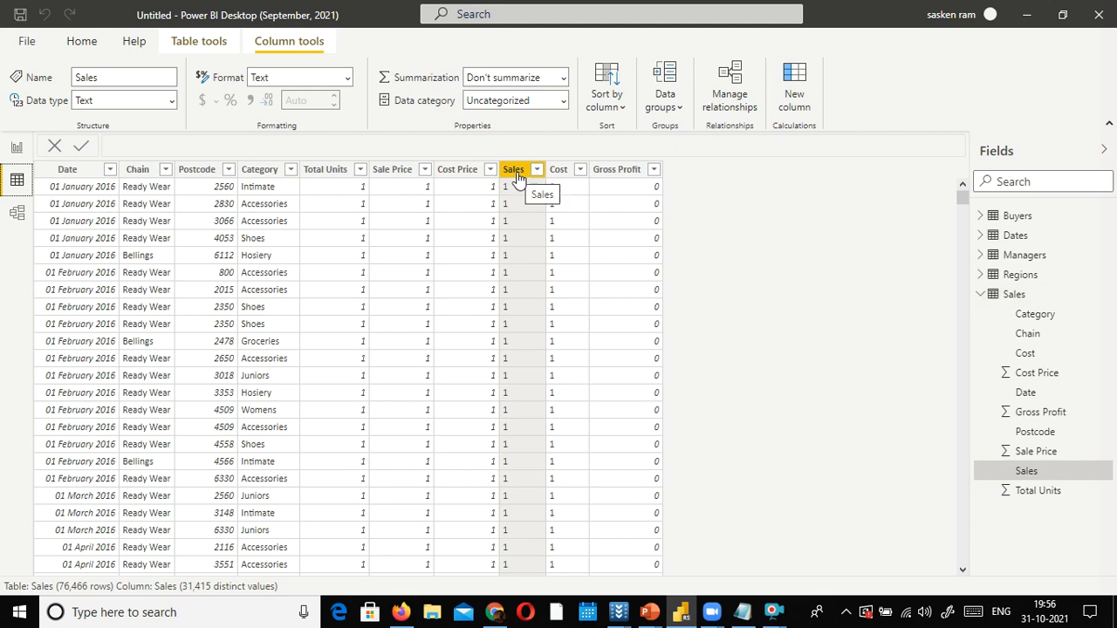
click(172, 101)
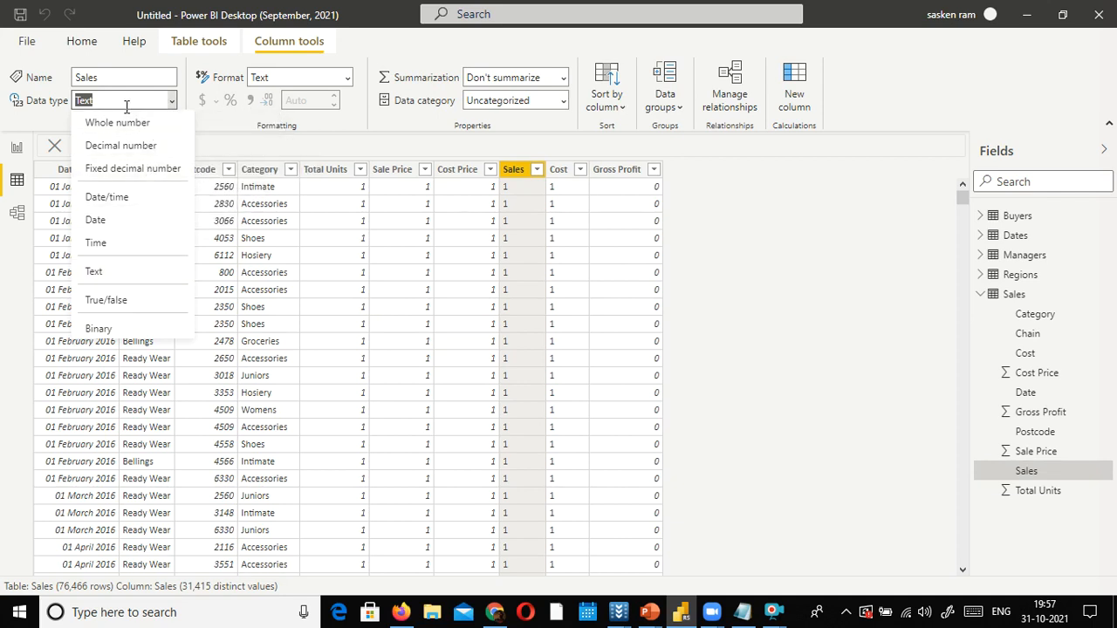
click(152, 148)
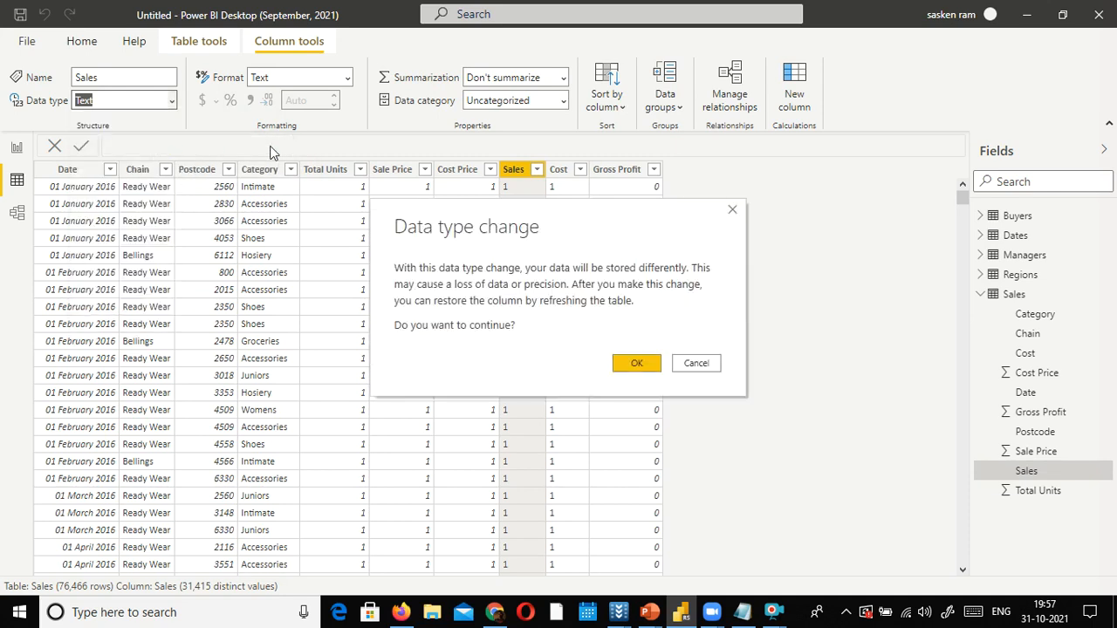
click(638, 364)
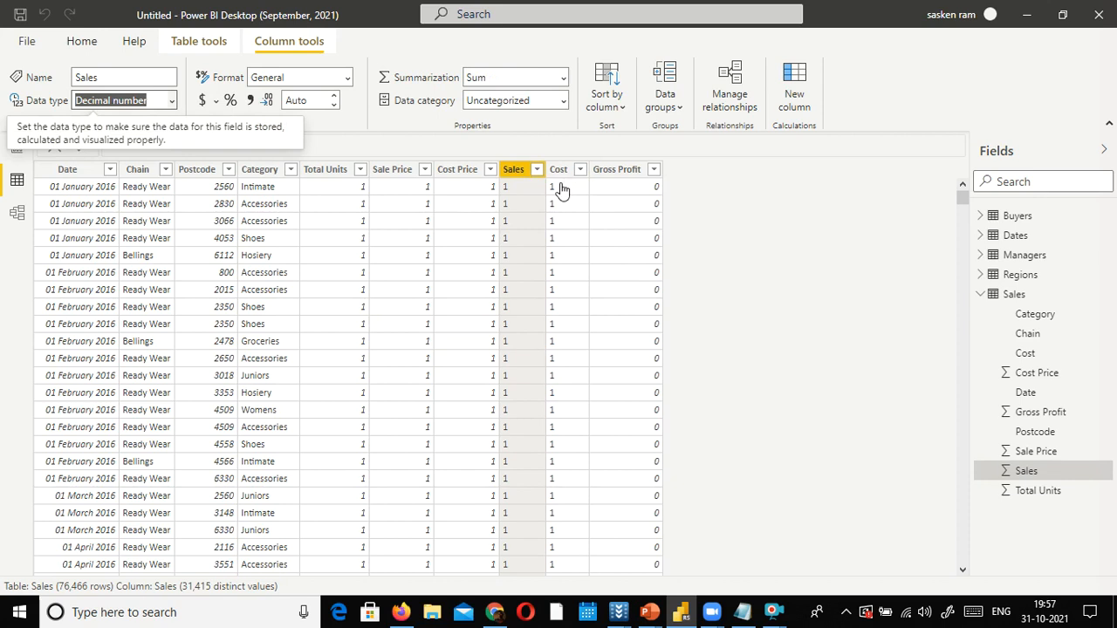
- Change the Cost column in the Sales table from text to the Decimal number data type, accepting the storage change
click(562, 174)
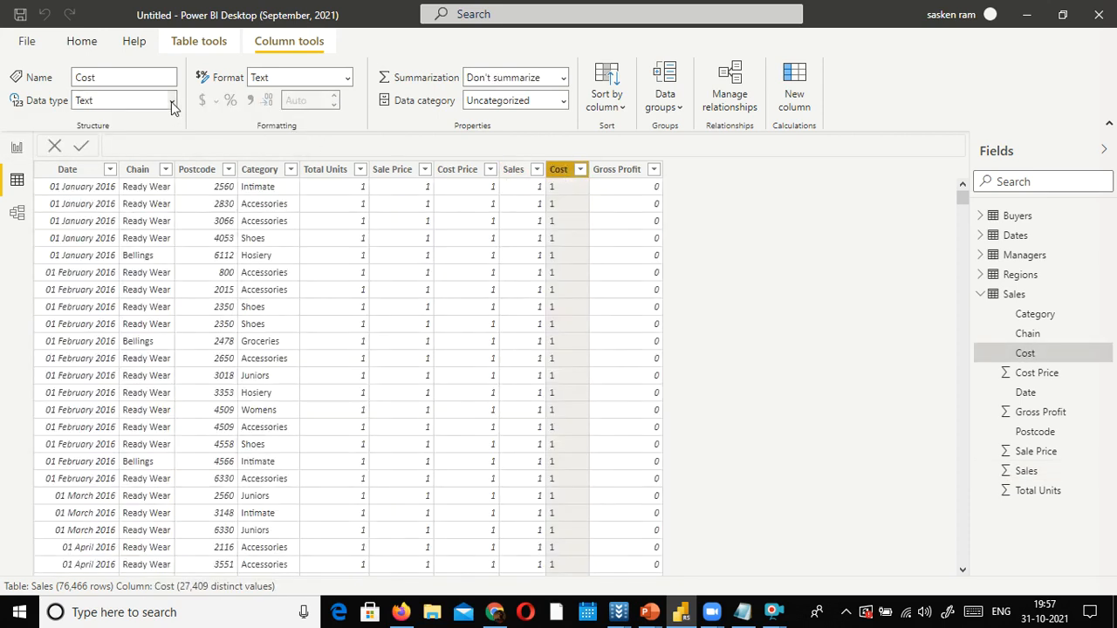
click(172, 102)
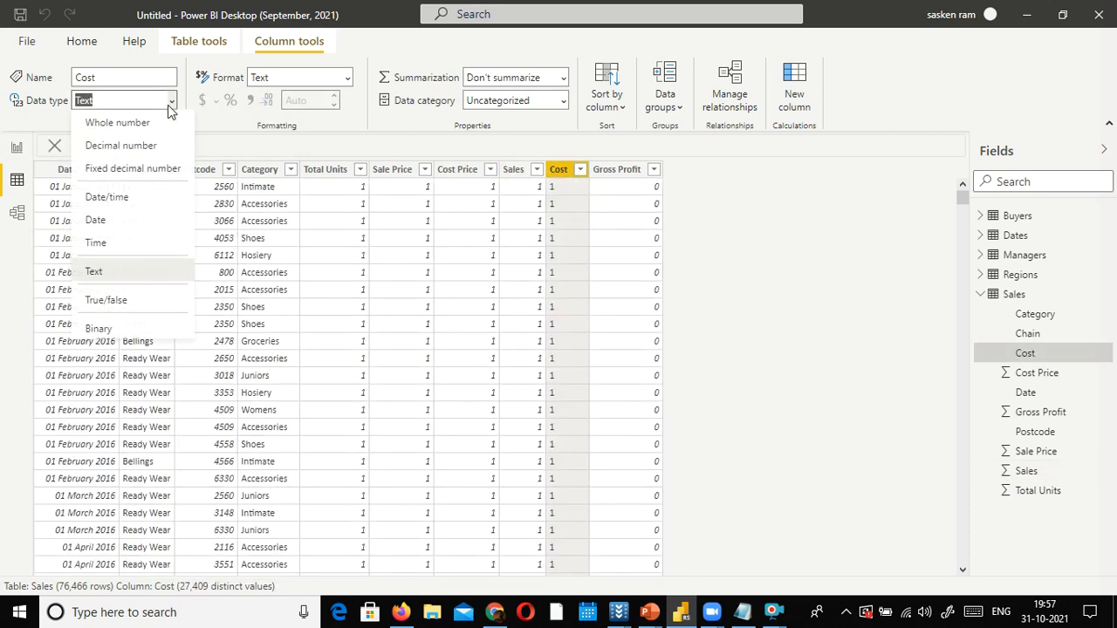
click(131, 145)
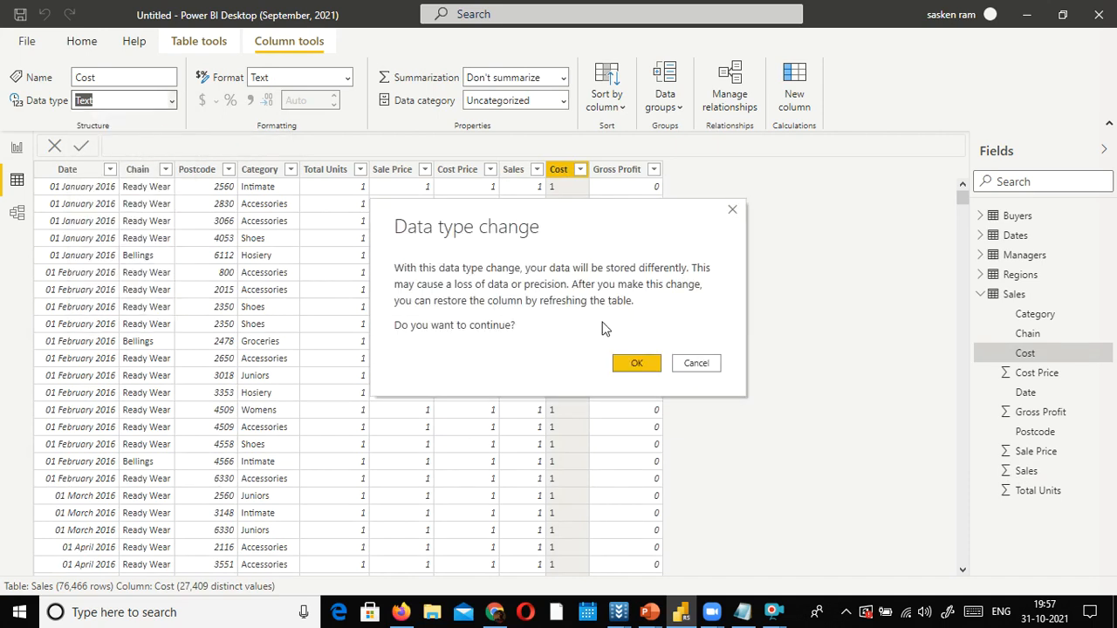
click(637, 363)
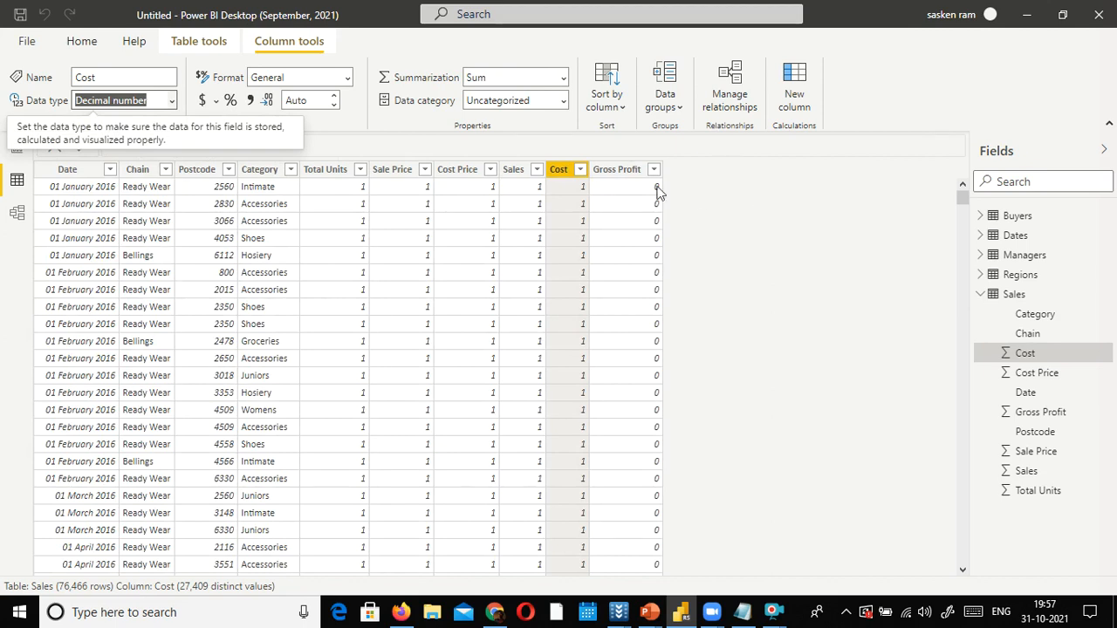
click(633, 175)
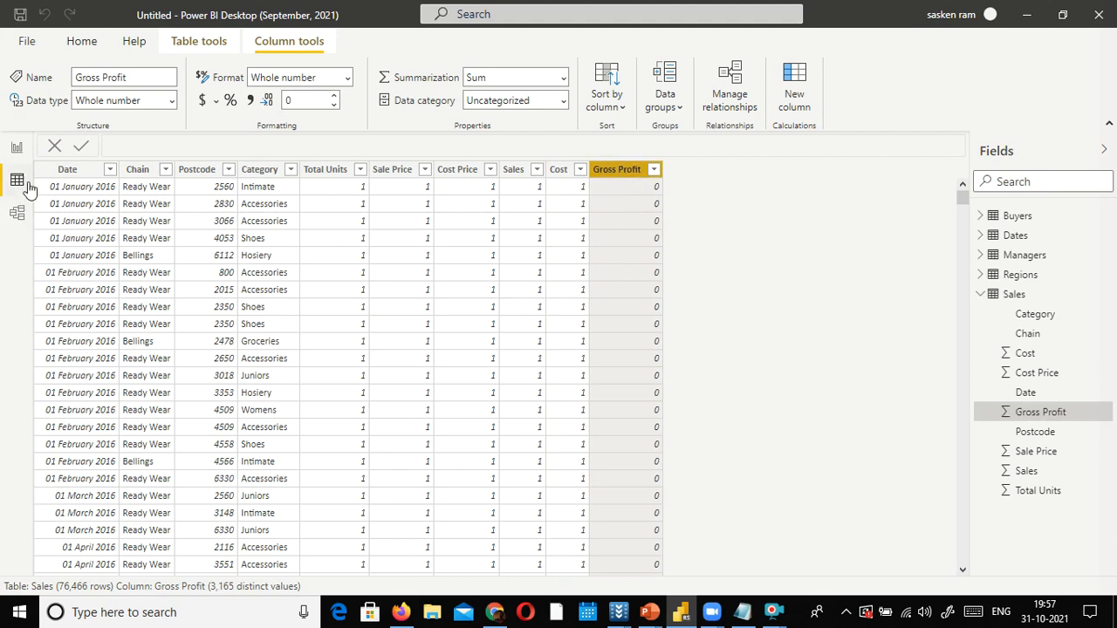
- Delete the State map visual and the existing Sales KPI from the report page
click(17, 149)
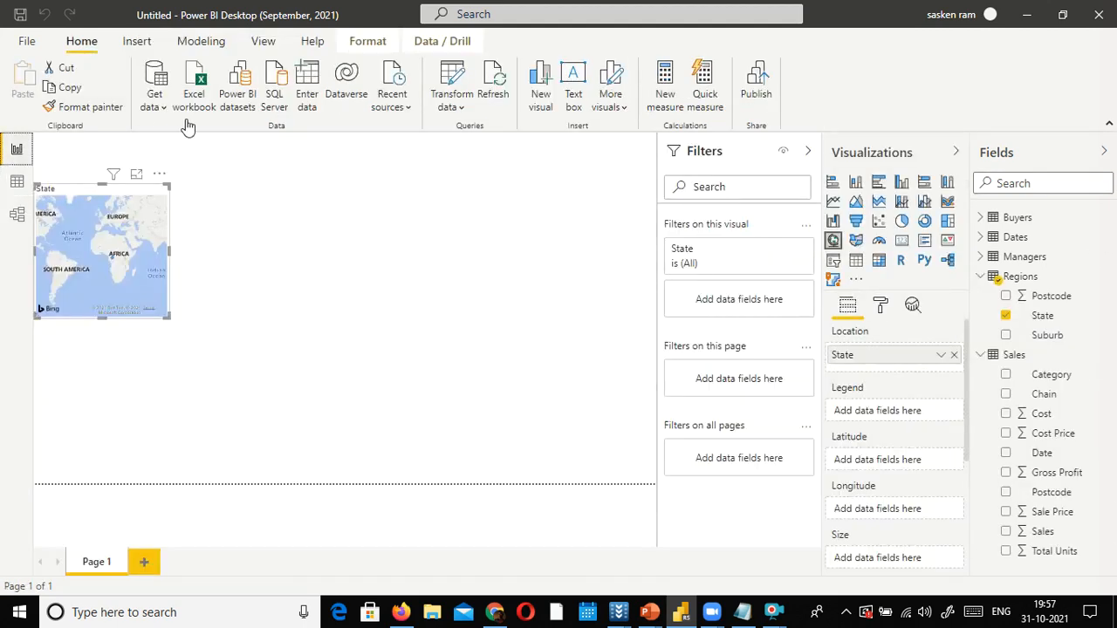
drag(83, 199, 253, 200)
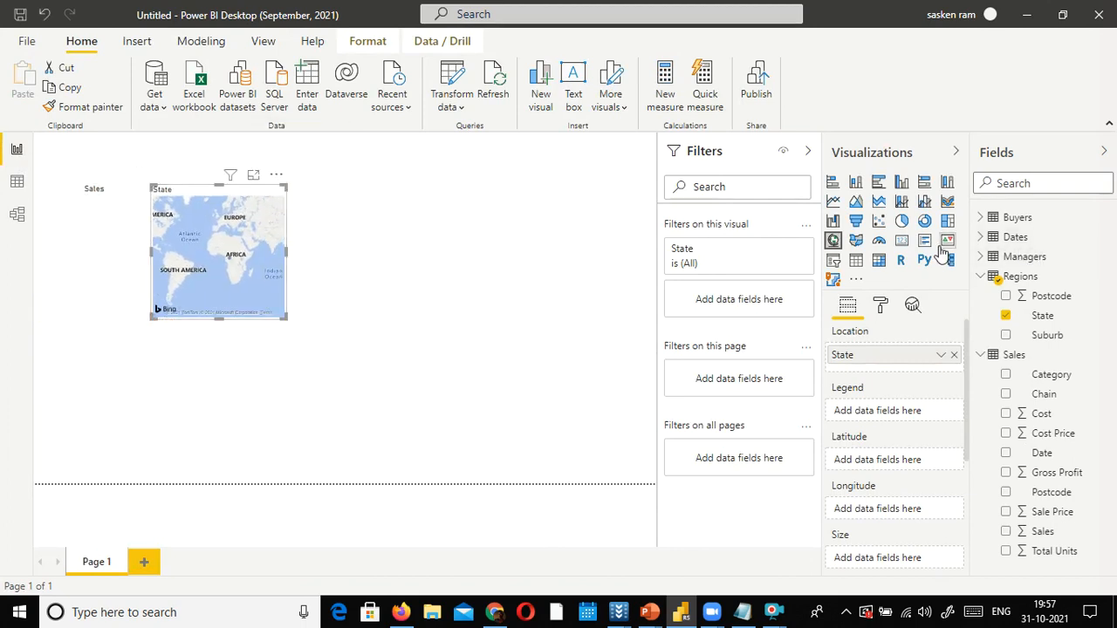
click(947, 241)
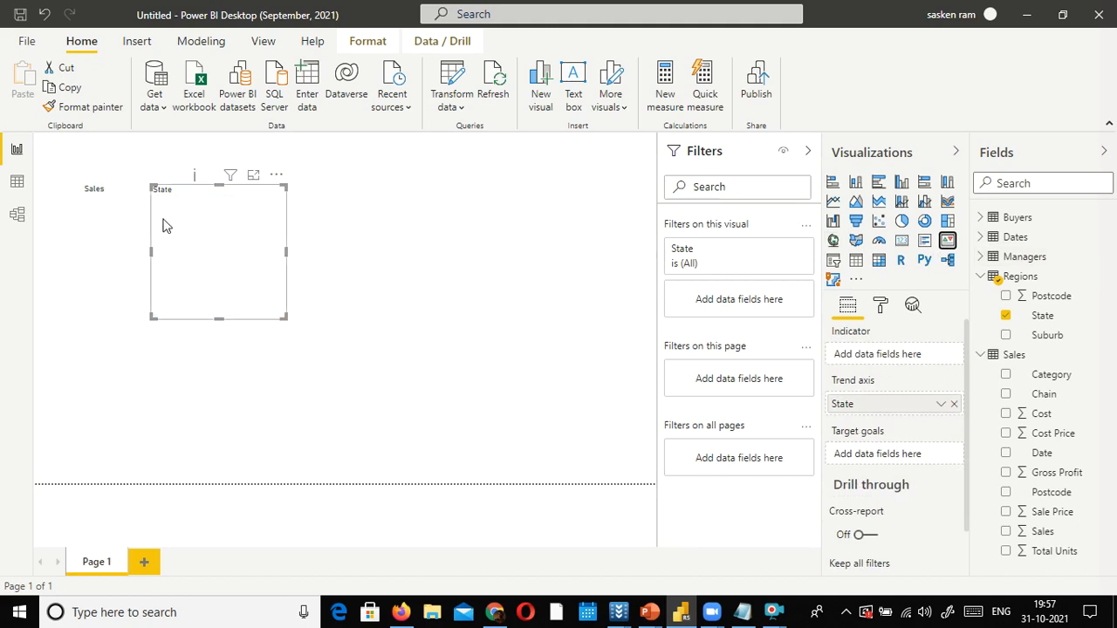
click(276, 176)
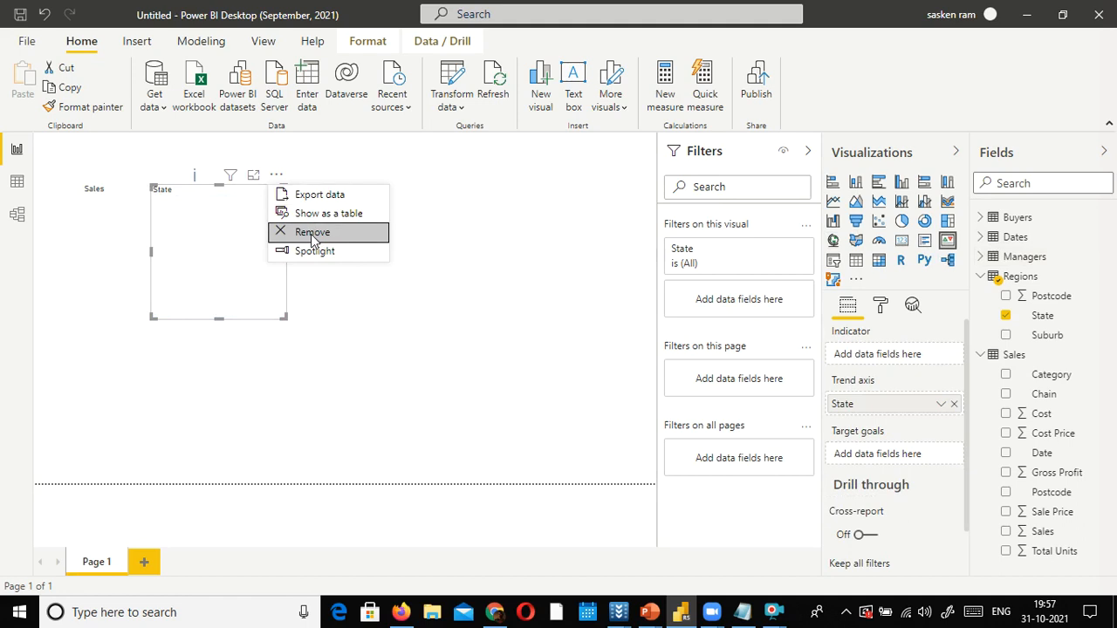
click(203, 219)
key(Delete)
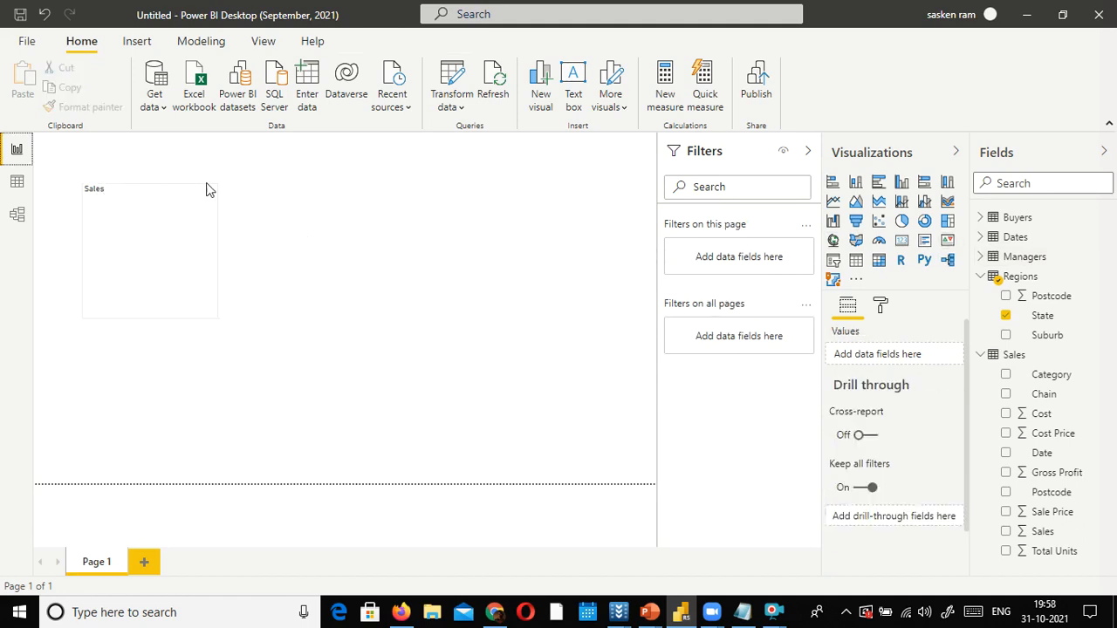
click(205, 187)
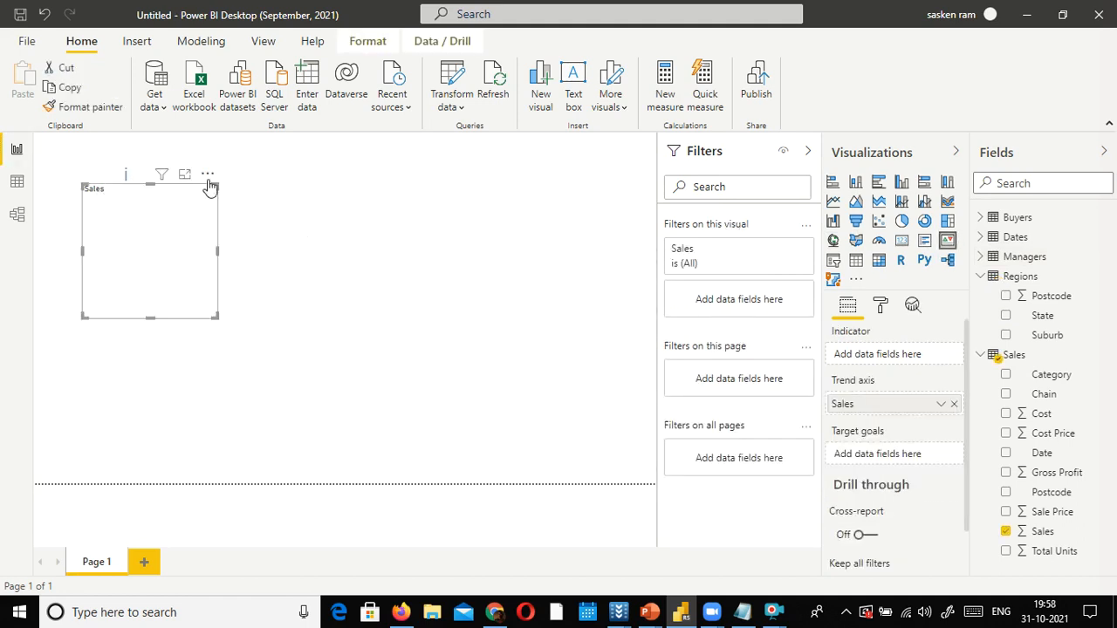
click(208, 173)
click(218, 230)
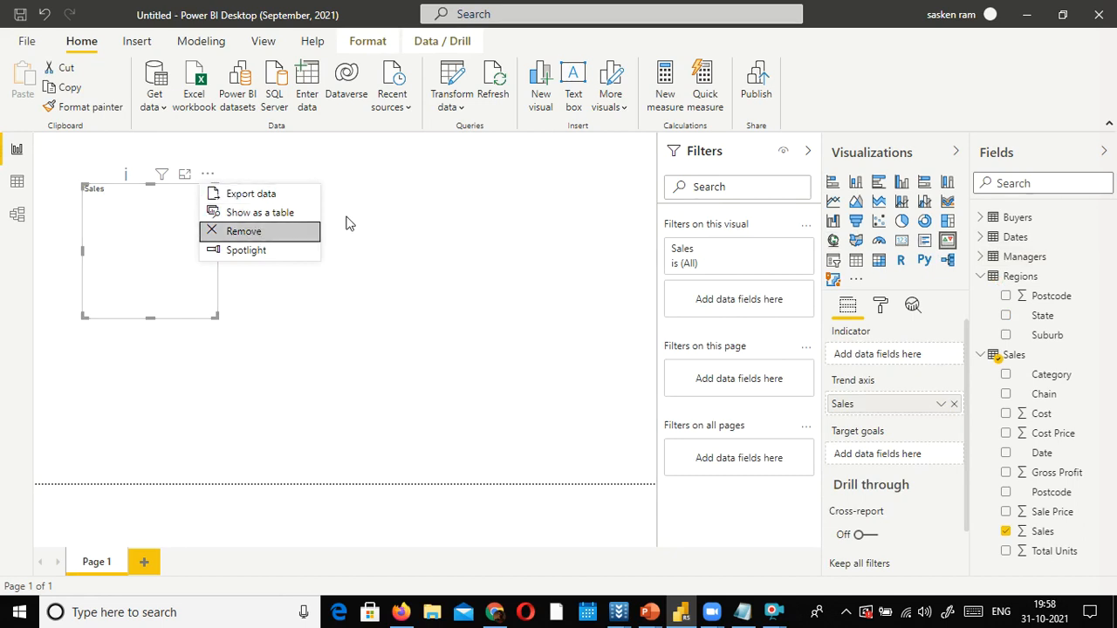
- Add a new KPI visual to the report page with Sales as the indicator and State as the trend axis
click(948, 240)
drag(157, 219, 184, 277)
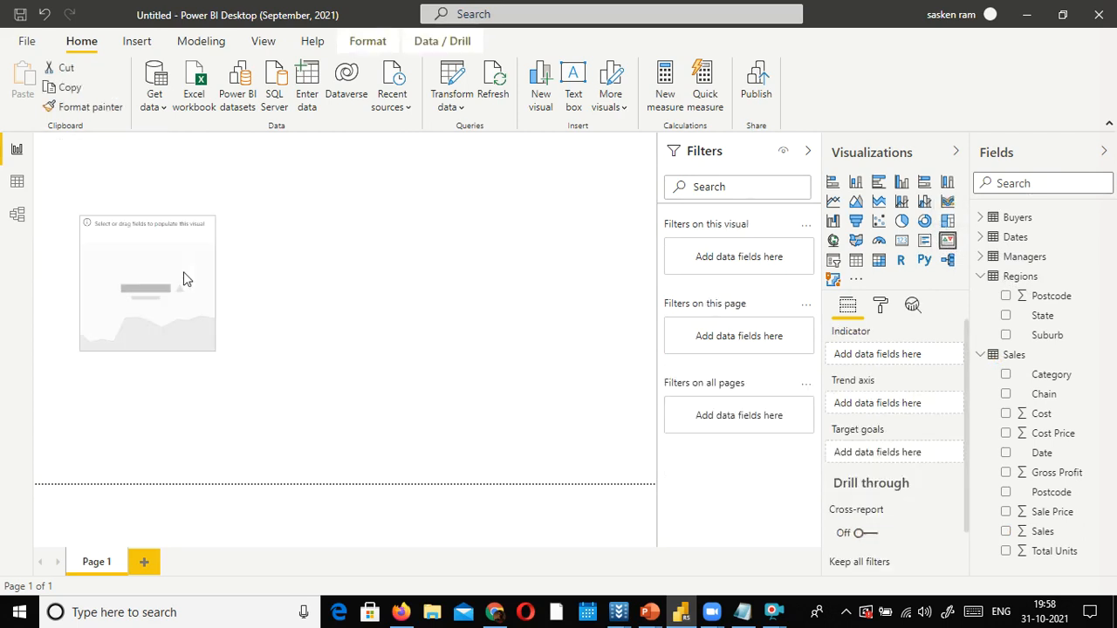
drag(1038, 531, 143, 256)
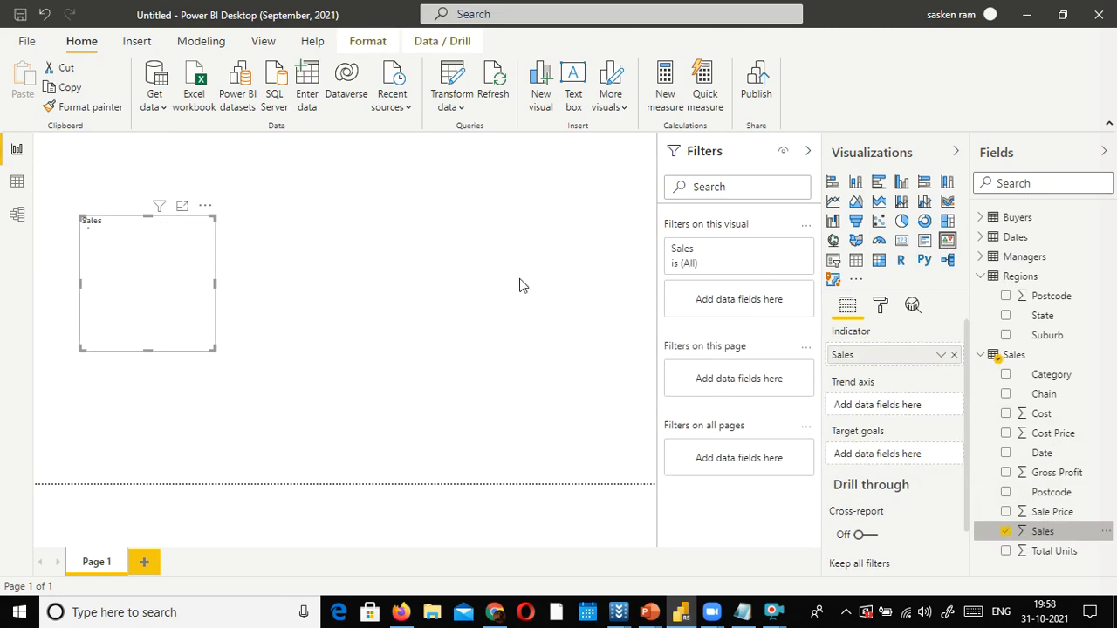
drag(1041, 321, 152, 255)
- Resize the Sales by State KPI, reducing its height and keeping it about as wide as it was
drag(216, 283, 257, 281)
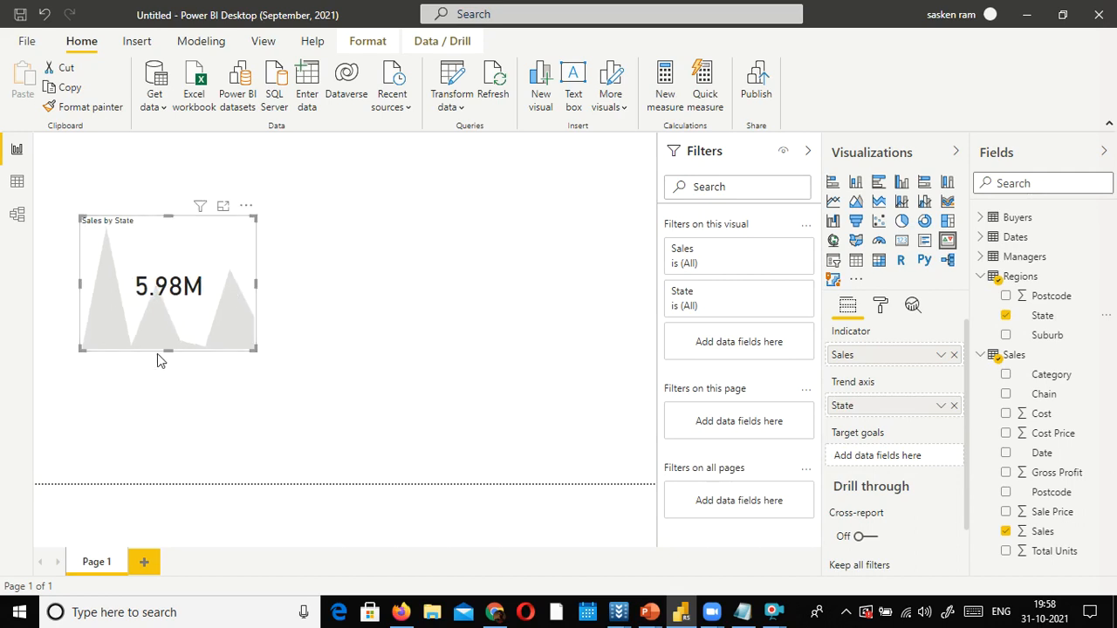
drag(165, 350, 168, 314)
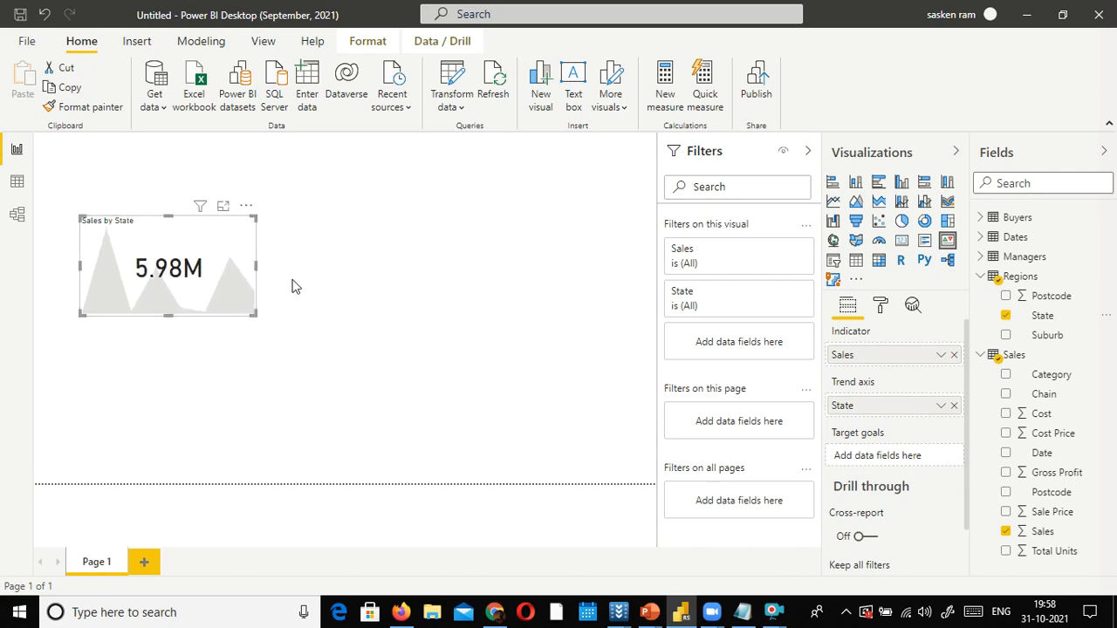
drag(256, 262, 216, 263)
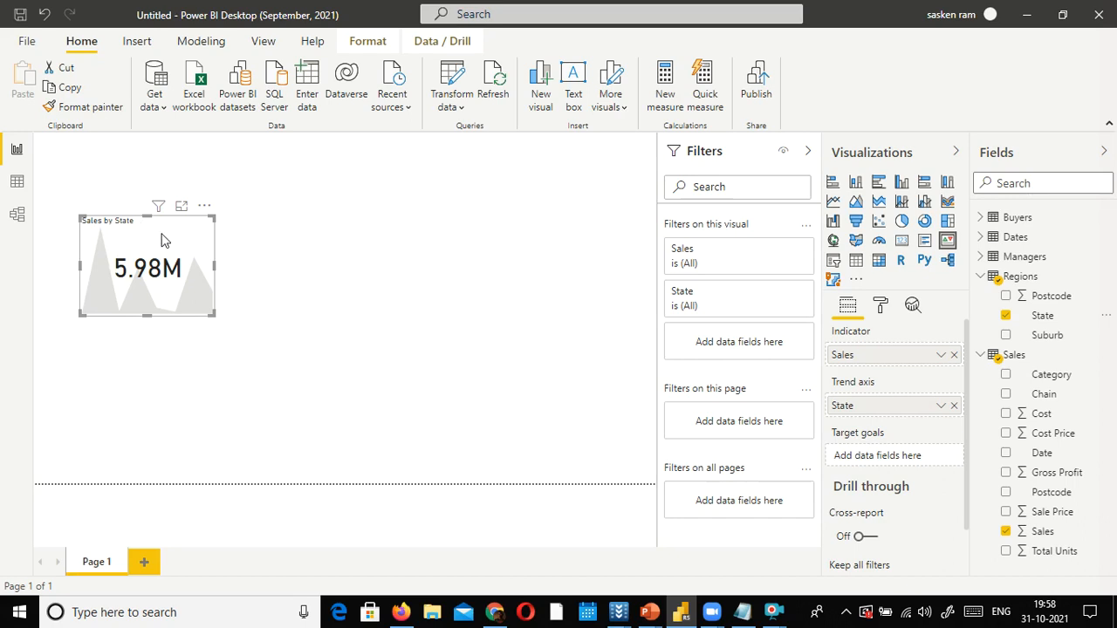
click(336, 275)
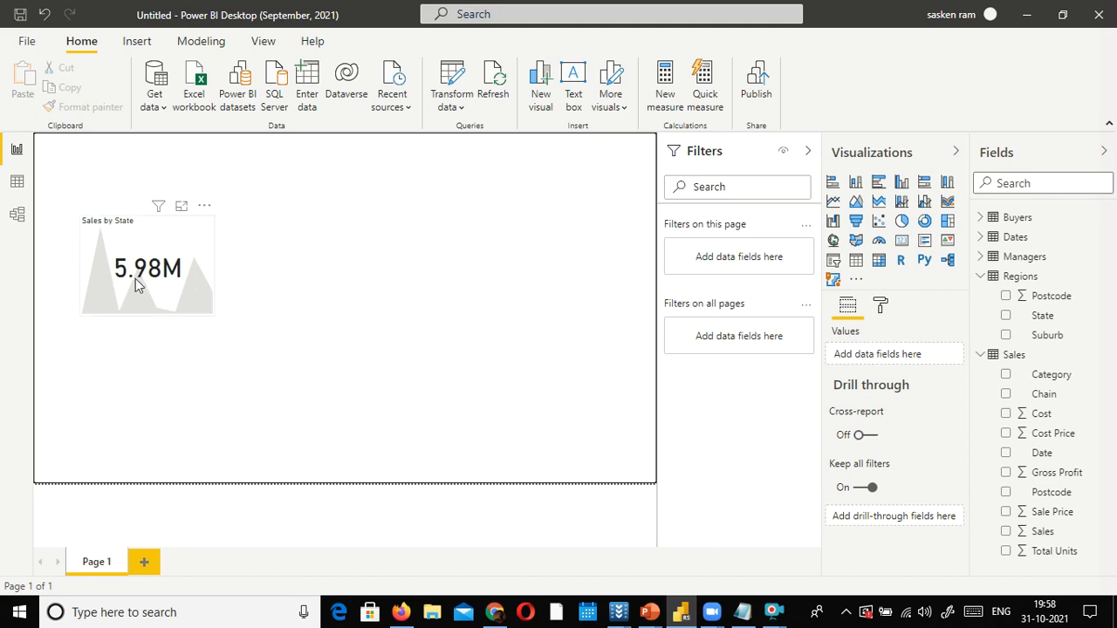
- Turn on the shadow for the Sales by State KPI visual
click(206, 277)
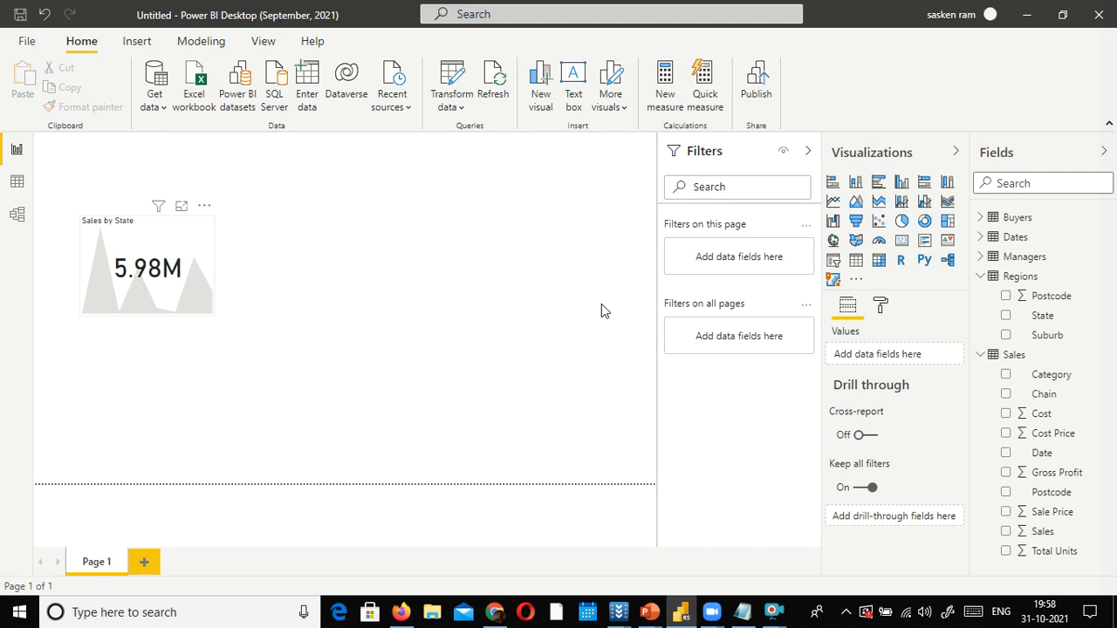
click(881, 307)
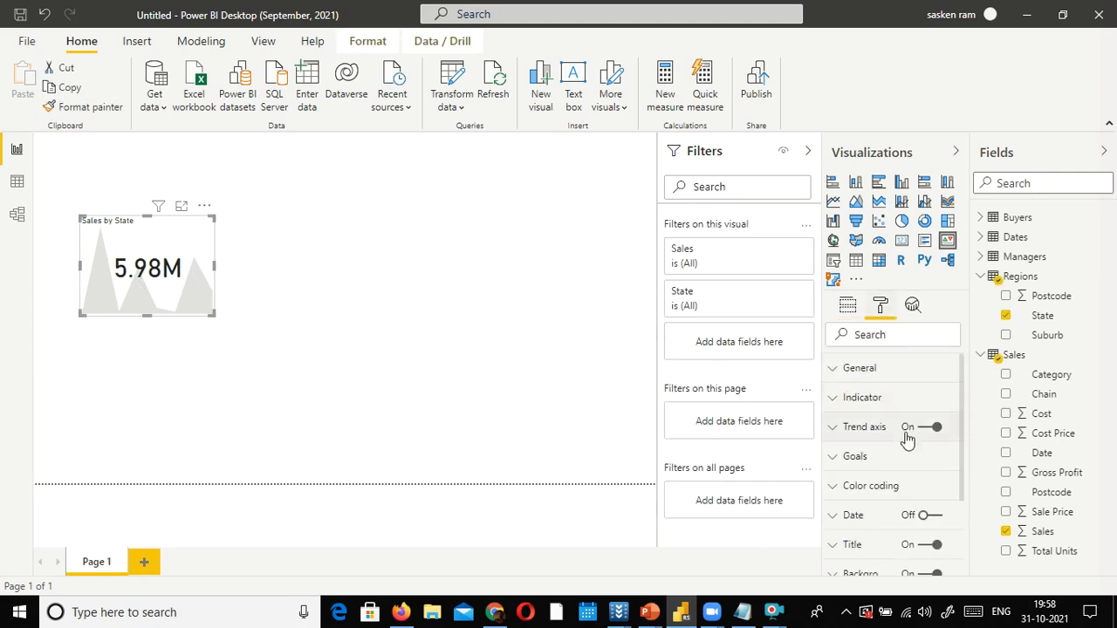
scroll(906, 464, down, 1)
scroll(907, 467, down, 1)
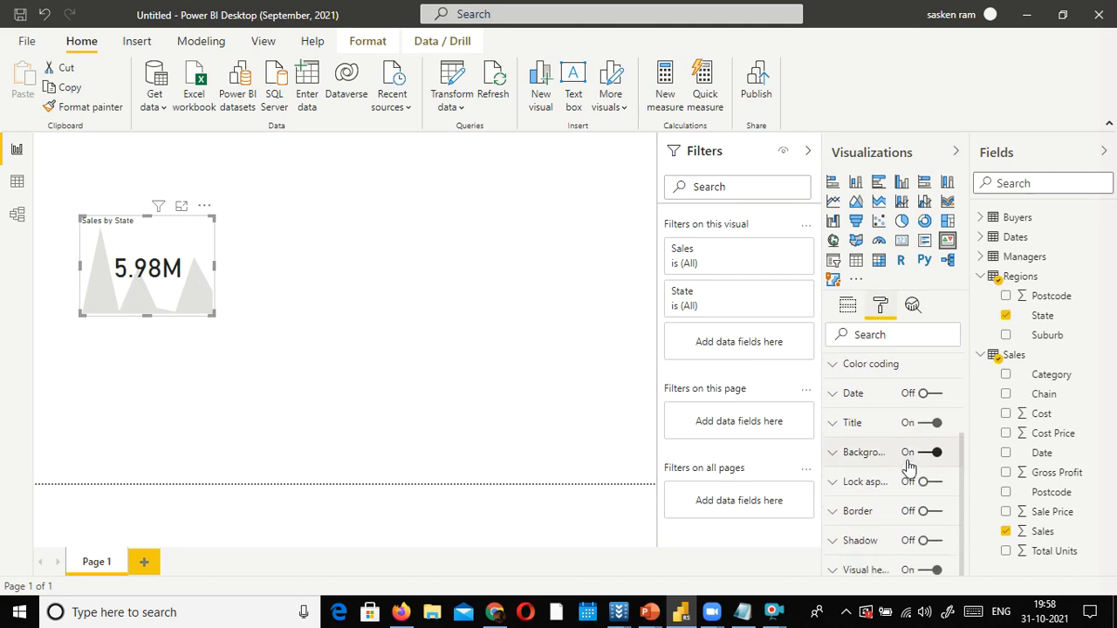
click(937, 539)
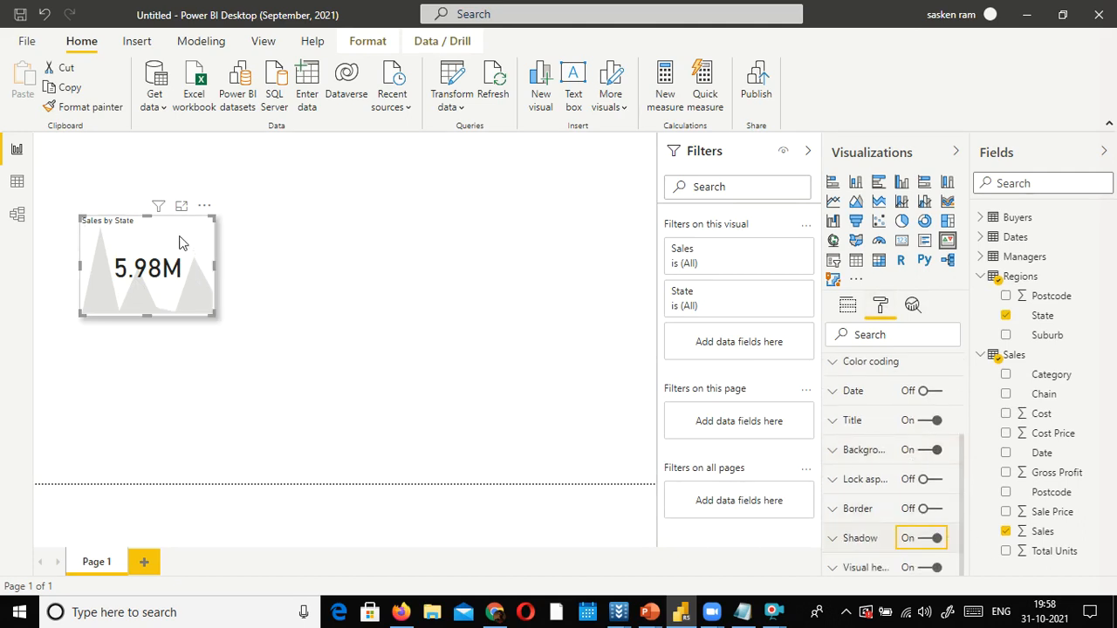
click(221, 187)
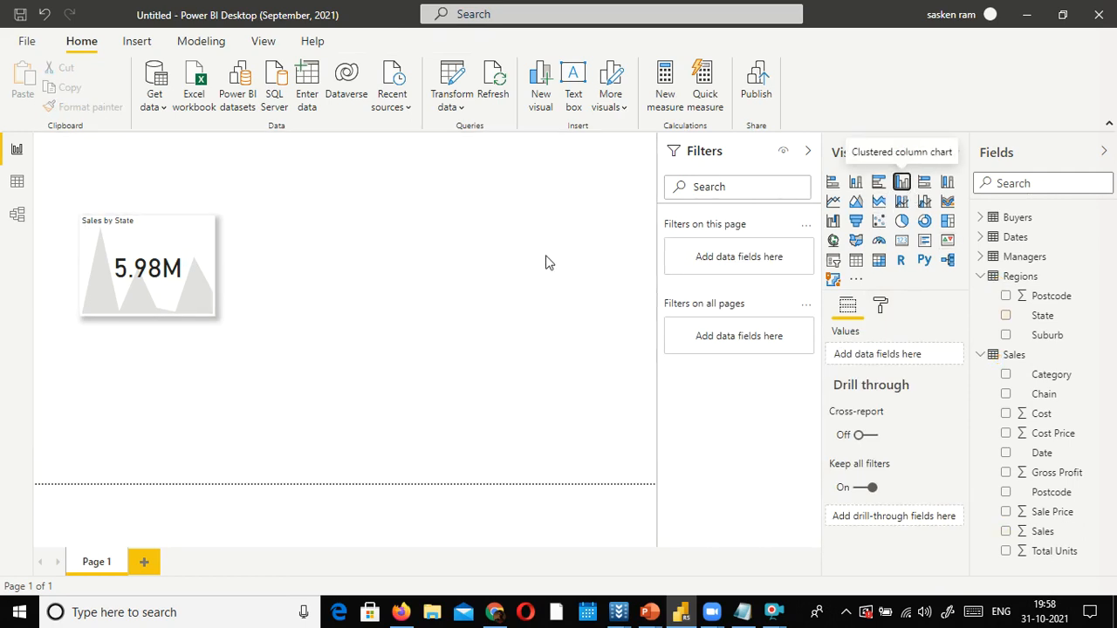
- Place a clustered column chart beside the KPI, widen it, and assign Sales as the values and State as the axis
drag(159, 158, 323, 252)
click(325, 248)
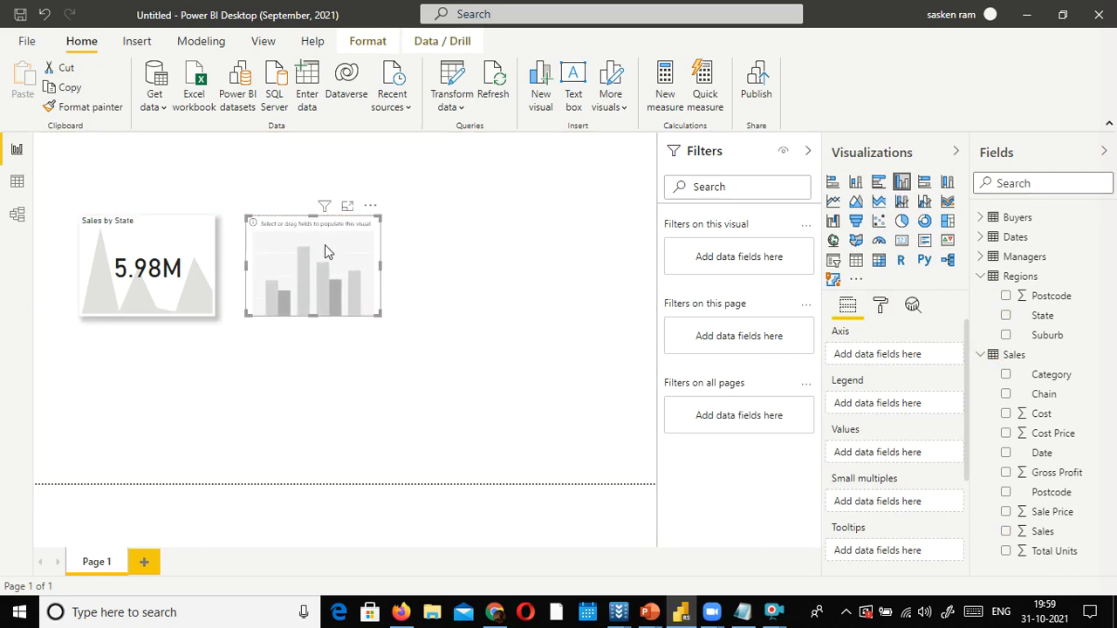
click(1007, 533)
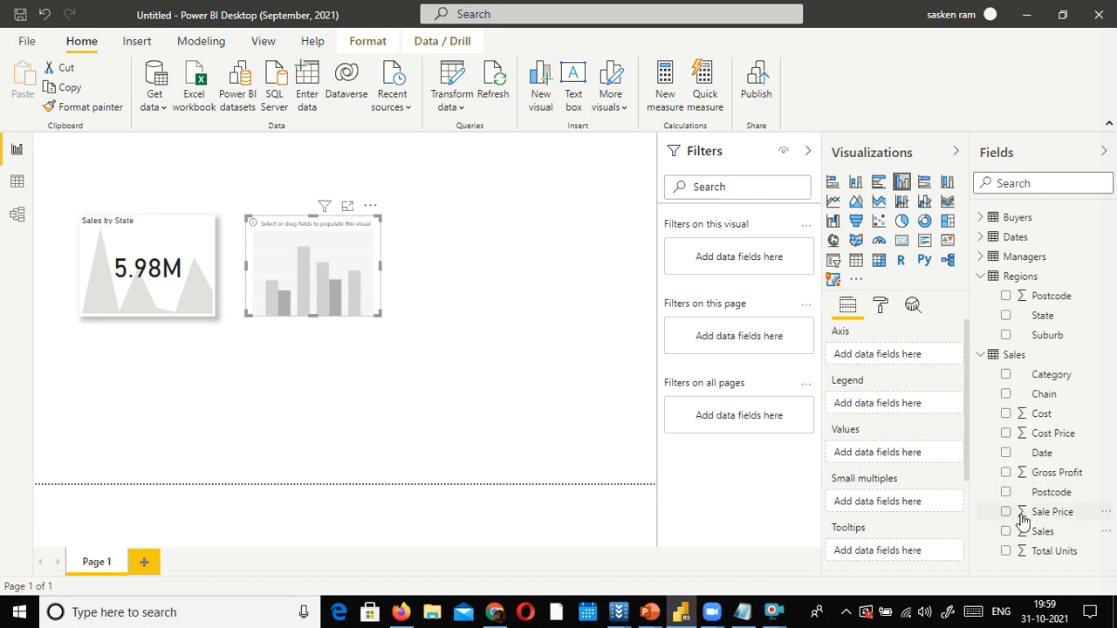
drag(1009, 540, 288, 240)
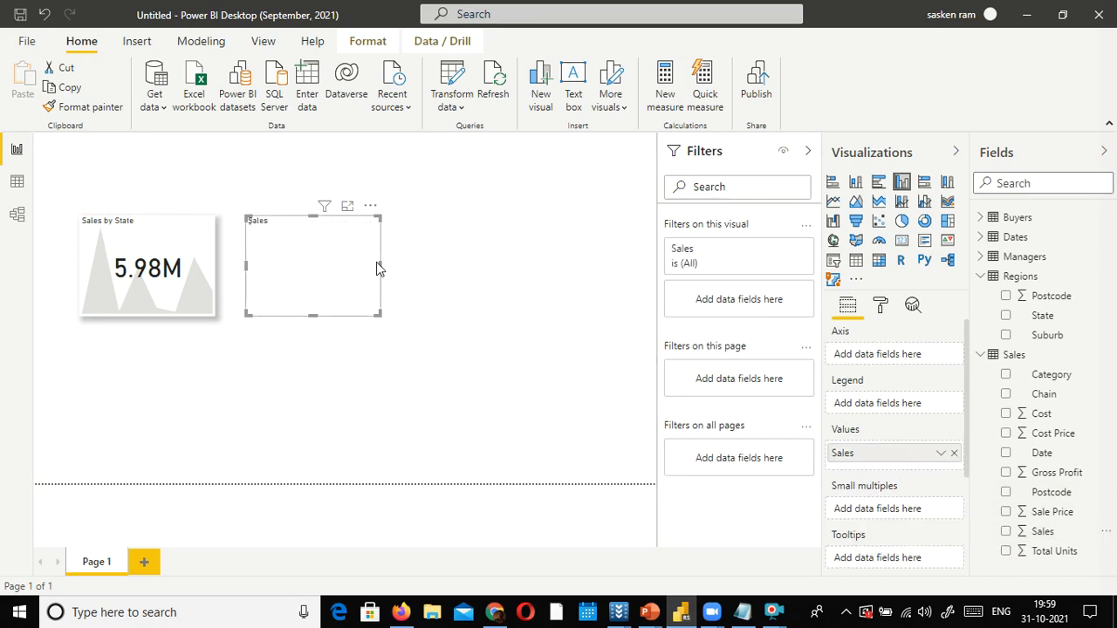
drag(385, 266, 445, 267)
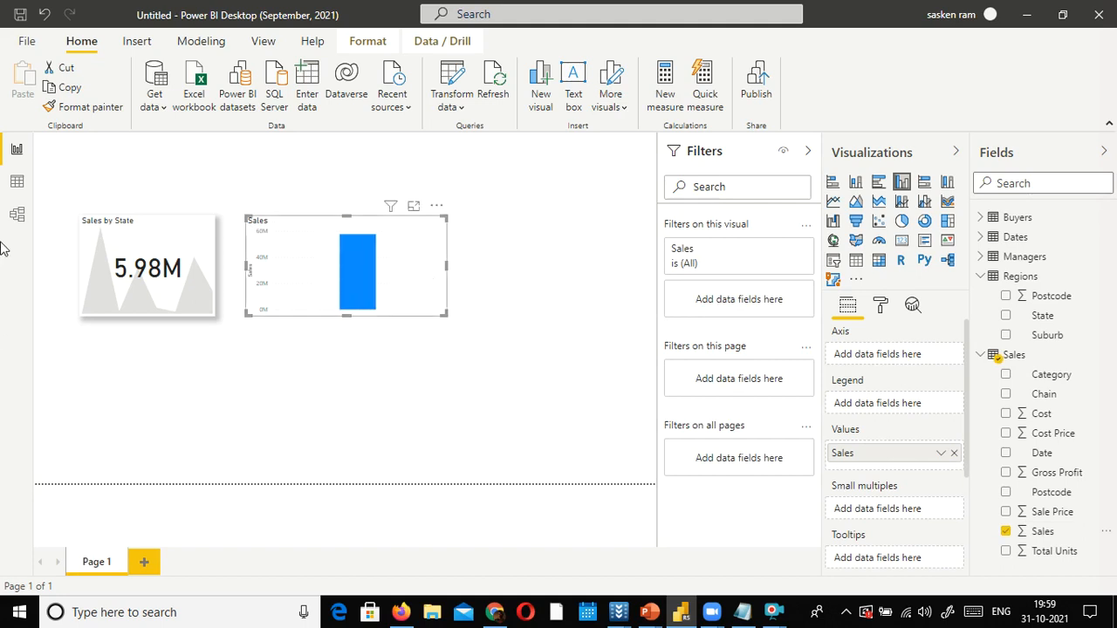
drag(1040, 319, 342, 275)
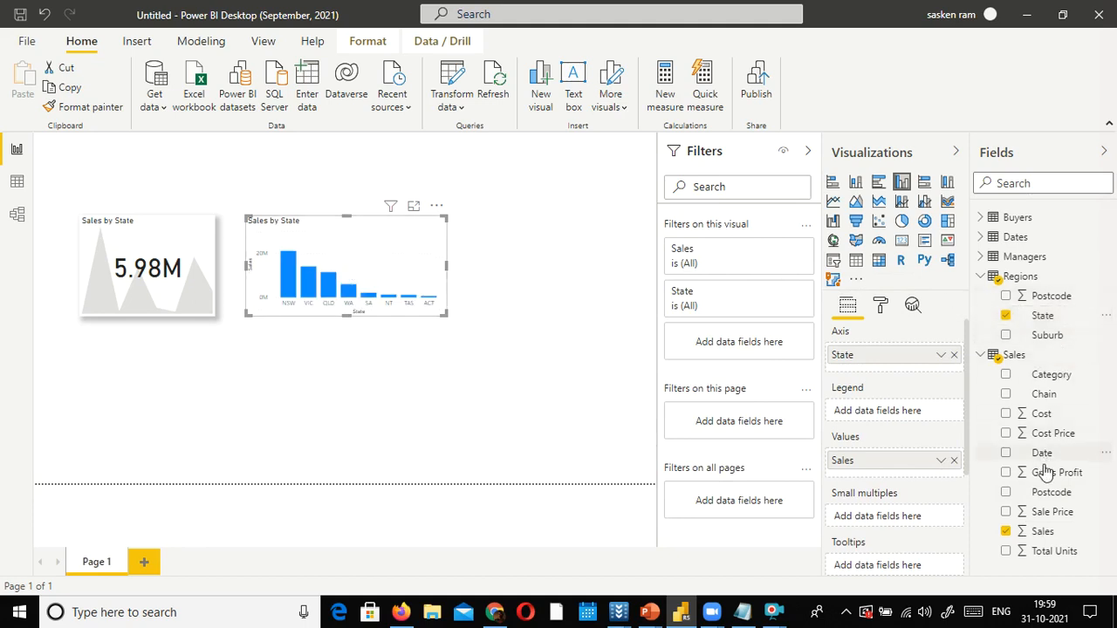
- Add Chain as the column chart's legend and enlarge the chart in width and height
drag(1044, 394, 340, 253)
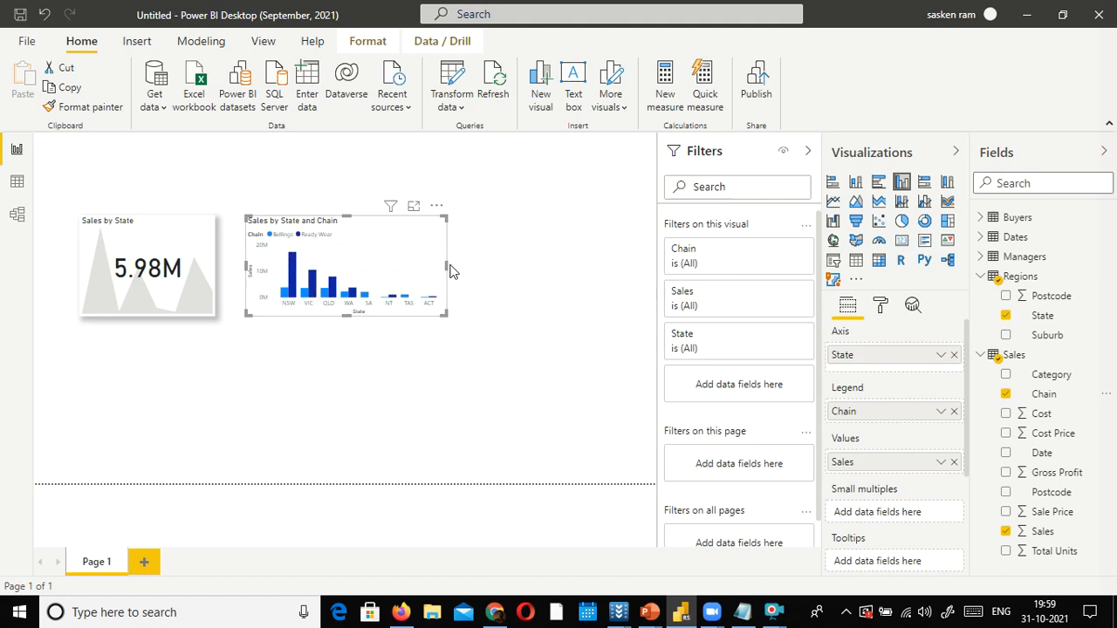
drag(445, 264, 572, 281)
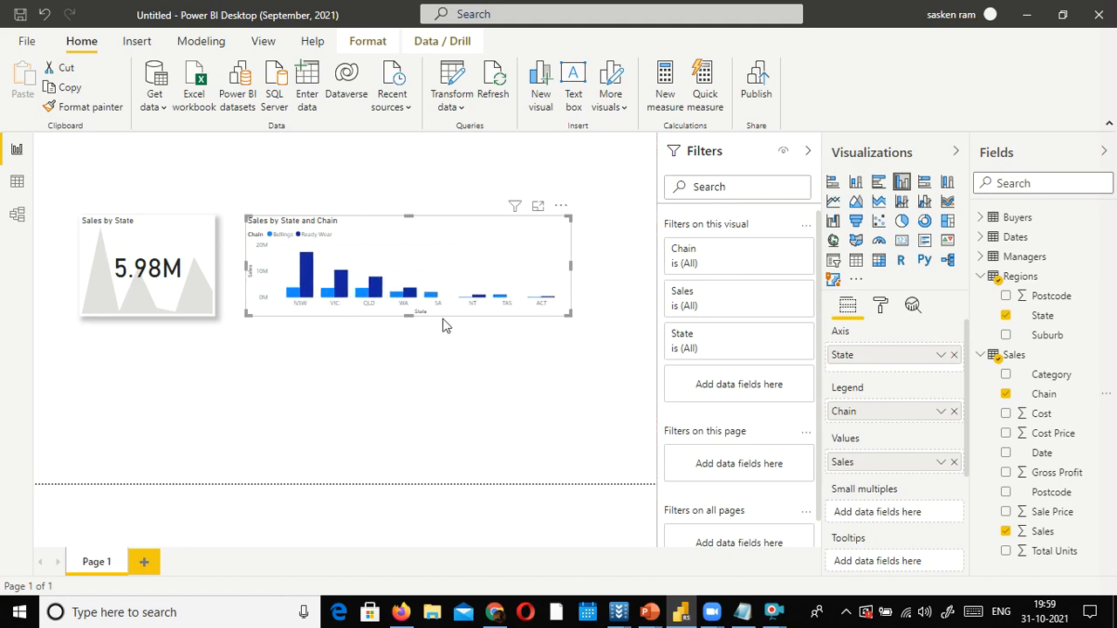
drag(409, 316, 399, 421)
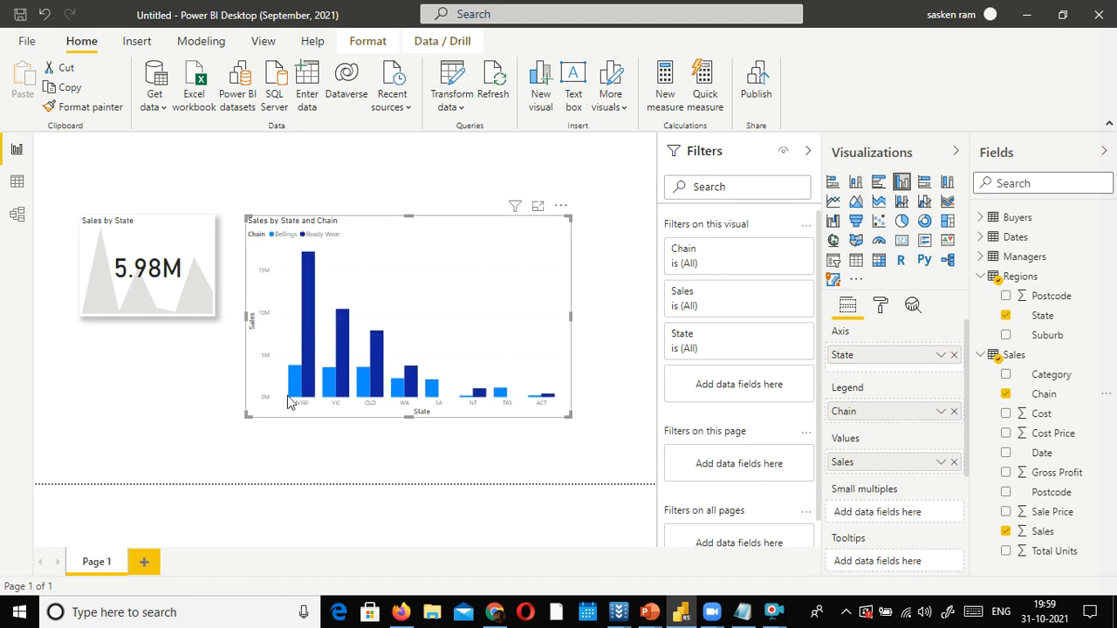
mouse_move(310, 301)
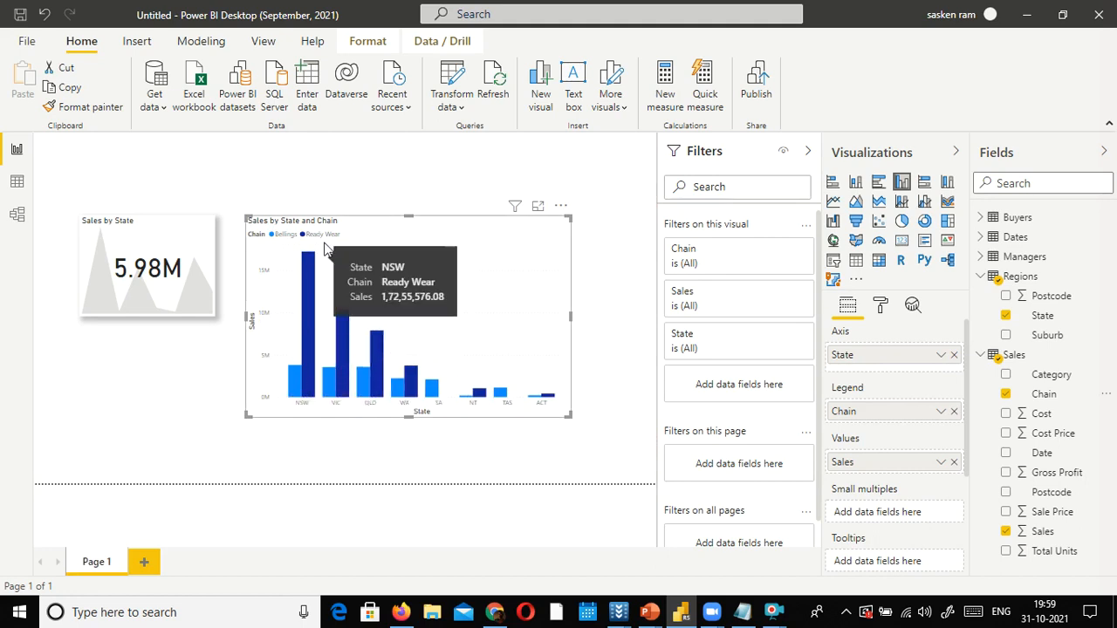
mouse_move(297, 377)
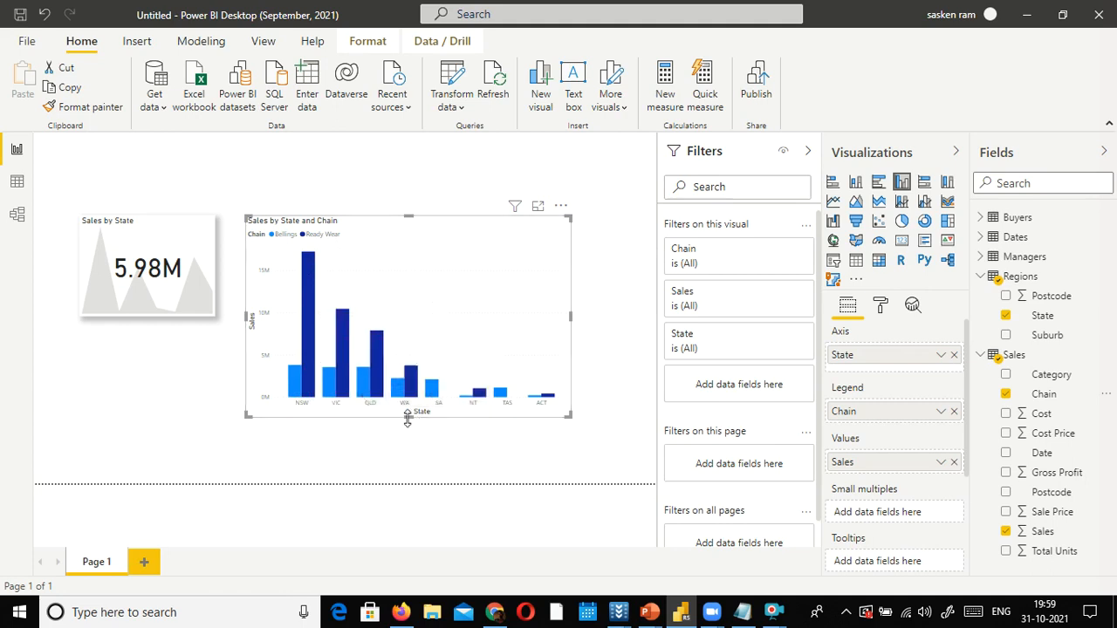
drag(407, 418, 410, 395)
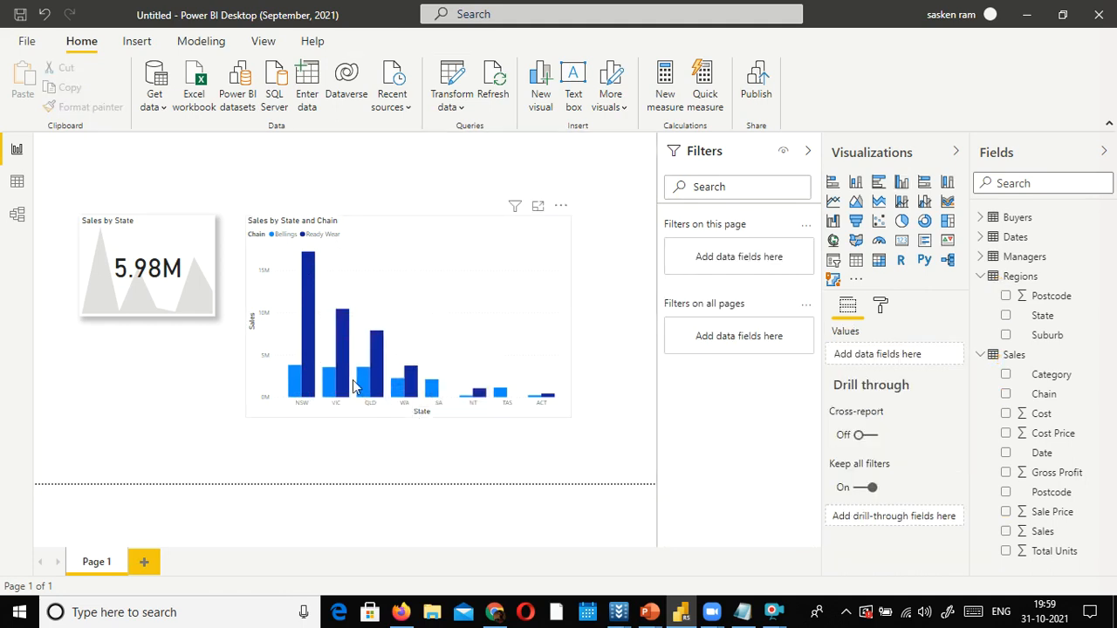
click(437, 412)
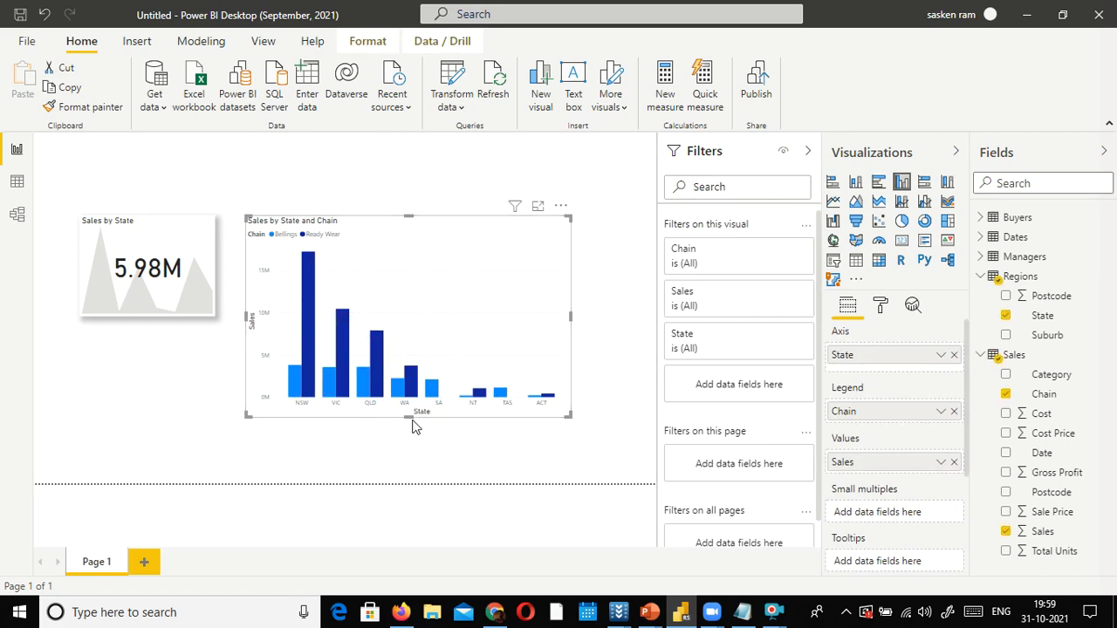
- Shrink the Sales by State and Chain column chart to match the KPI's height and narrow its width
drag(411, 418, 386, 336)
drag(572, 277, 481, 260)
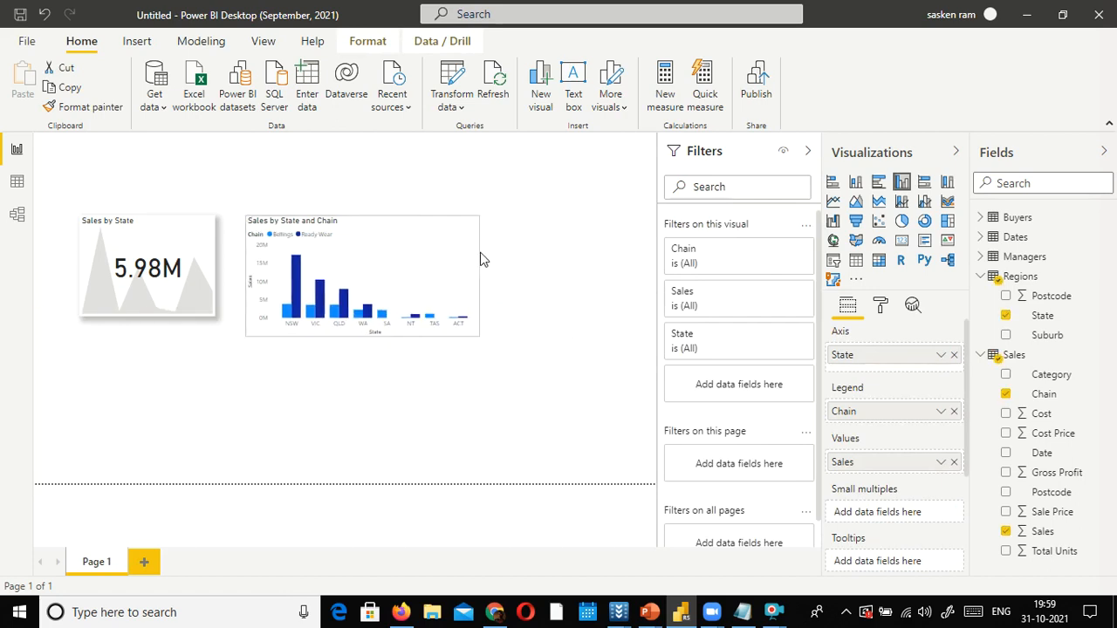
drag(378, 342, 367, 325)
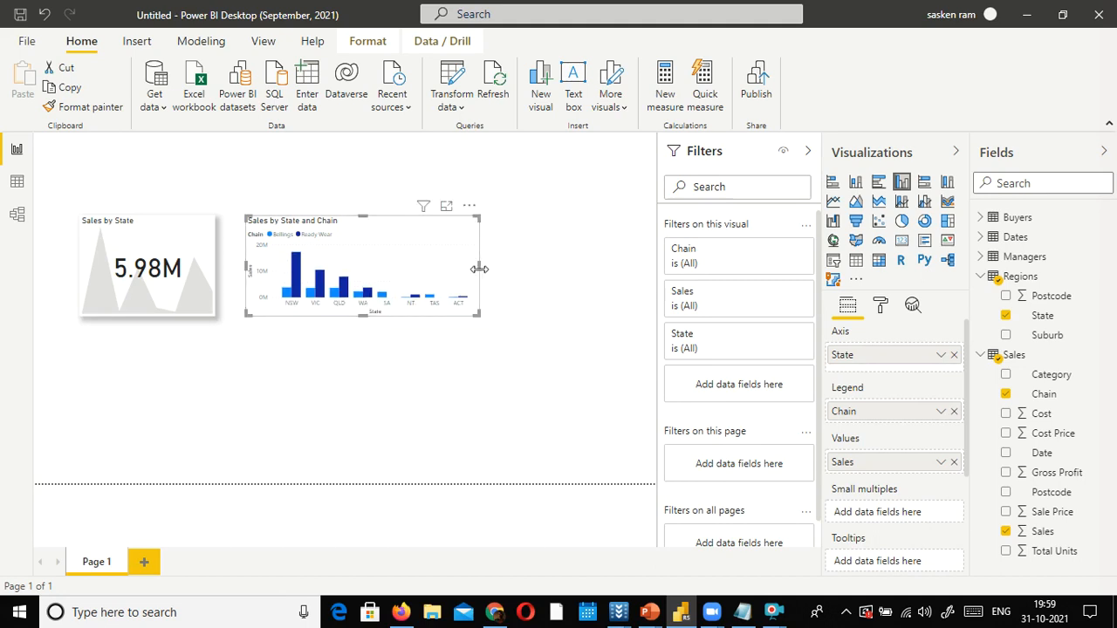
drag(467, 269, 452, 268)
click(429, 342)
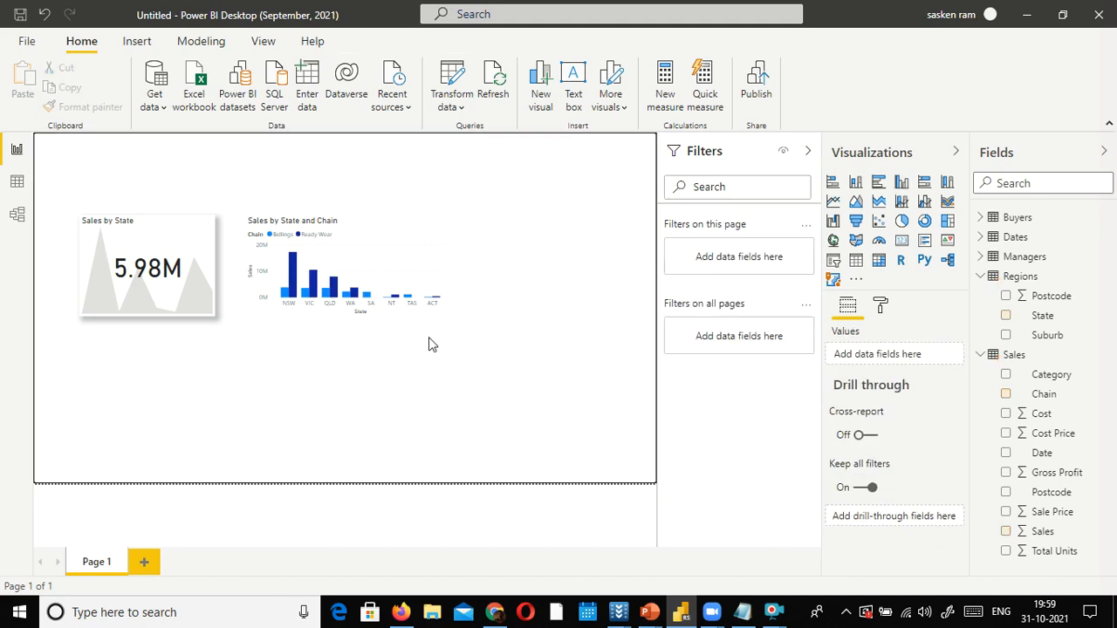
- Turn on the shadow for the Sales by State and Chain column chart
click(413, 251)
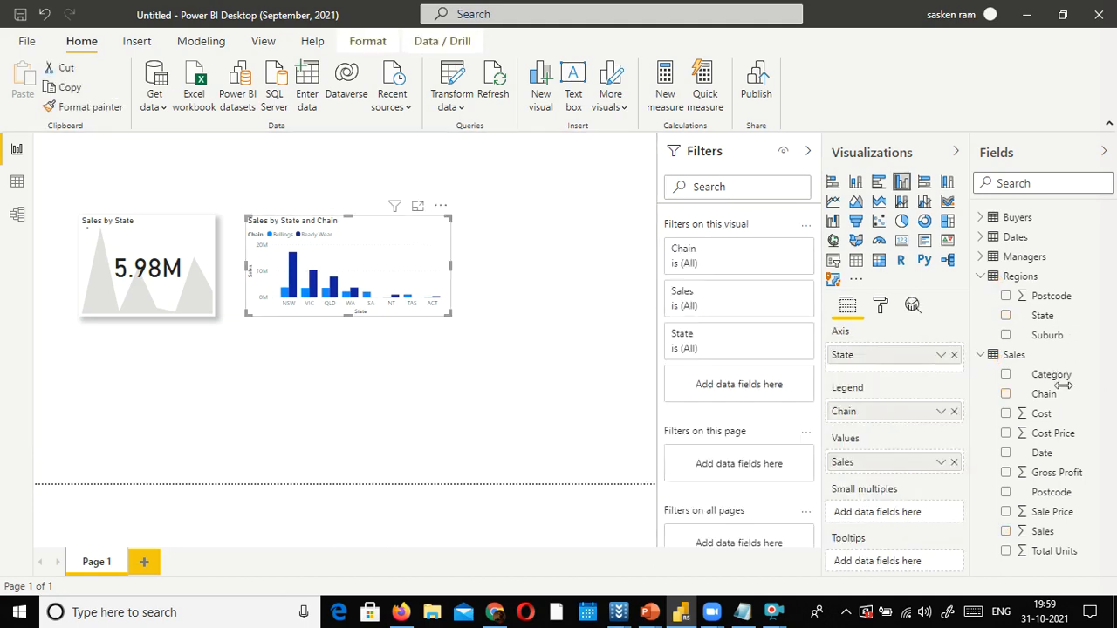
click(881, 314)
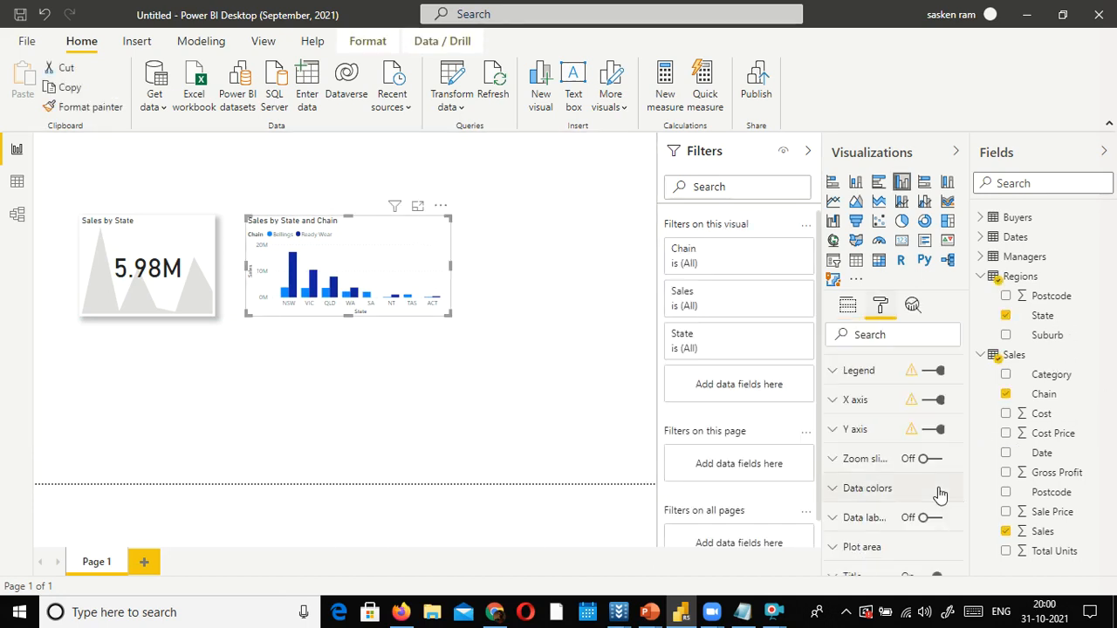
scroll(935, 493, down, 5)
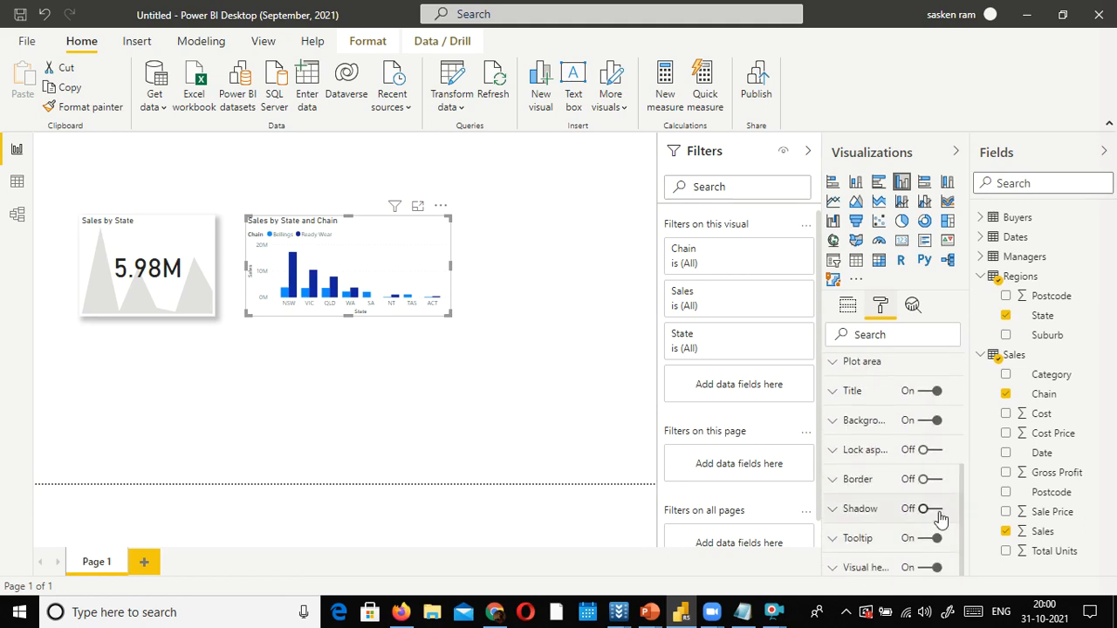
click(932, 510)
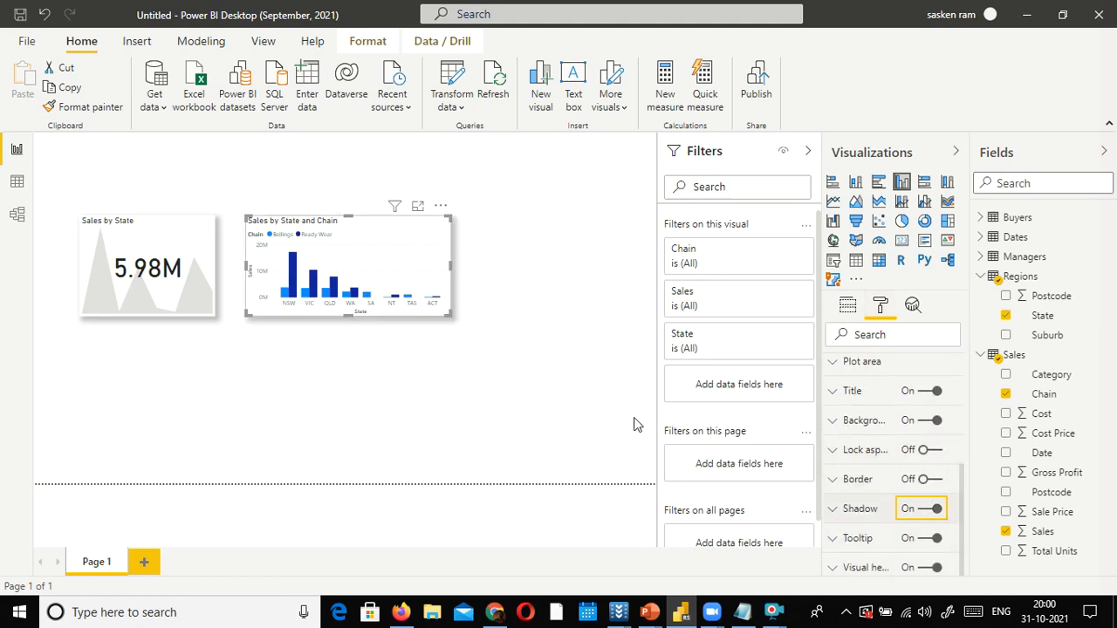
click(478, 314)
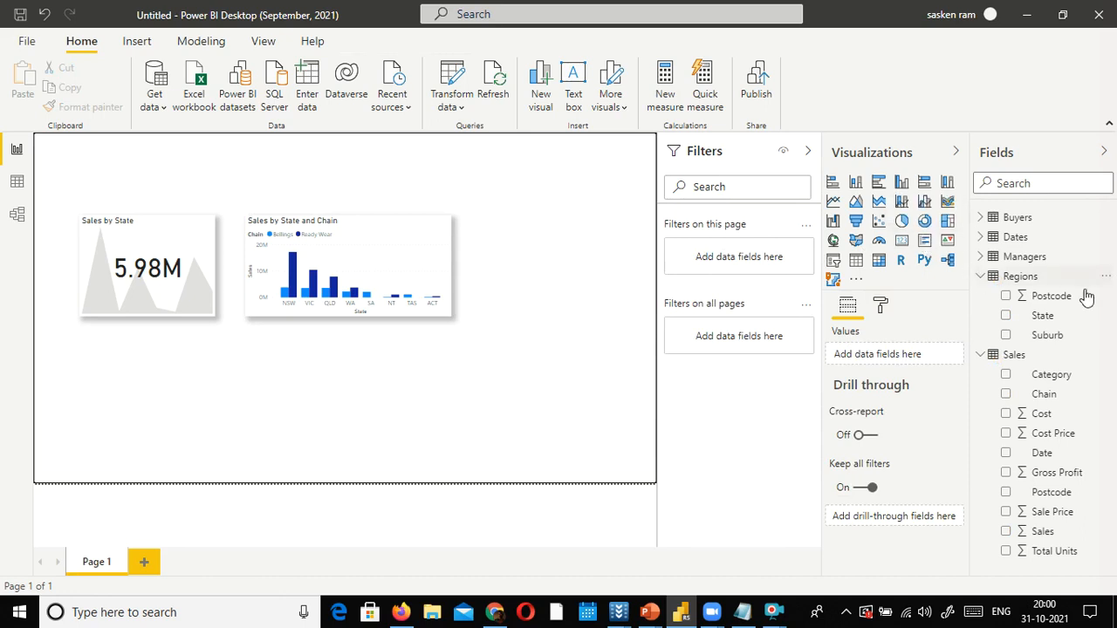
- Add a line and stacked column chart below the existing column chart and widen it to more than double its width
click(904, 211)
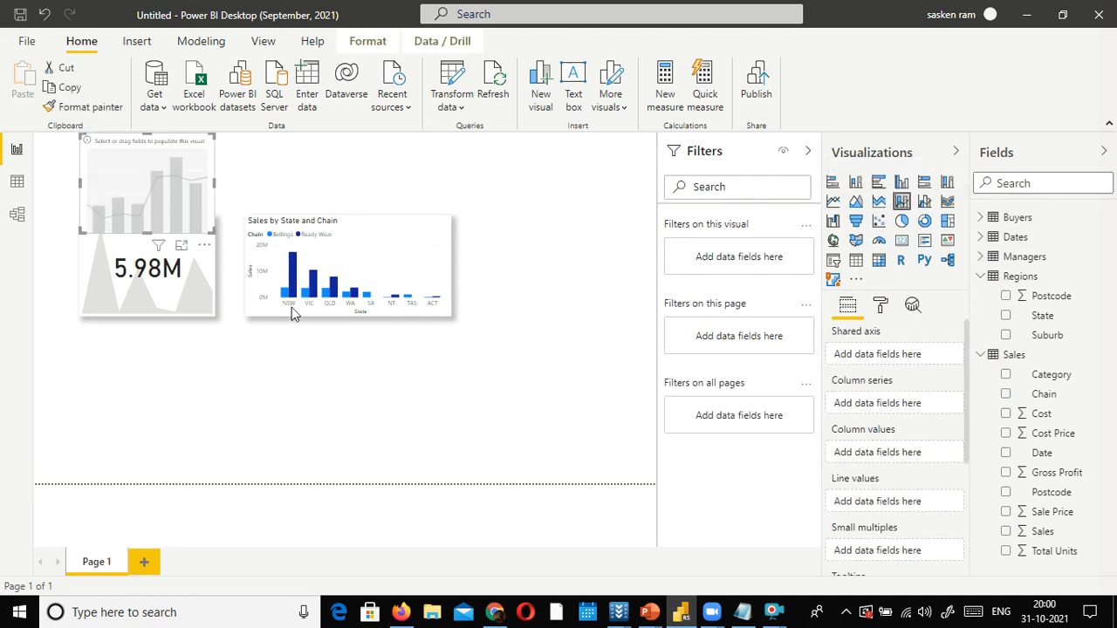
drag(171, 233, 272, 391)
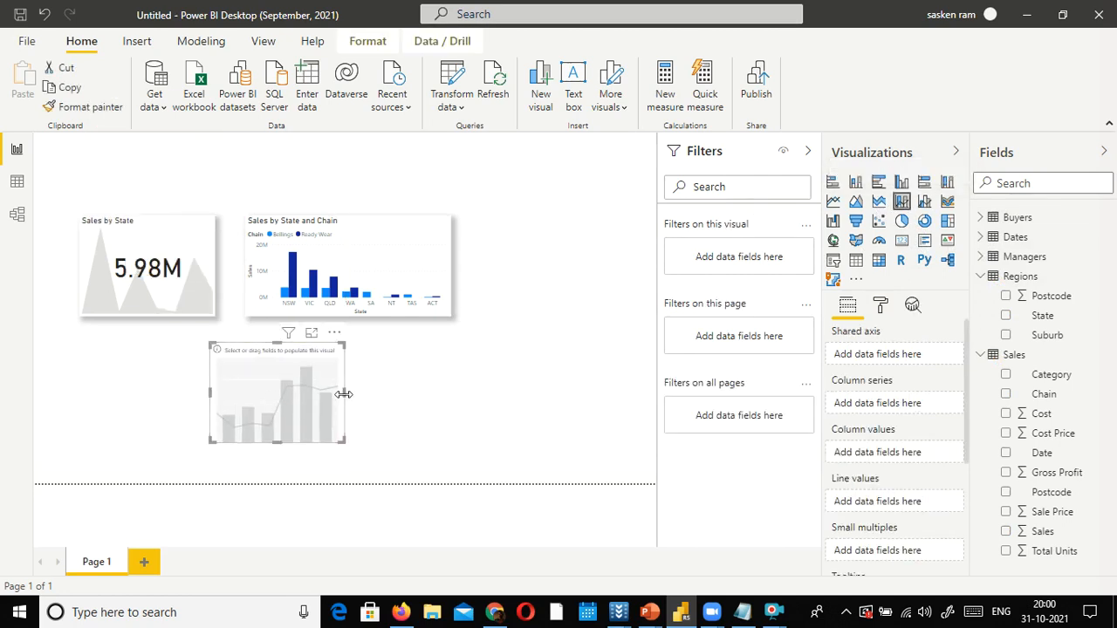
drag(342, 394, 513, 436)
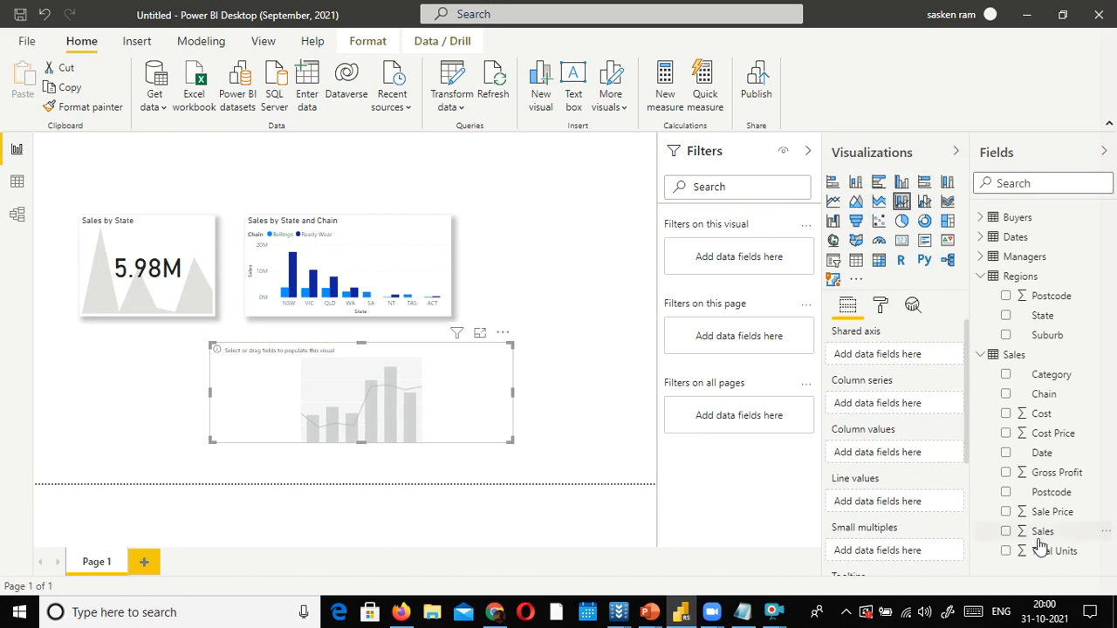
- Assign Sales as the combo chart's column values, Gross Profit as its line values and FY Qtr as its shared axis, and make it taller
drag(1027, 549, 344, 377)
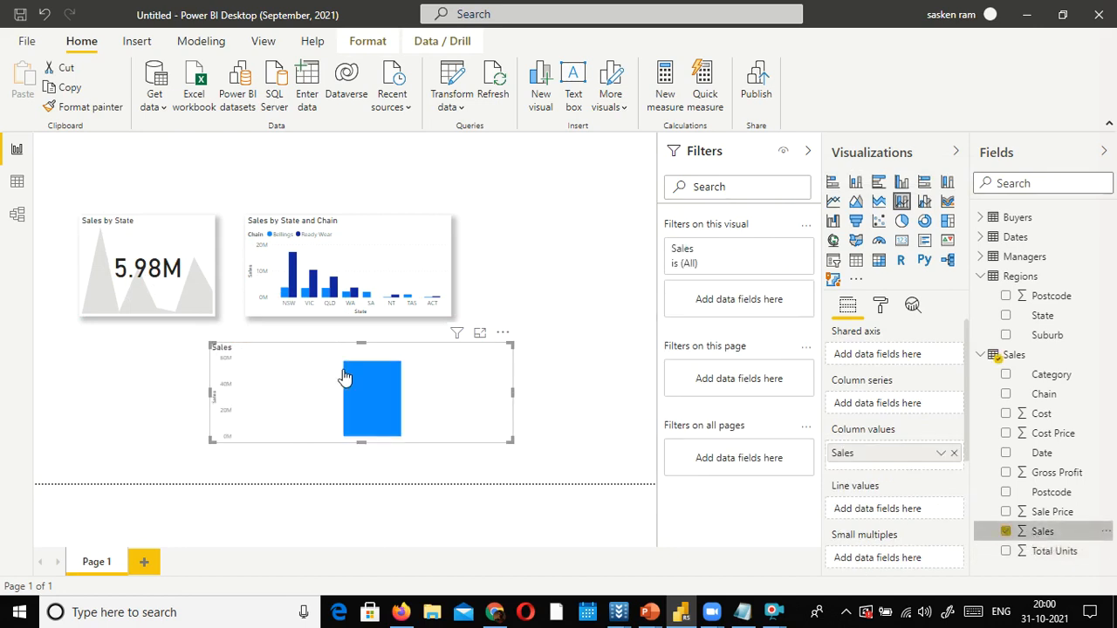
mouse_move(363, 366)
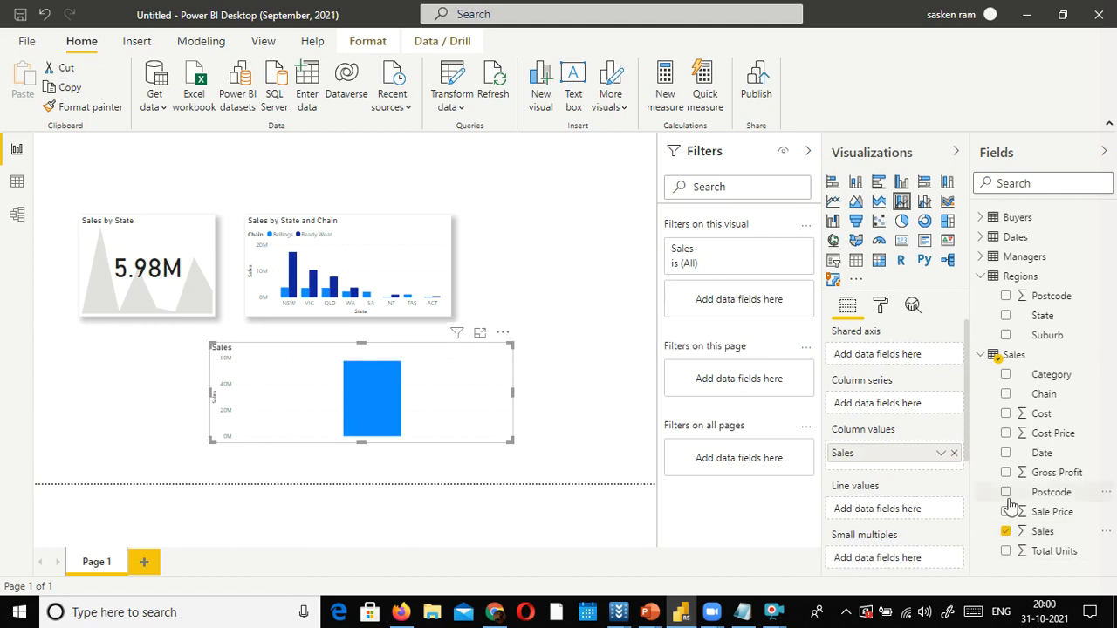
drag(1068, 473, 903, 513)
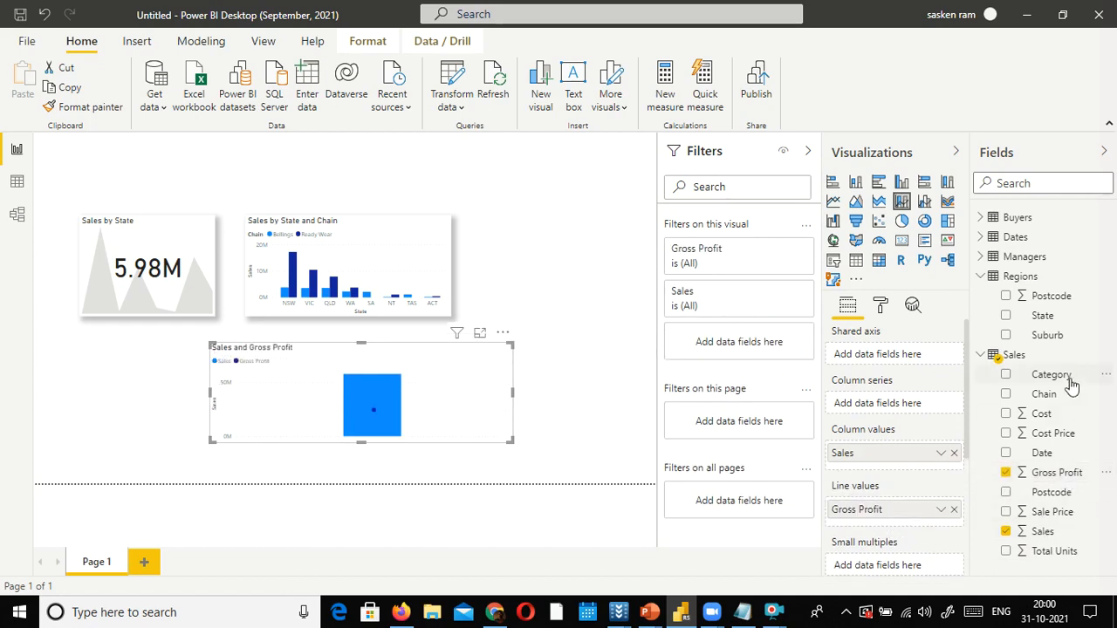
click(979, 236)
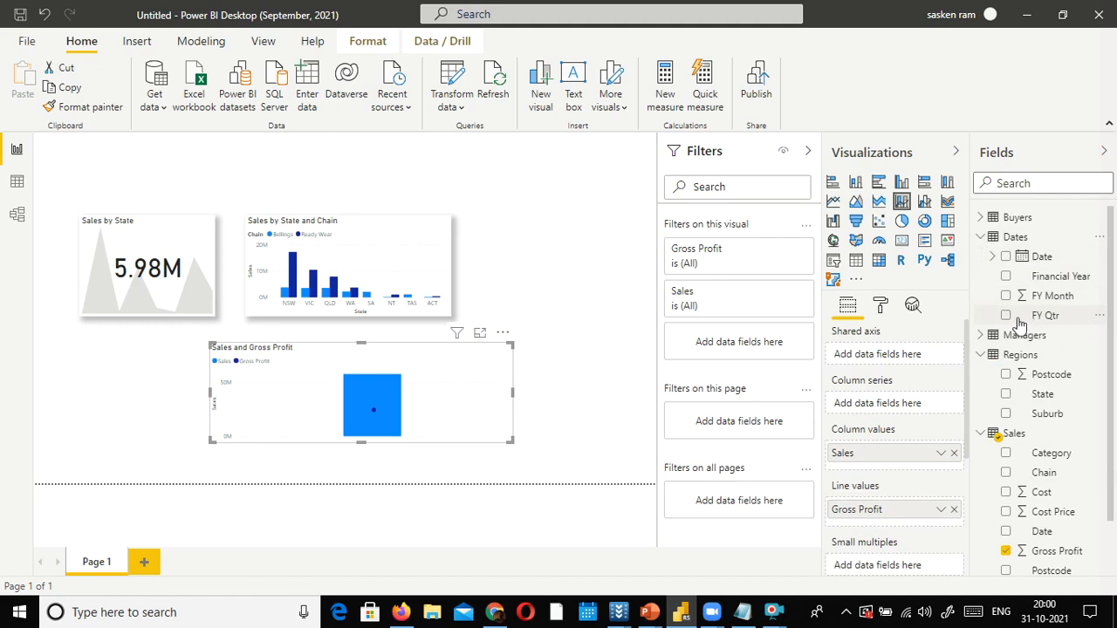
drag(1008, 321, 334, 365)
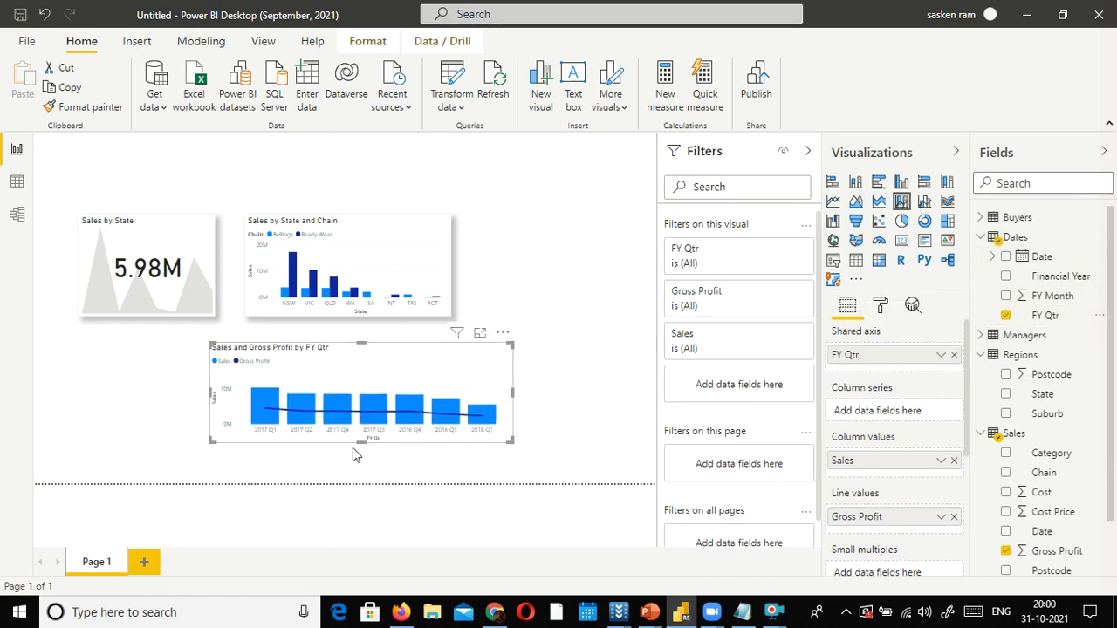
drag(361, 443, 358, 484)
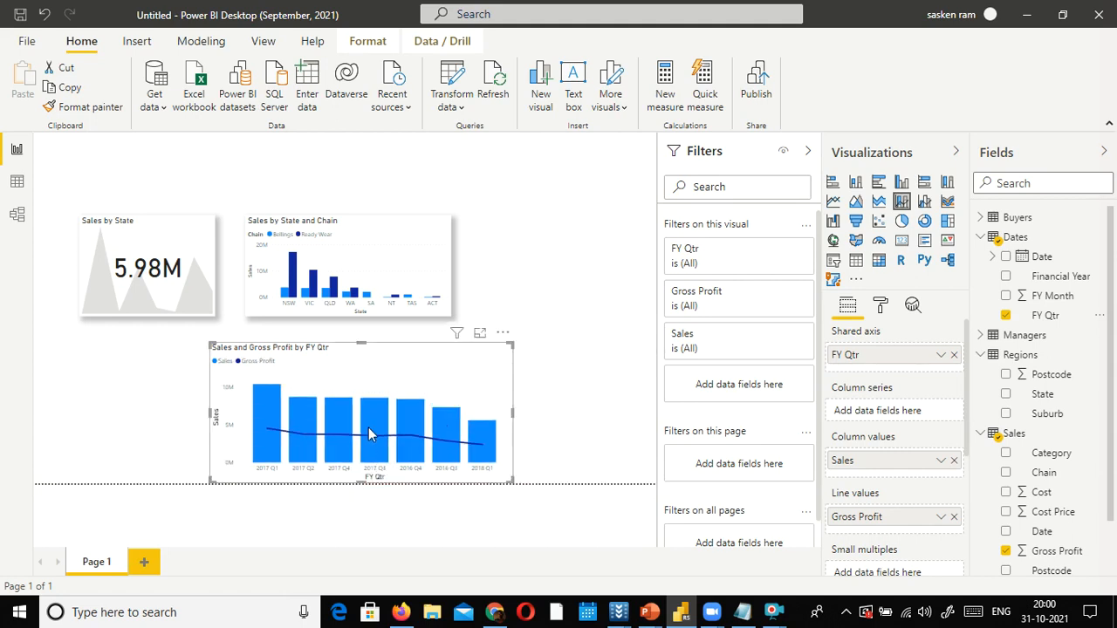
- Turn on data labels for the Sales and Gross Profit by FY Qtr chart
click(880, 304)
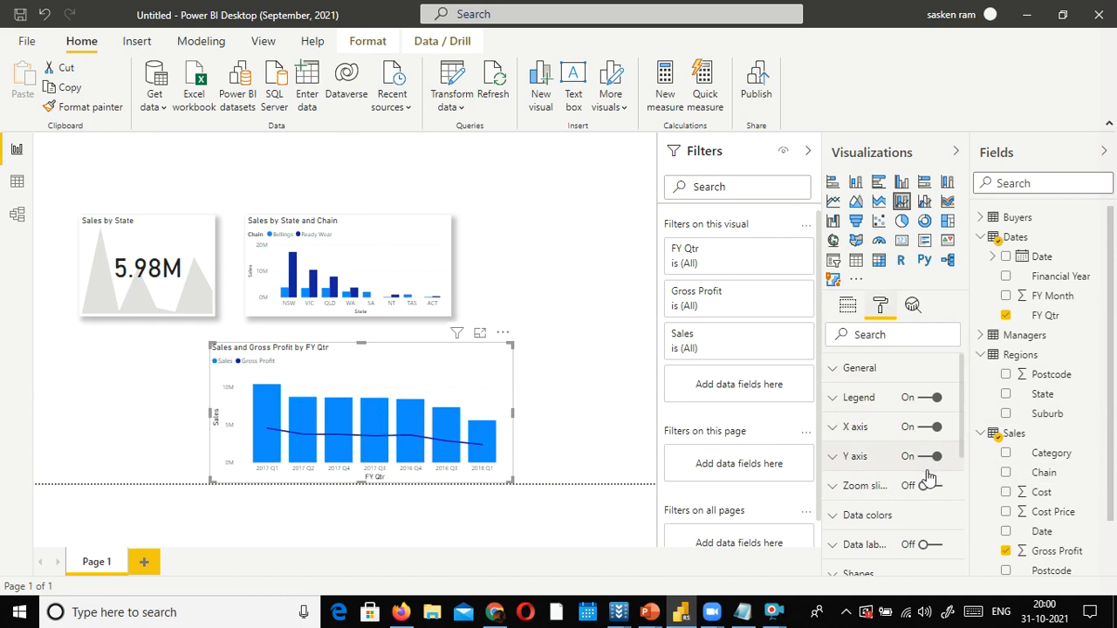
scroll(928, 475, down, 1)
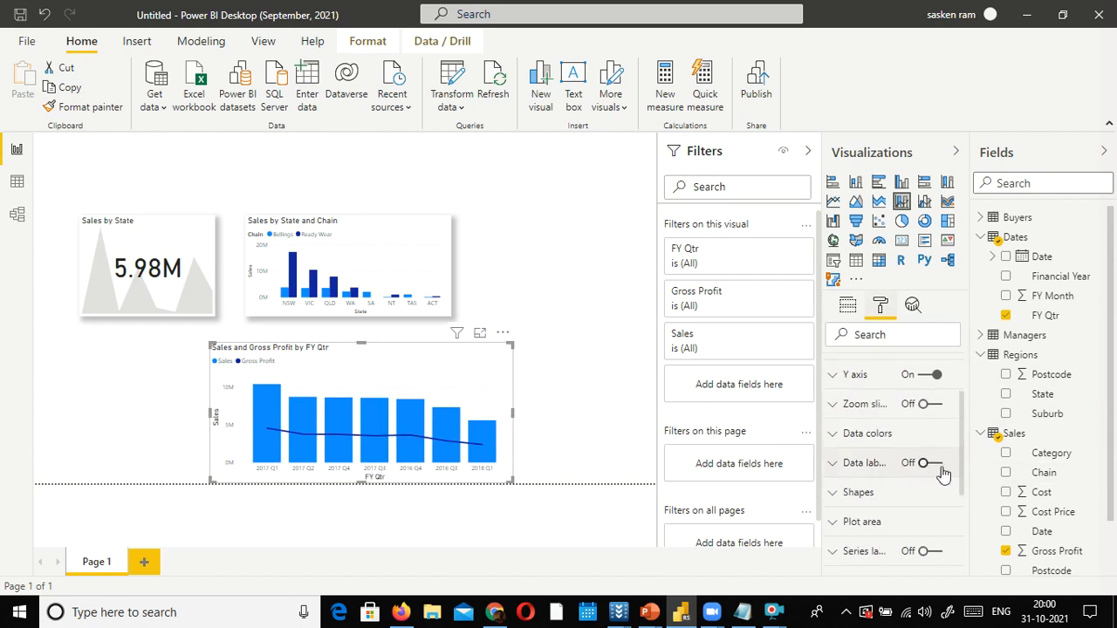
click(930, 463)
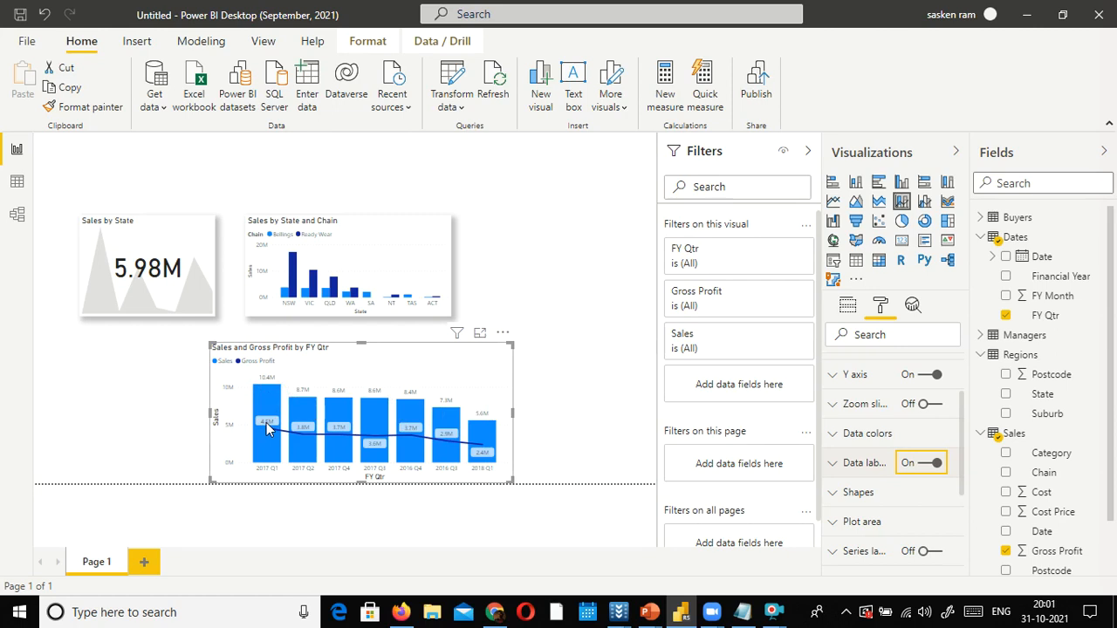
- Collapse the Filters pane and move the Sales and Gross Profit chart up beside the Sales by State and Chain chart
mouse_move(267, 427)
drag(382, 358, 525, 344)
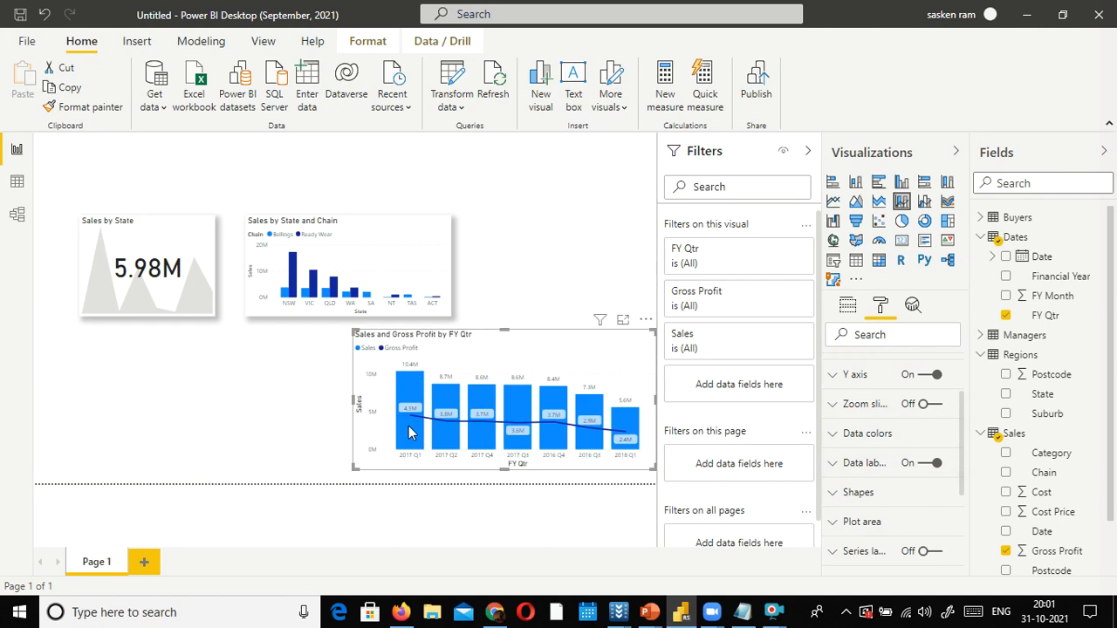
mouse_move(411, 432)
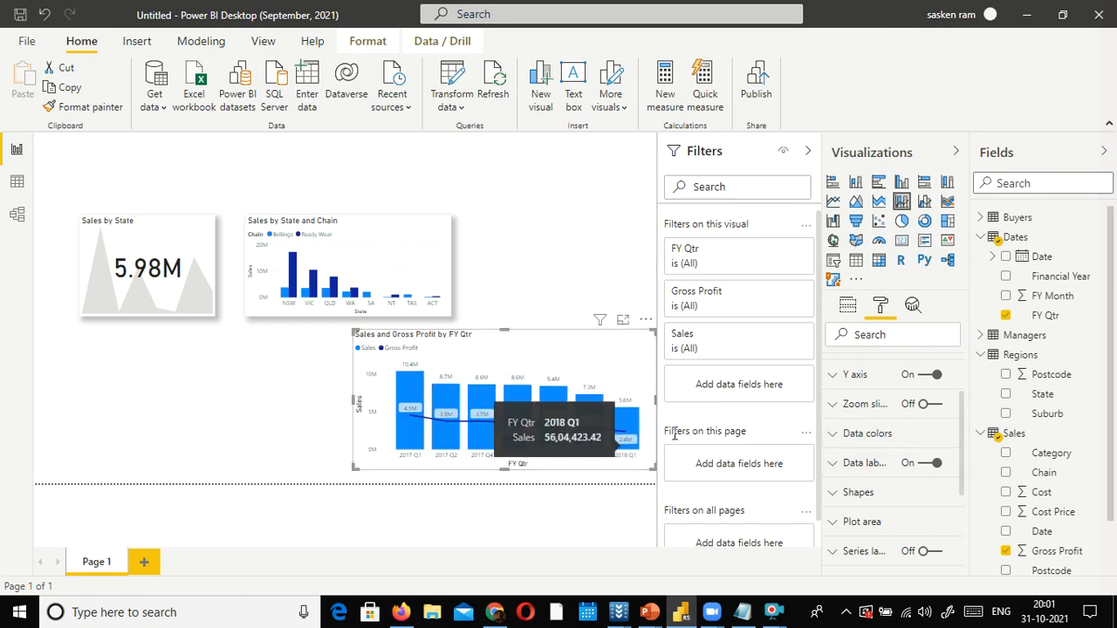
drag(576, 384, 564, 384)
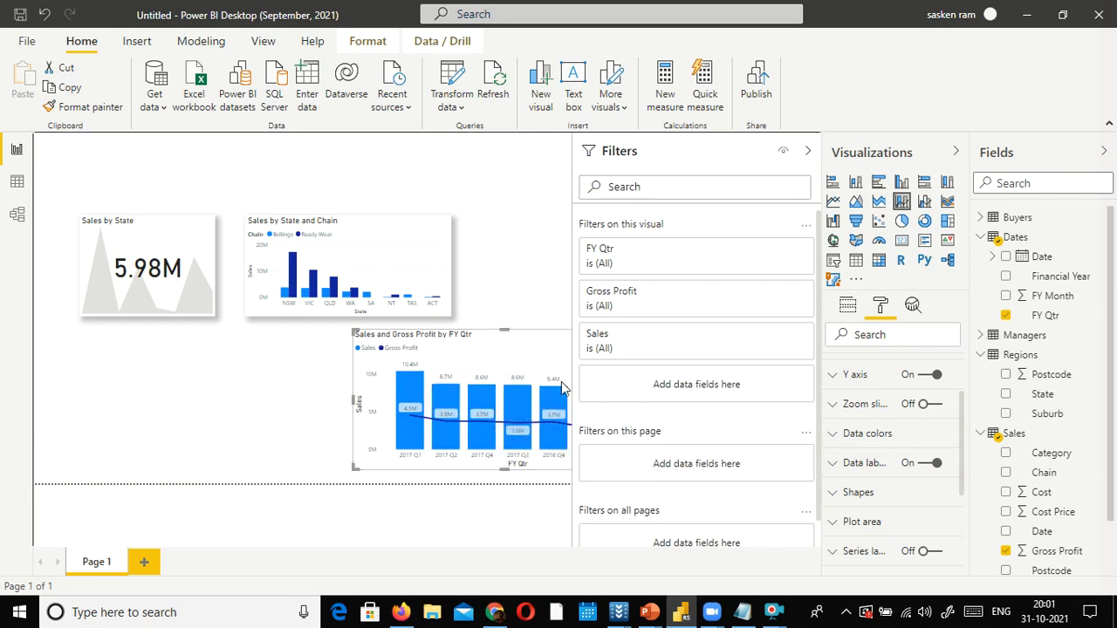
click(807, 152)
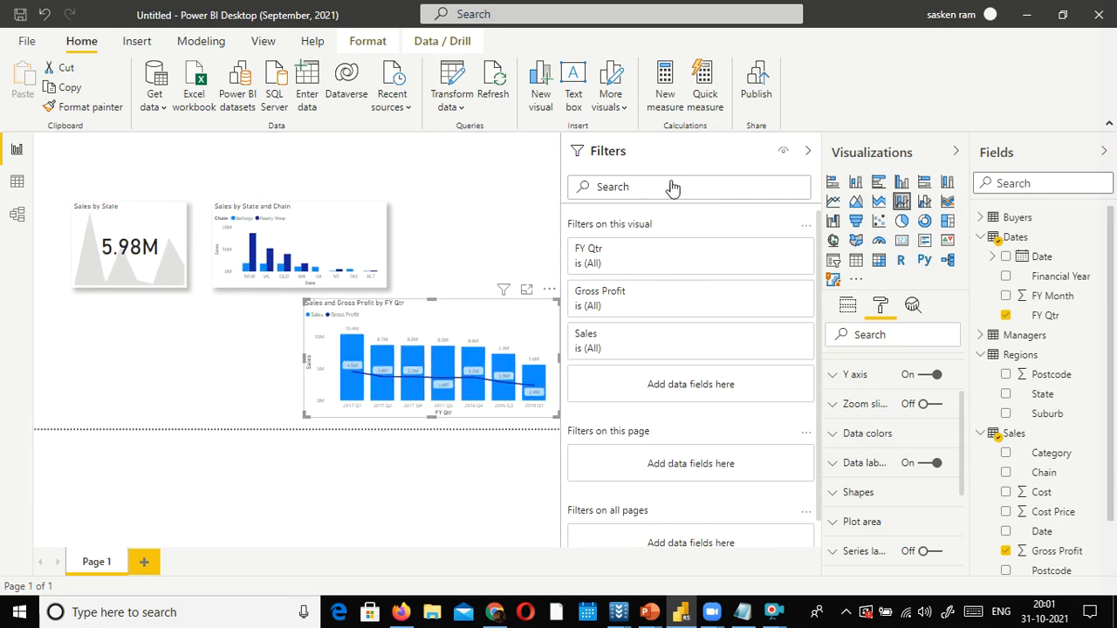
drag(774, 442, 665, 426)
drag(608, 385, 709, 242)
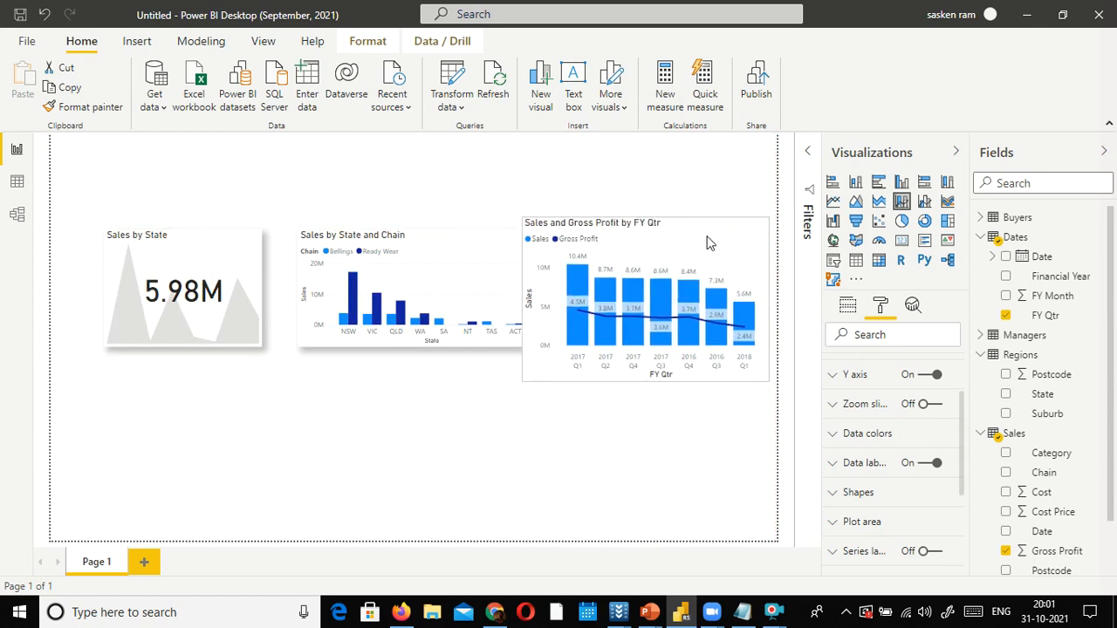
- Shift the Sales by State and Chain chart closer to the KPI and shorten the combo chart so their bottom edges align
drag(429, 232, 451, 240)
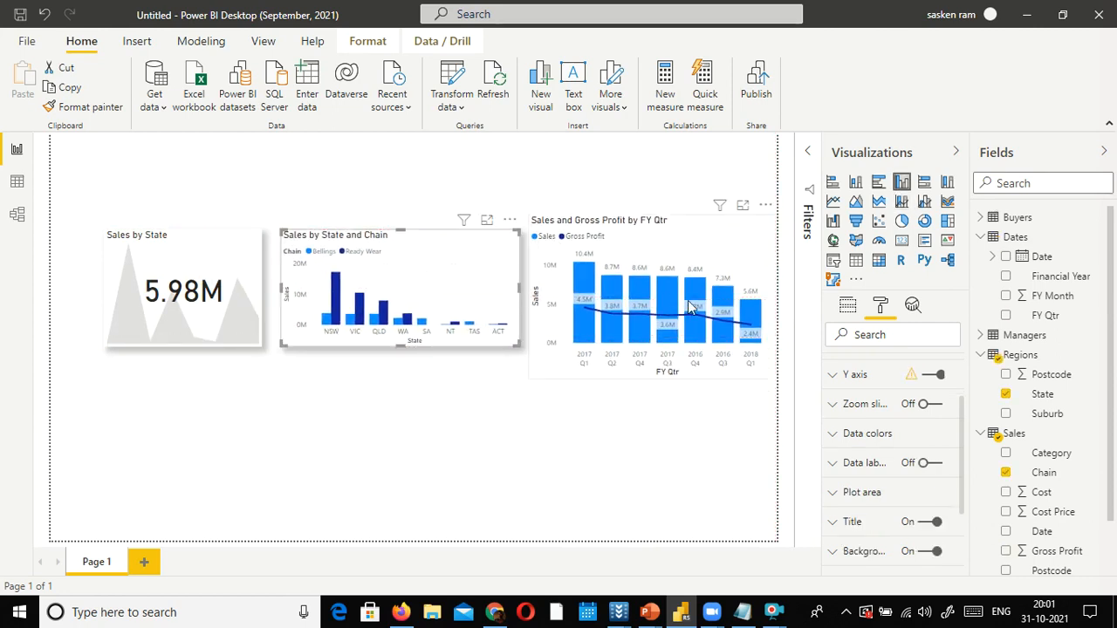
click(697, 252)
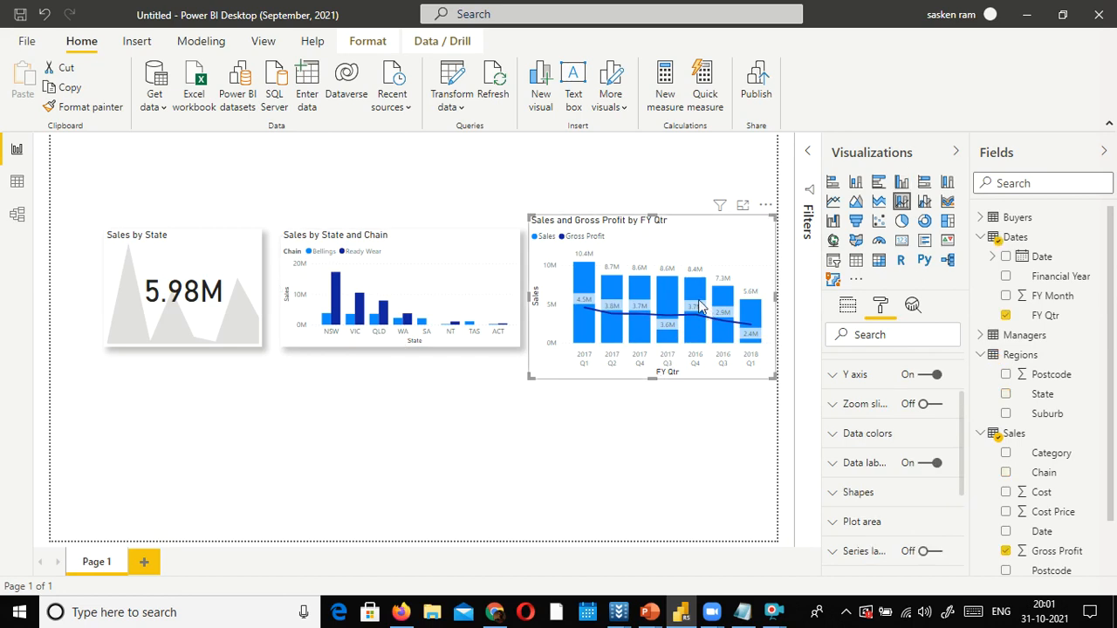
drag(699, 305, 700, 302)
drag(656, 348, 660, 347)
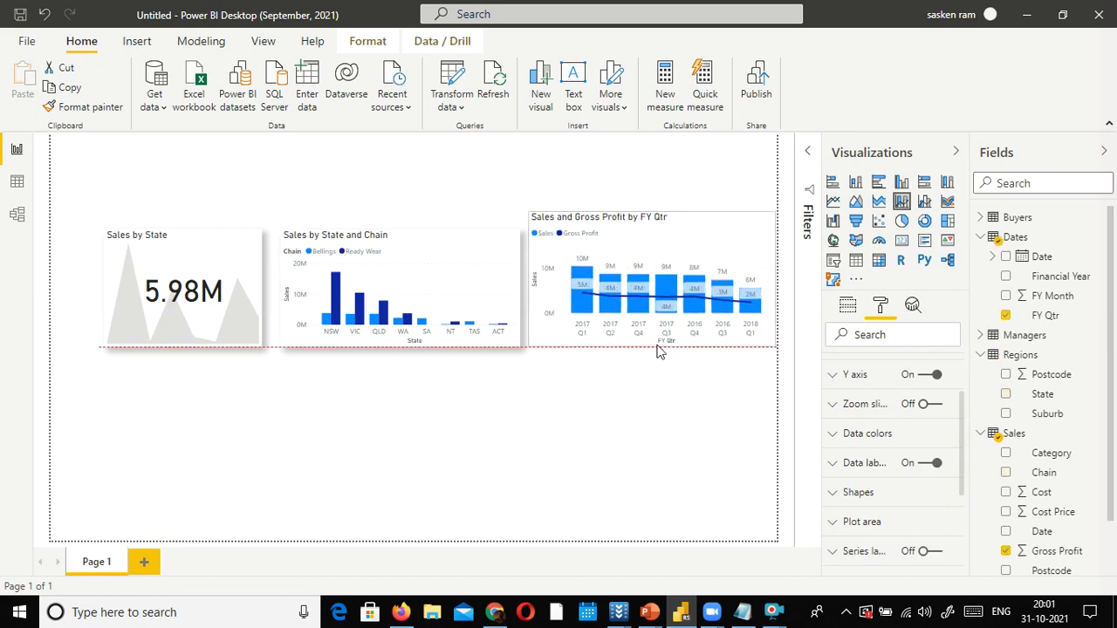
click(664, 400)
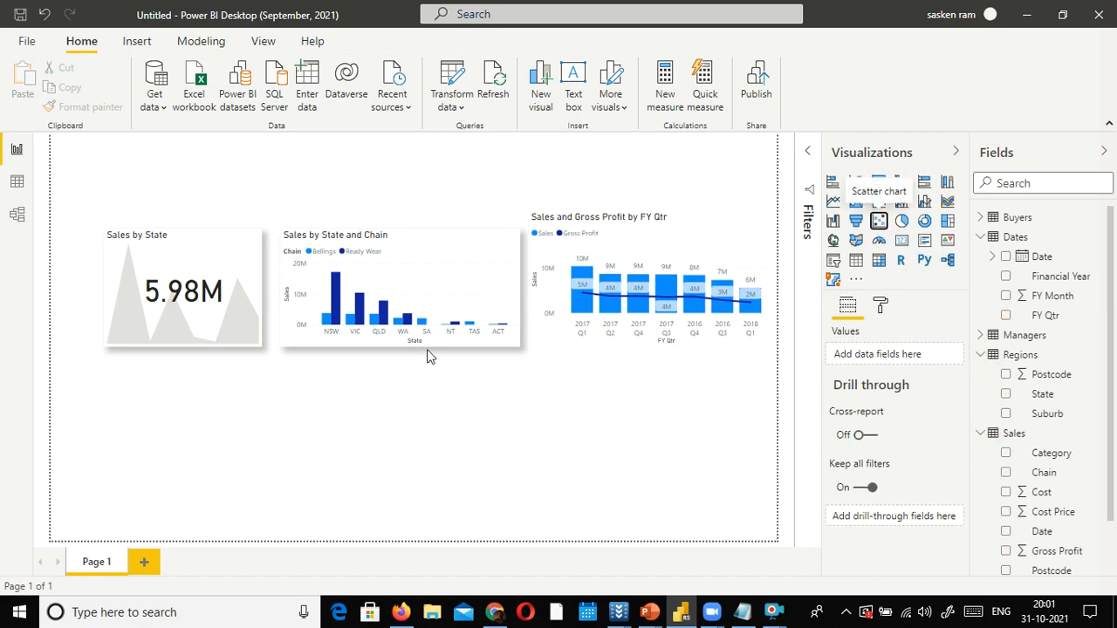
- Place a scatter chart in the empty area below the KPI and column chart and extend its height slightly
drag(210, 179, 394, 440)
drag(257, 493, 259, 516)
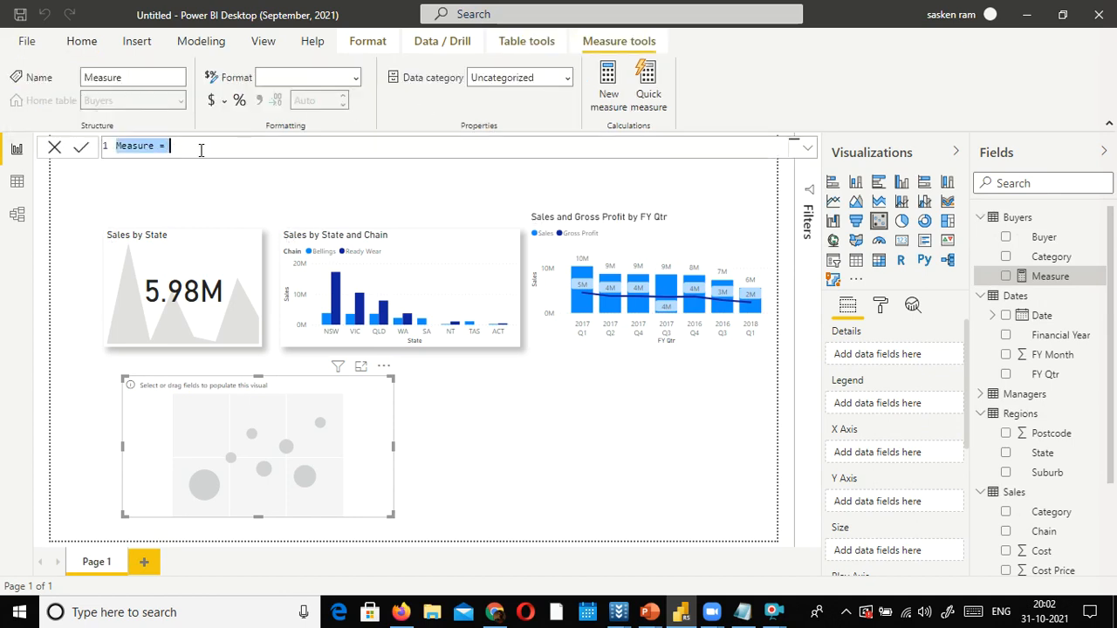
- Define the new measure as GP% = sum(Sales[Gross Profit]) / sum(Sales[Sales])
text(GP)
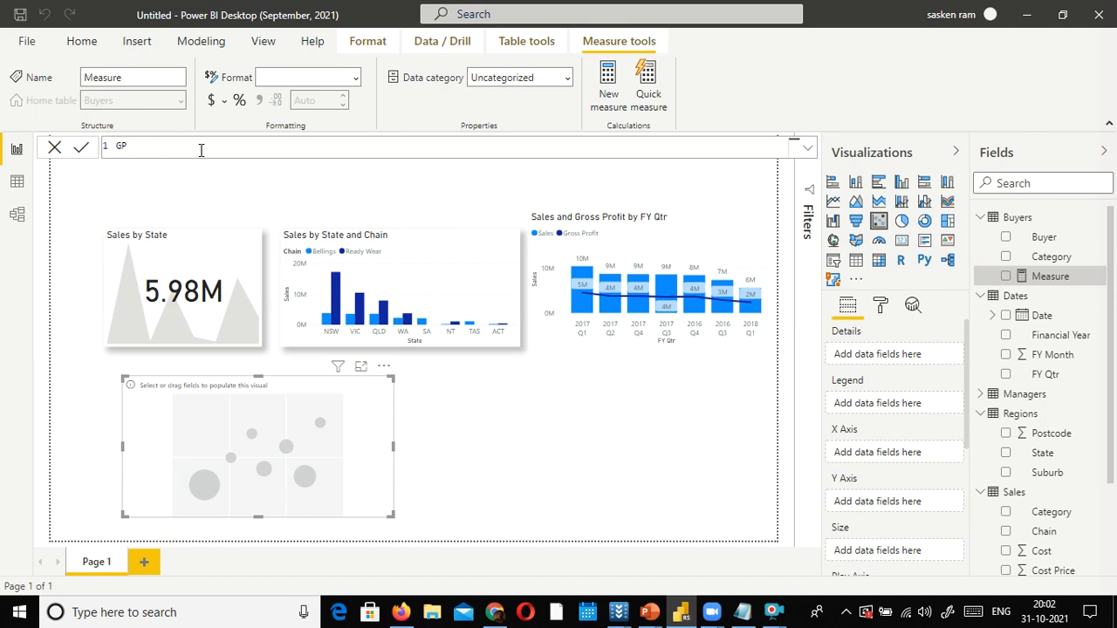
text(% = sum(sa)
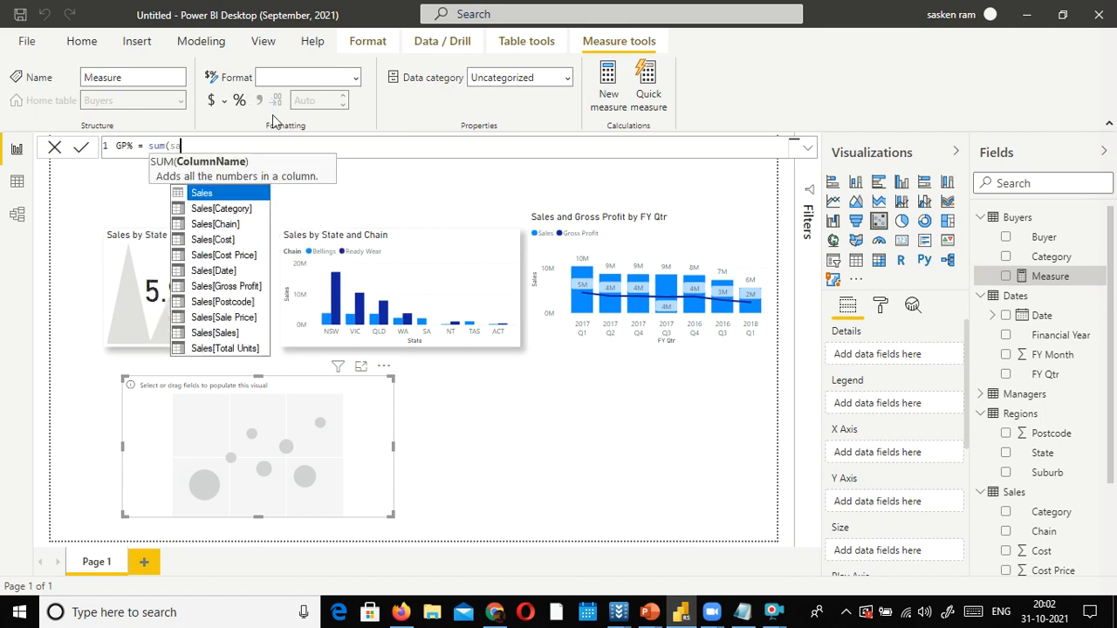
click(225, 286)
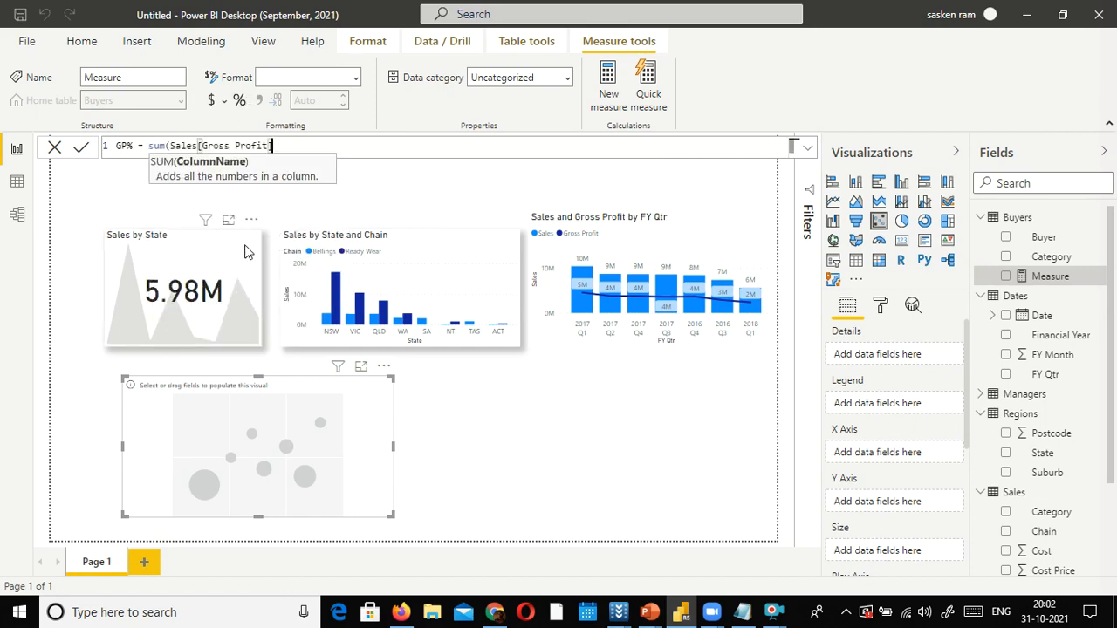
text() / sum()
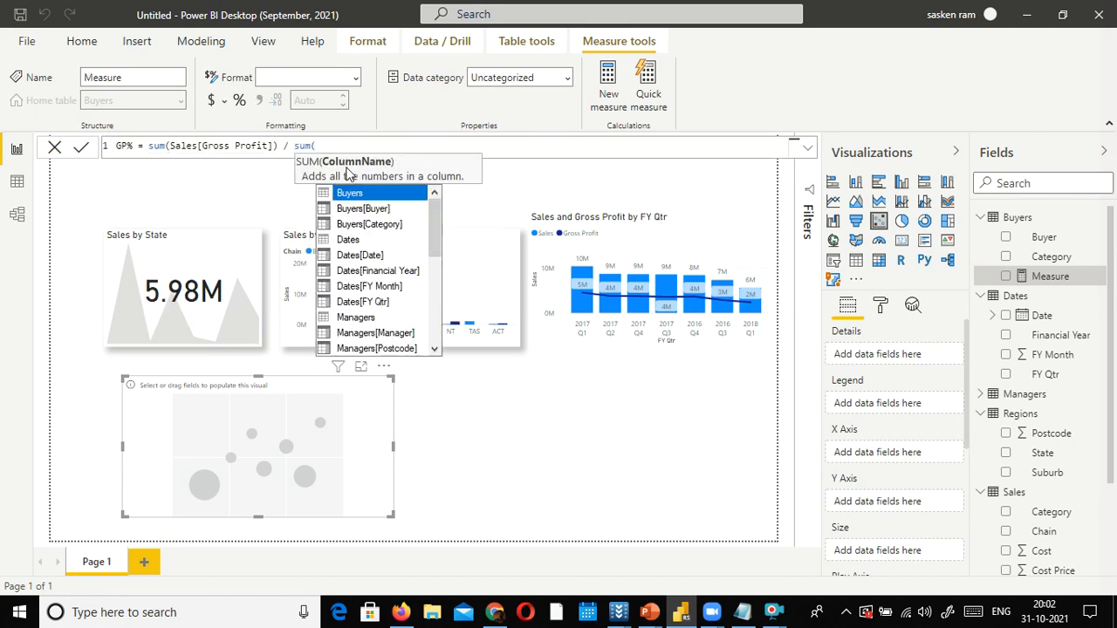
text(sa)
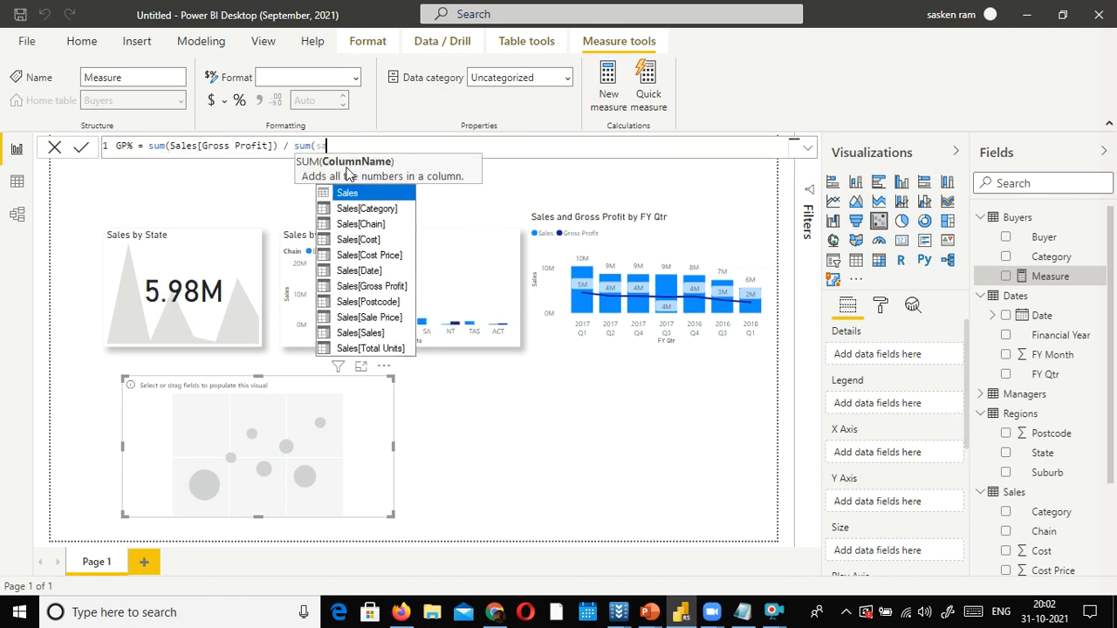
click(390, 337)
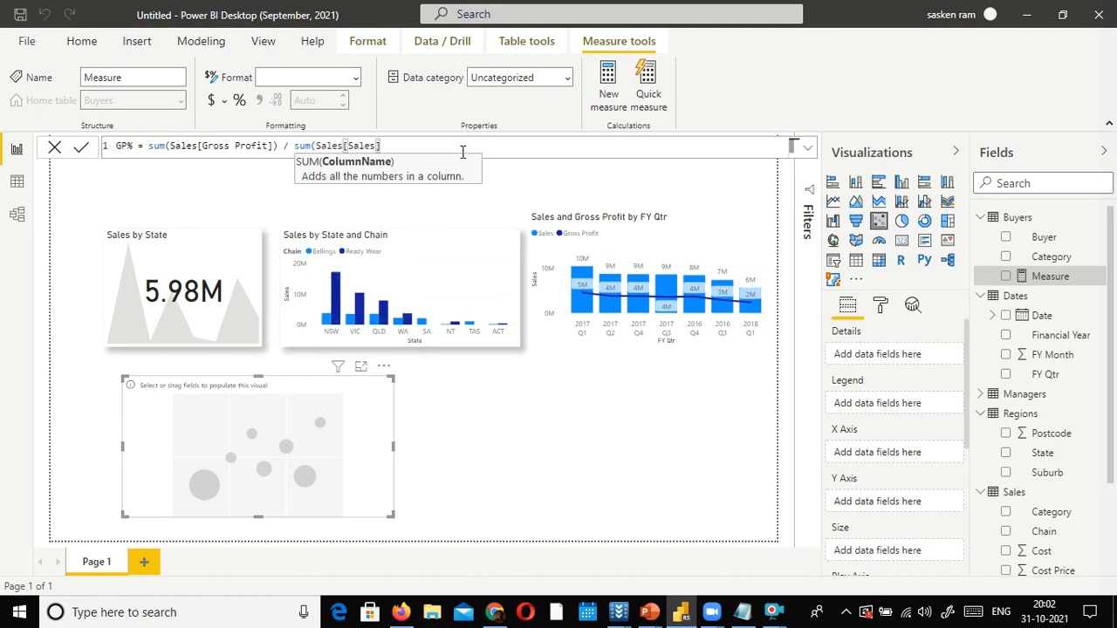
text())
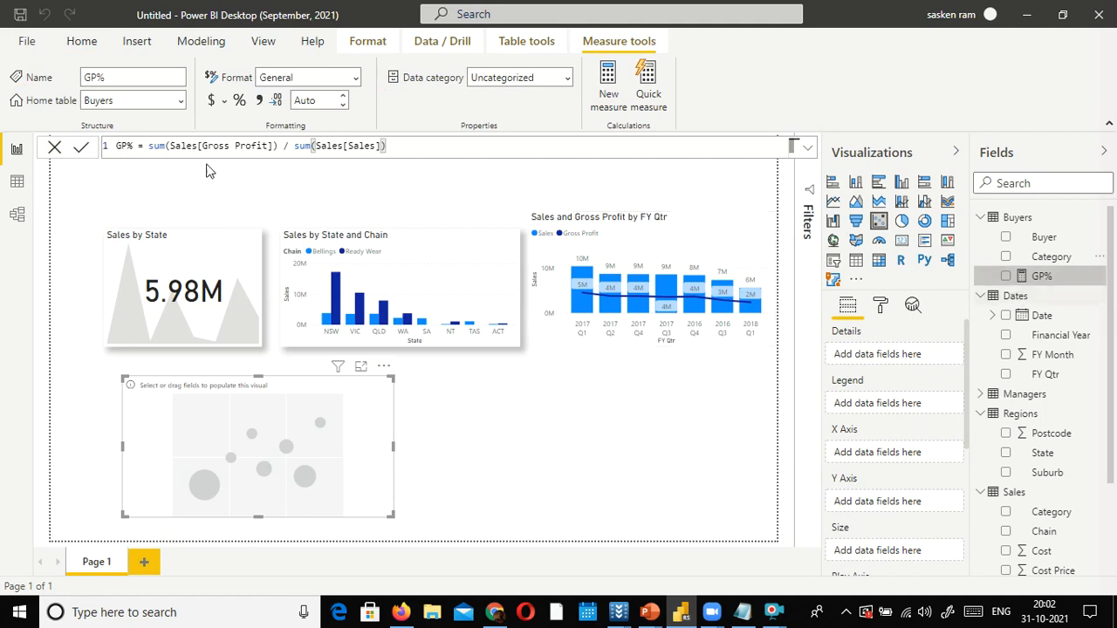
- Change the home table of the GP% measure to Sales
drag(136, 146, 79, 154)
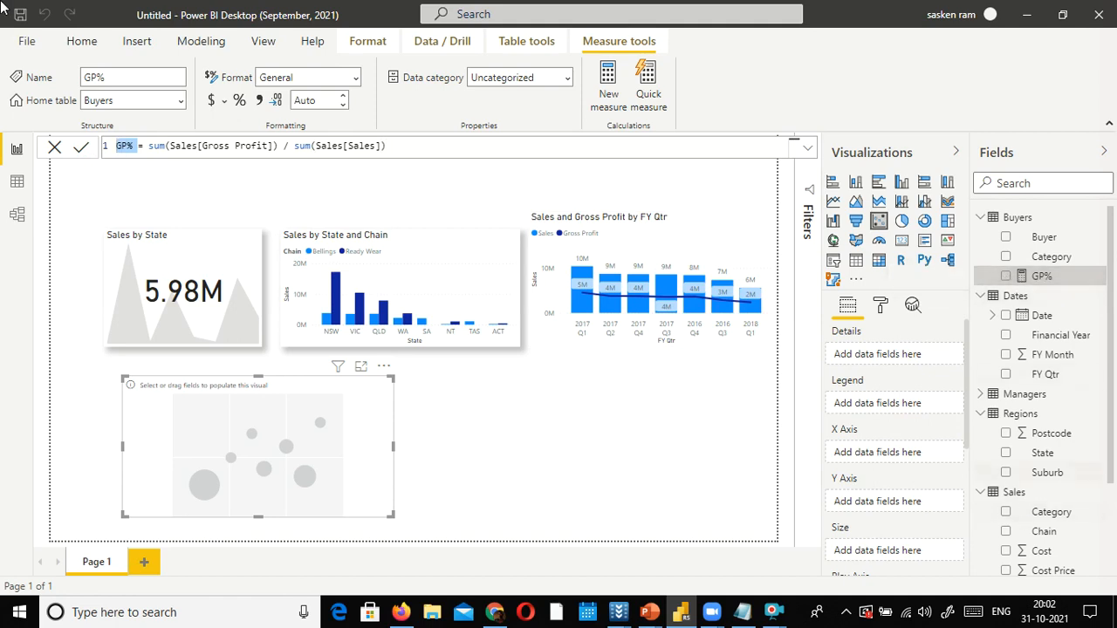
click(181, 103)
click(140, 125)
click(181, 102)
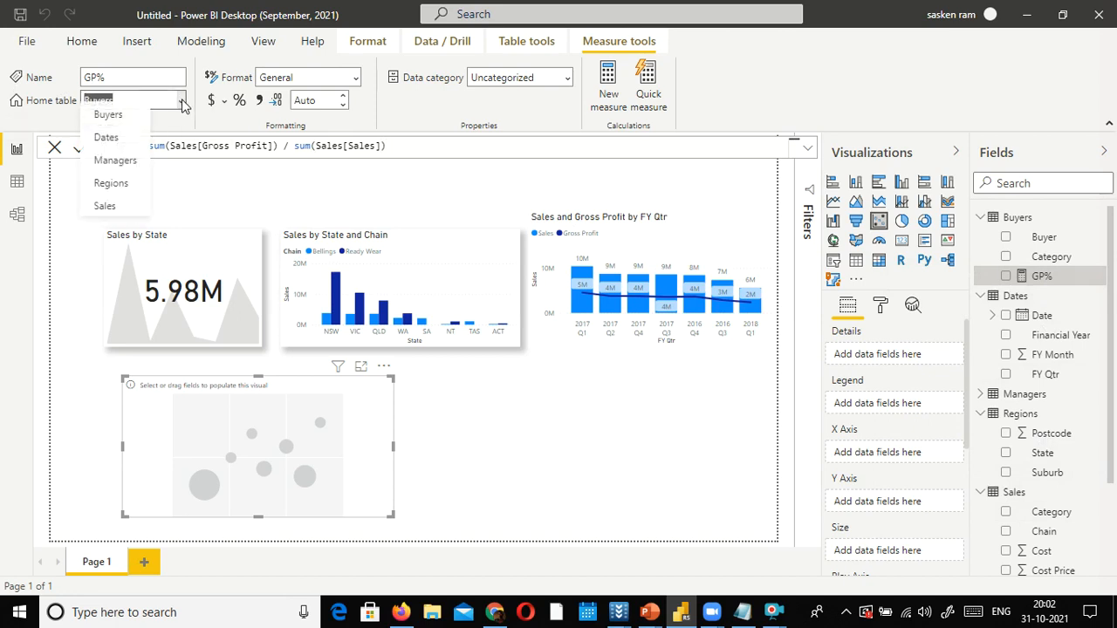
click(104, 214)
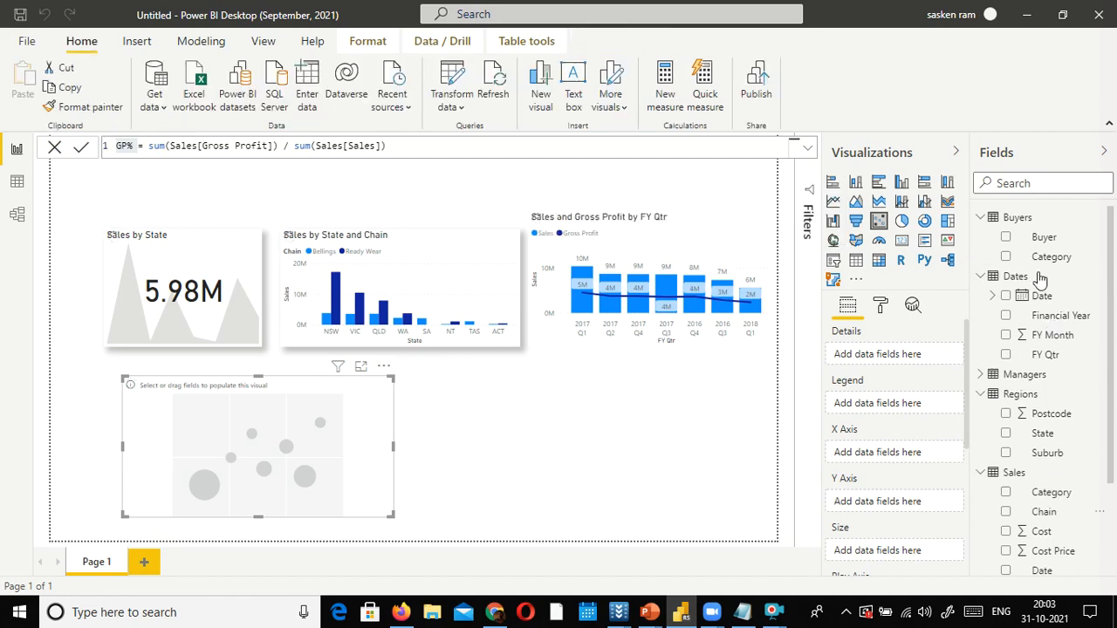
- Assign Sales to the X axis and GP% to the Y axis of the empty scatter chart
scroll(1058, 567, down, 1)
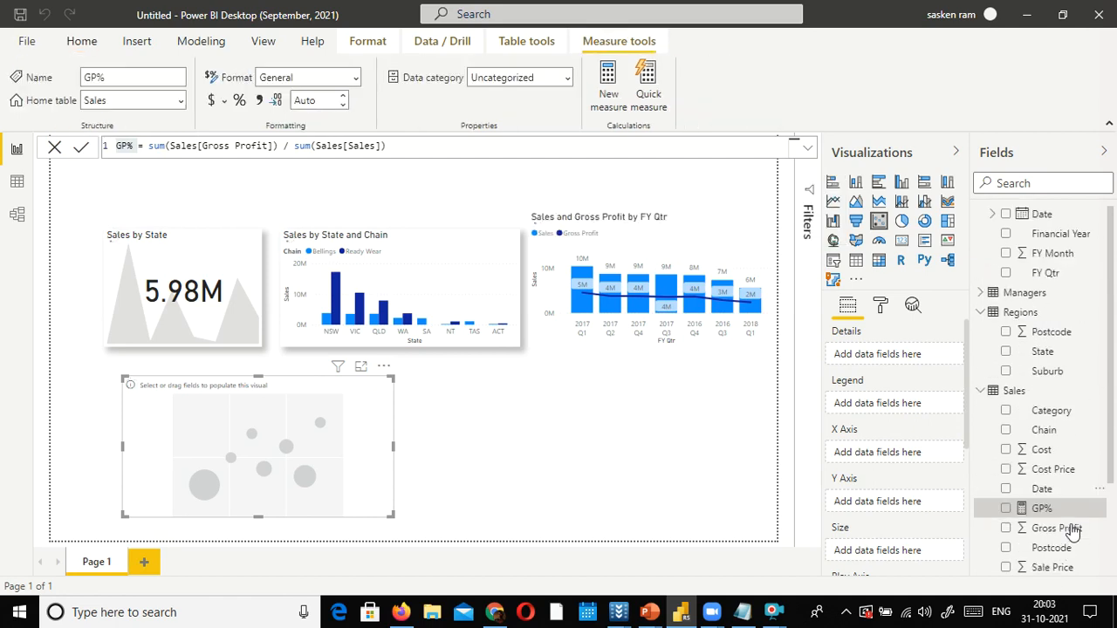
scroll(1071, 532, down, 1)
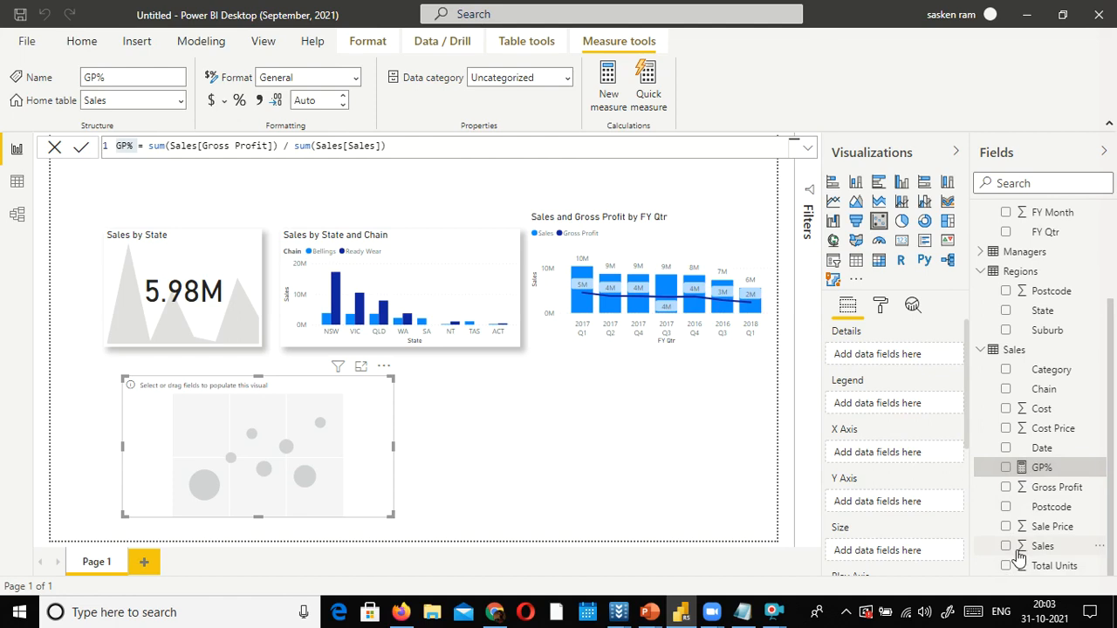
drag(1018, 557, 175, 410)
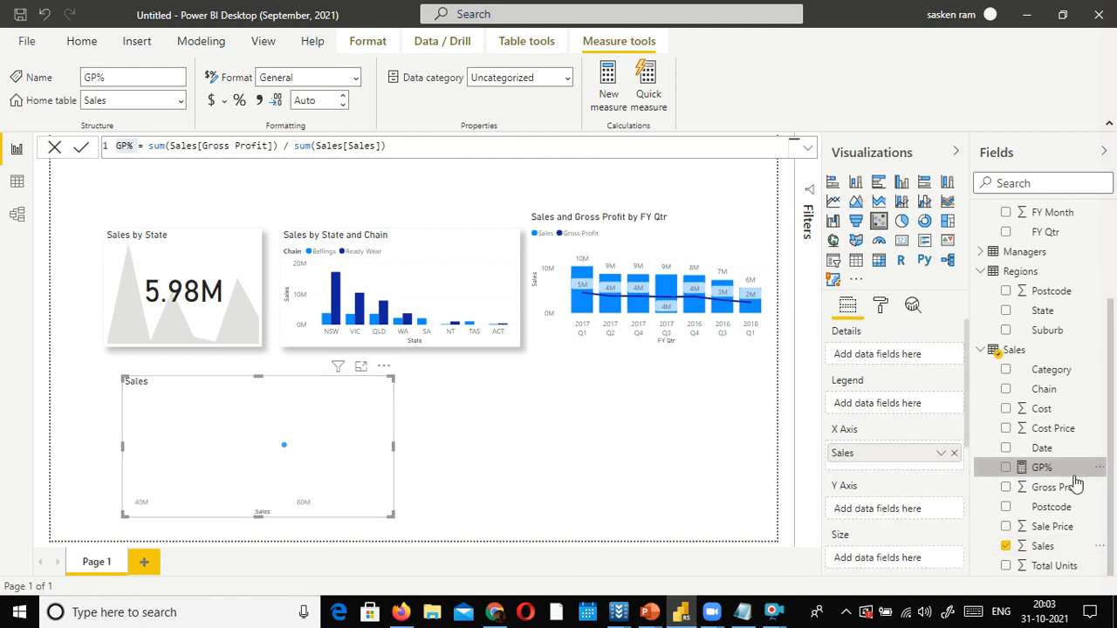
drag(1008, 473, 224, 399)
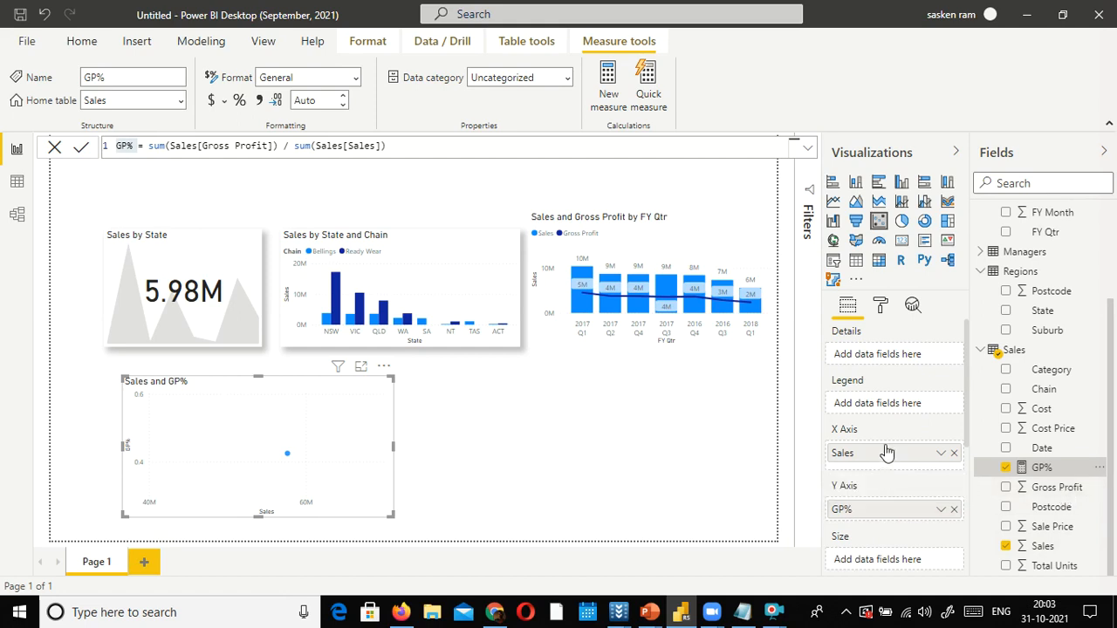
- Add FY Qtr from the Dates table as the scatter chart's play axis
scroll(883, 493, down, 2)
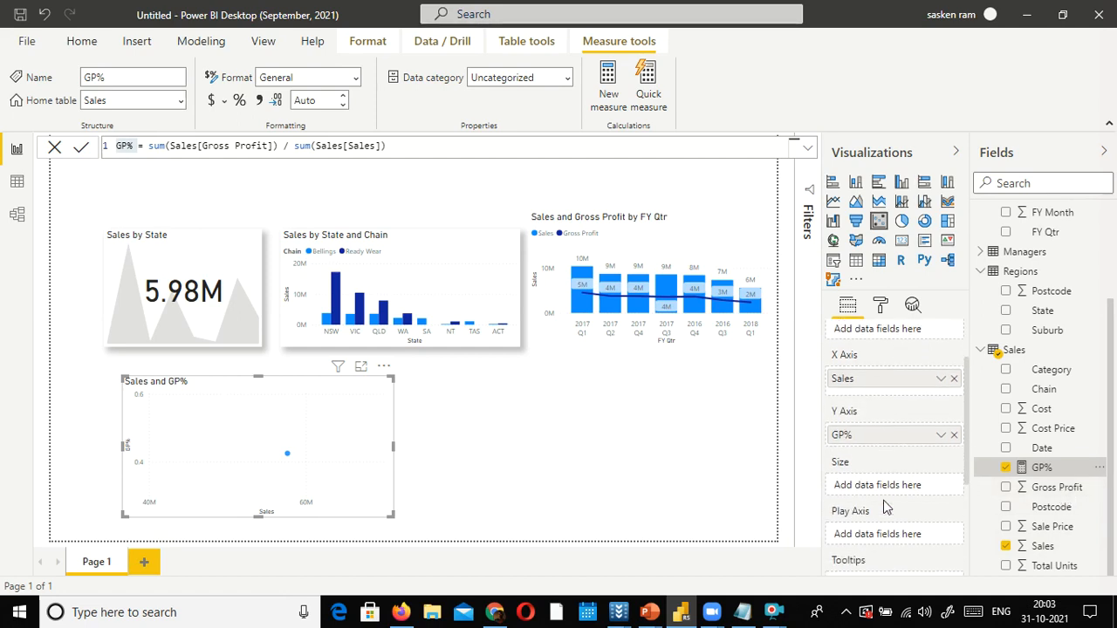
scroll(884, 525, down, 2)
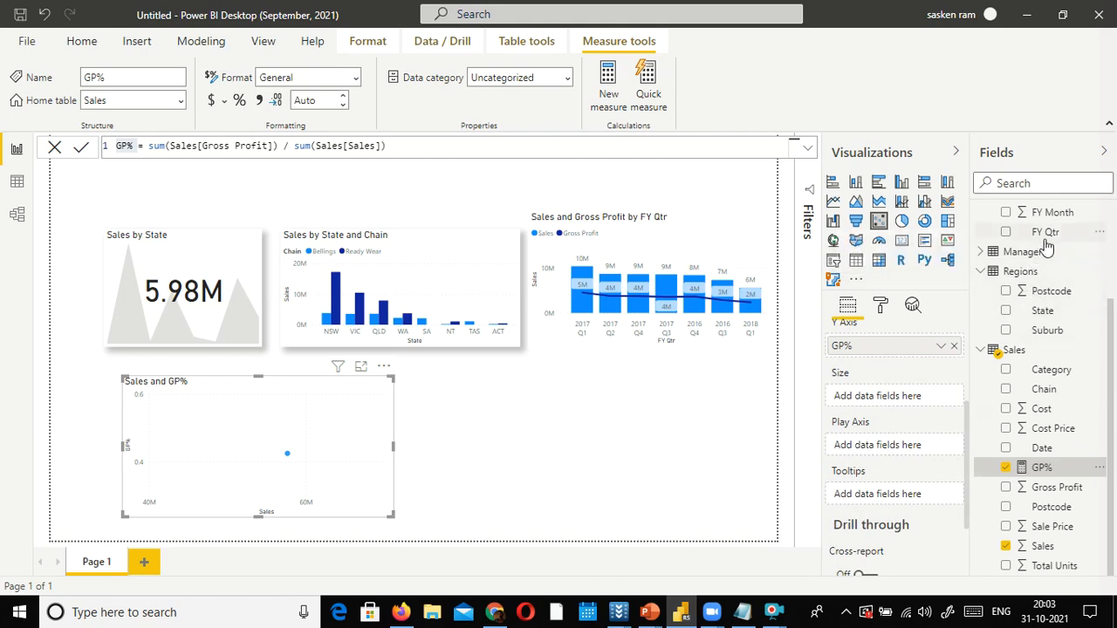
drag(1046, 245, 894, 450)
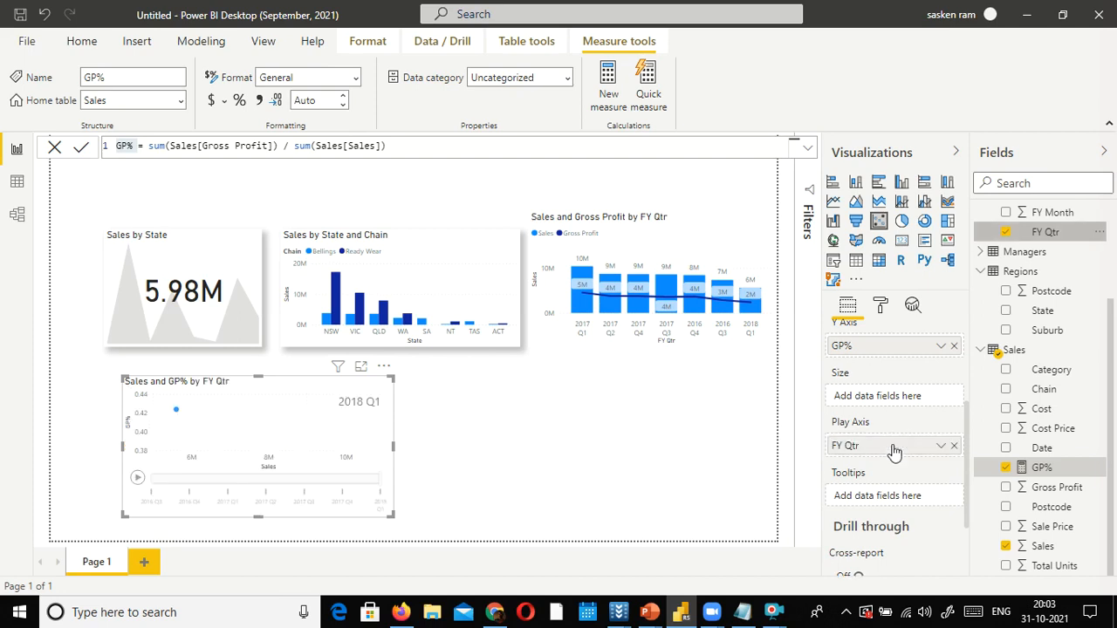
- Use Gross Profit from the Sales table as the bubble size field of the scatter chart
click(881, 307)
click(828, 305)
click(847, 305)
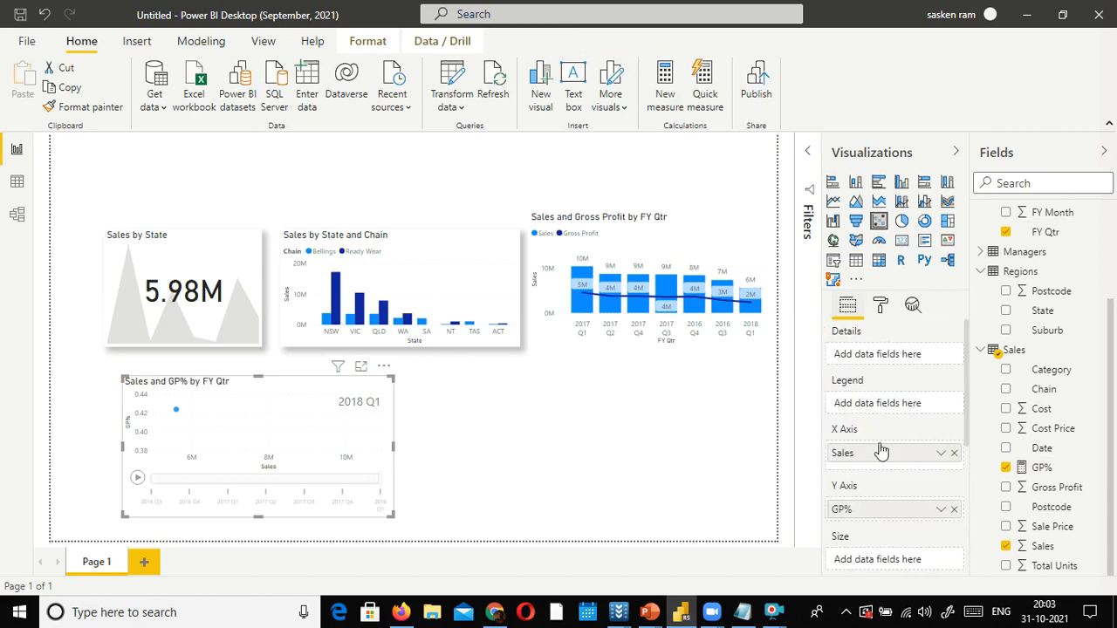
scroll(881, 453, down, 3)
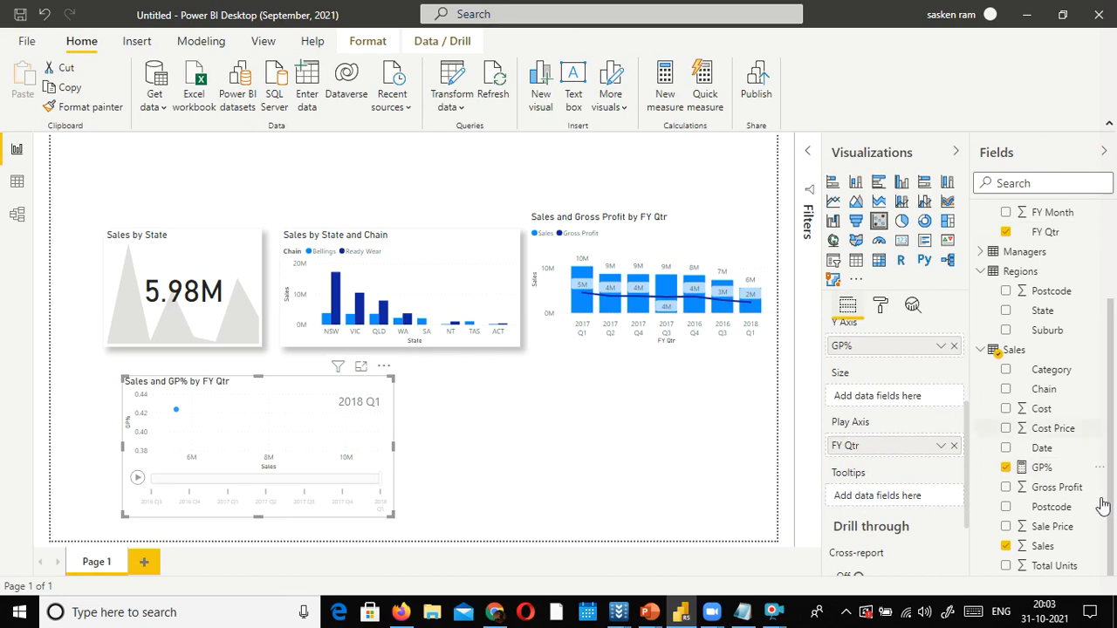
drag(1056, 486, 894, 400)
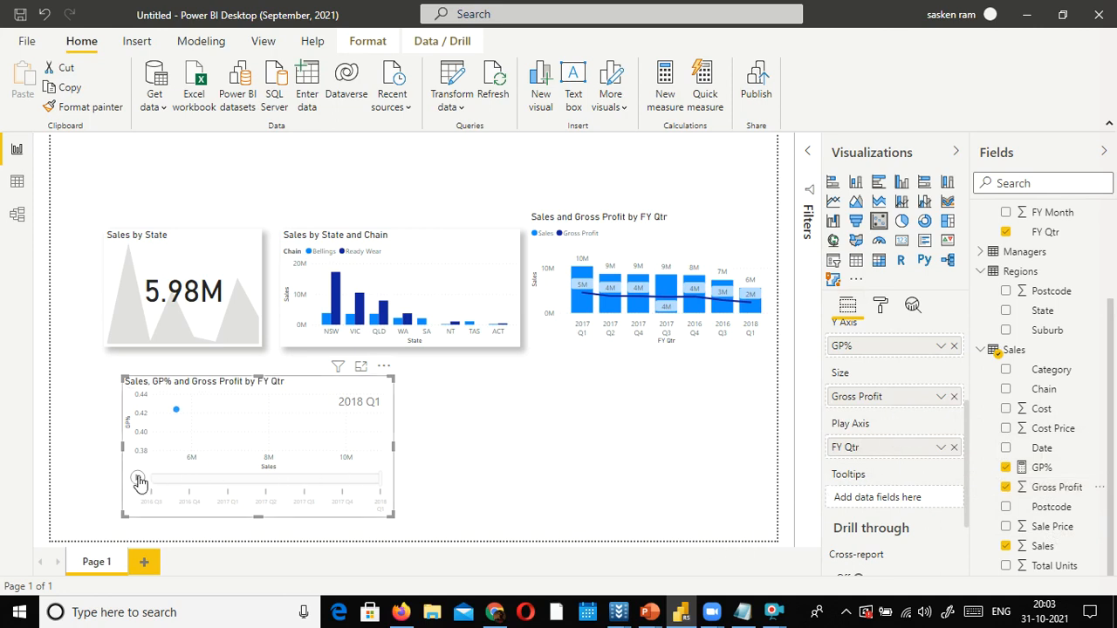
- Set the scatter chart's marker size to 27 in its shape formatting
click(879, 307)
scroll(896, 494, down, 1)
scroll(896, 494, down, 1)
click(878, 405)
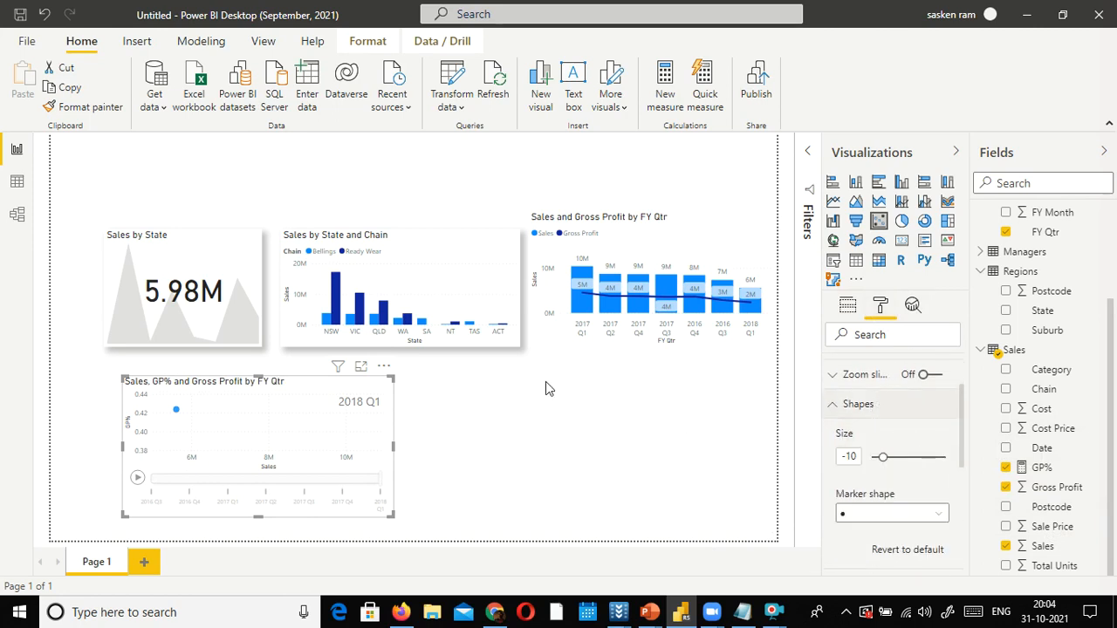
click(877, 517)
click(878, 520)
scroll(908, 489, down, 2)
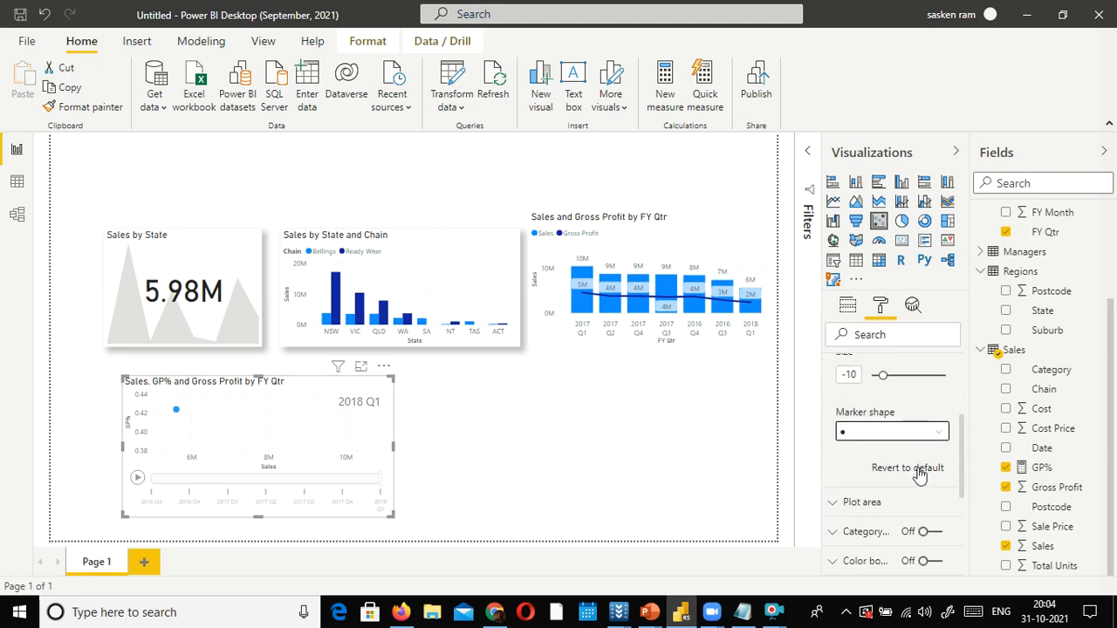
scroll(885, 419, up, 2)
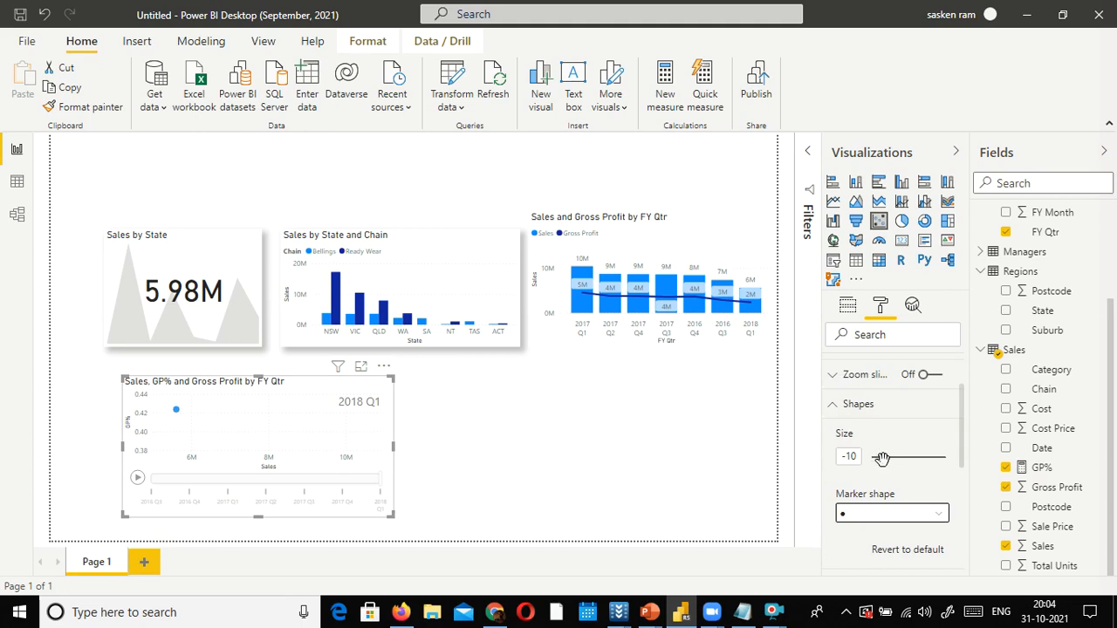
drag(884, 458, 903, 457)
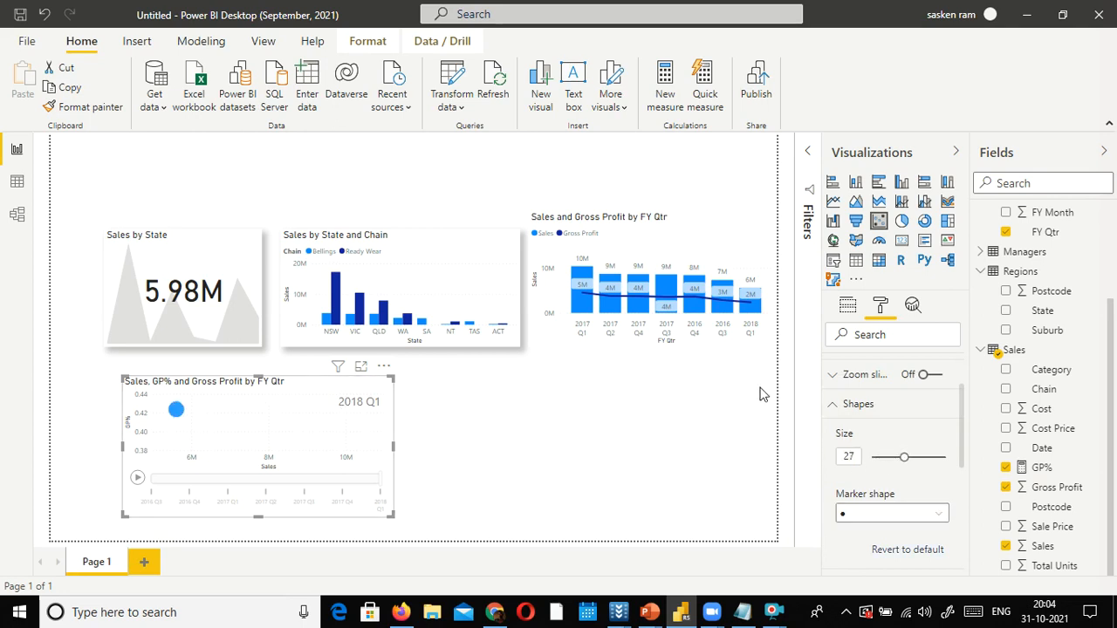
- Add Category from the Sales table as the scatter chart's legend and enlarge the chart in width and down to the page's lower edge
click(847, 307)
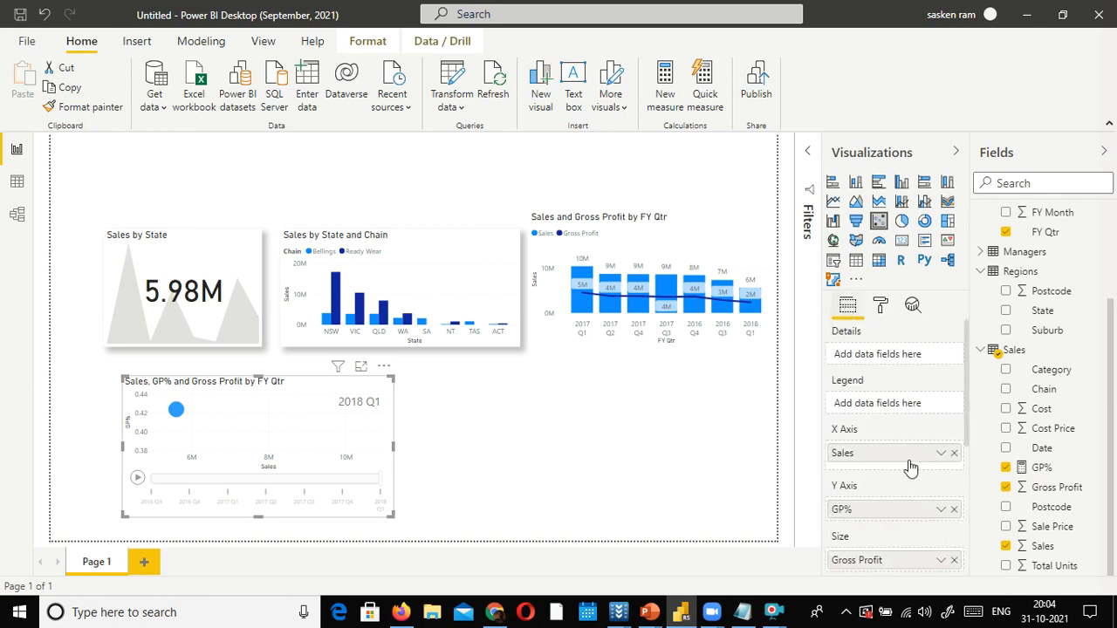
drag(1017, 370, 850, 407)
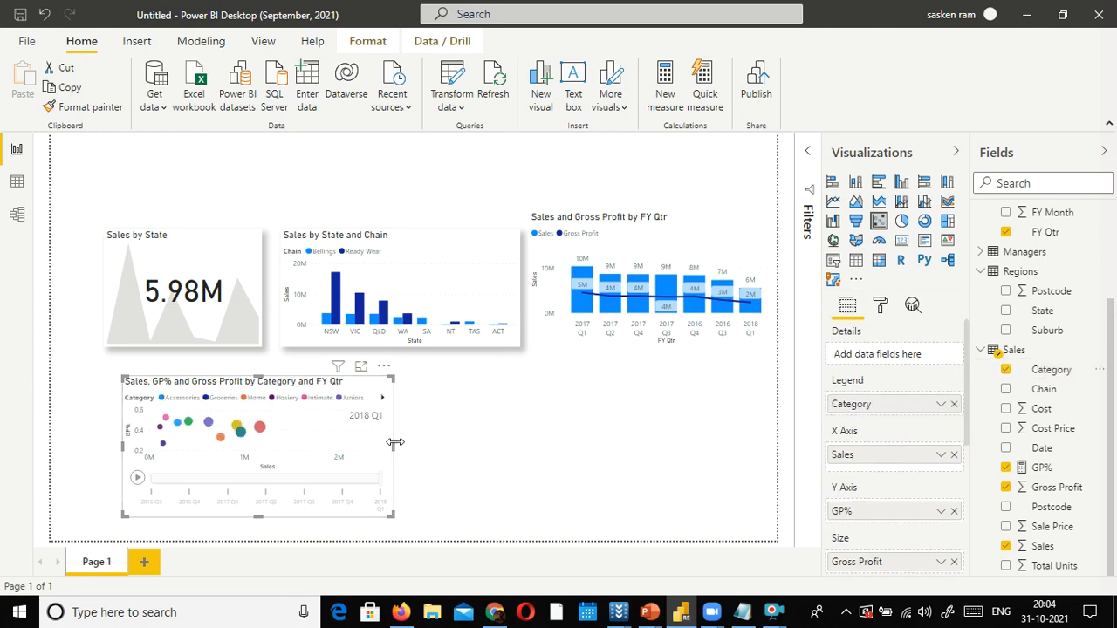
drag(393, 444, 442, 446)
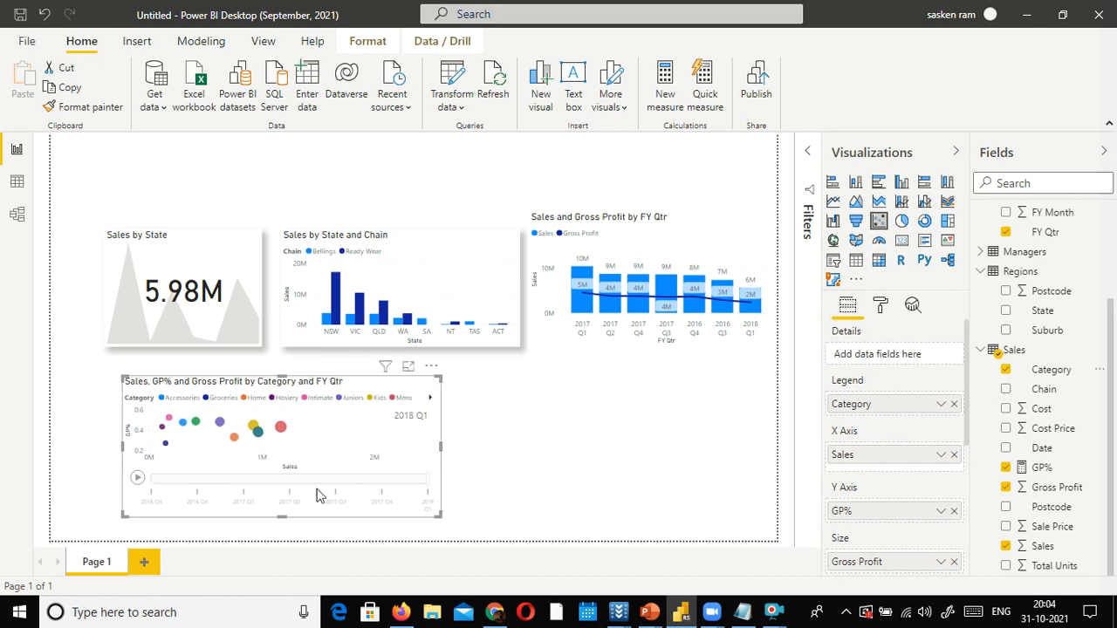
drag(288, 521, 277, 539)
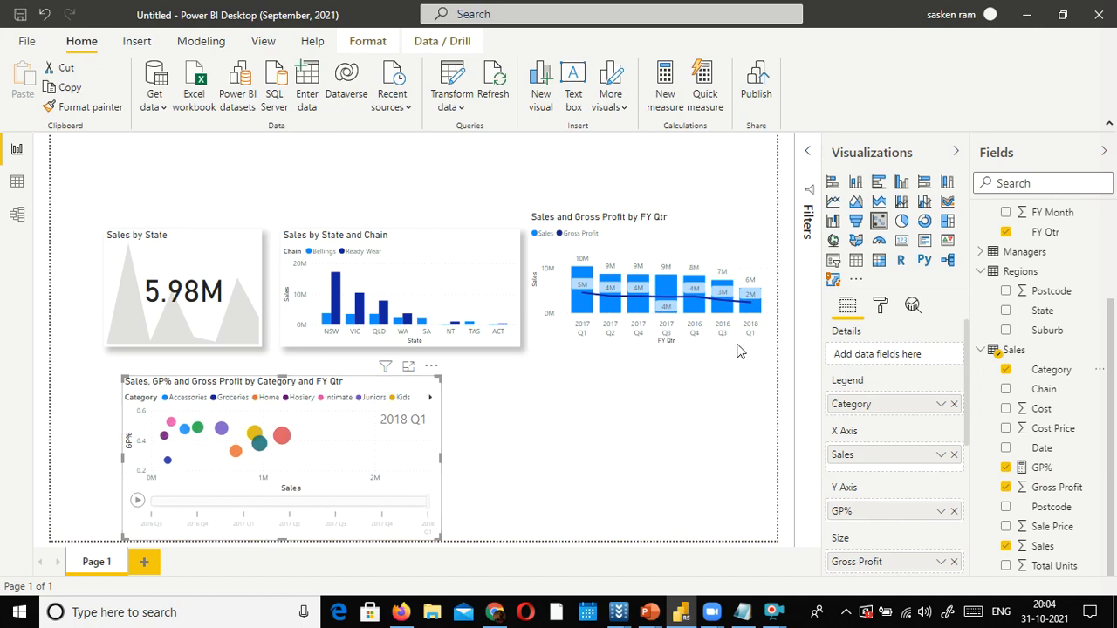
- Increase the scatter chart's marker size to 66 in its shape formatting
click(882, 306)
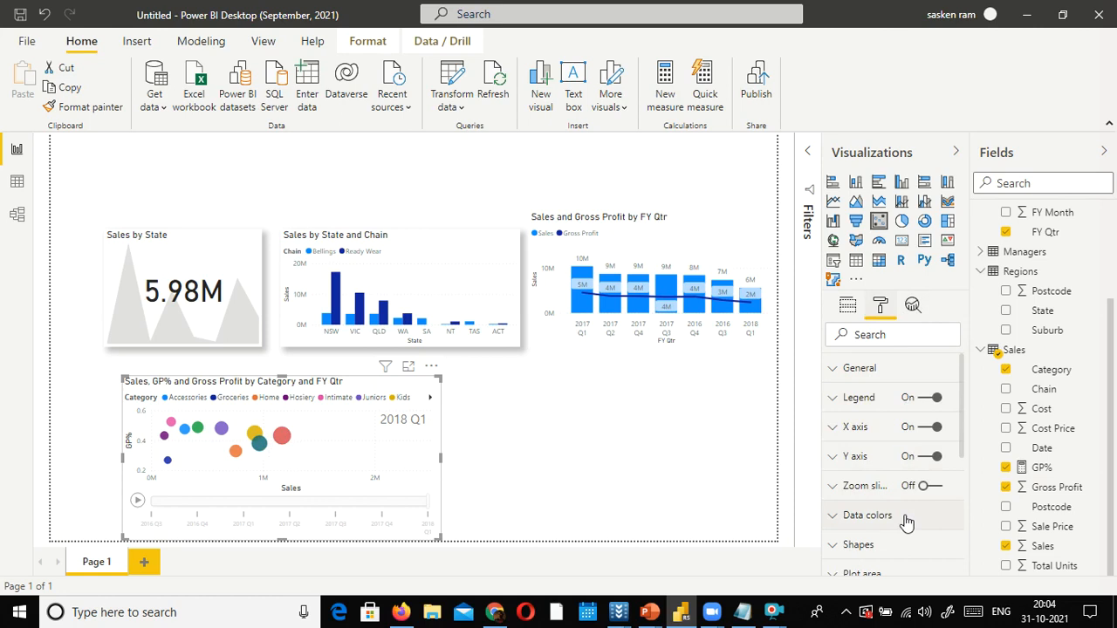
scroll(925, 452, down, 1)
click(909, 467)
scroll(909, 470, down, 2)
drag(904, 434, 918, 435)
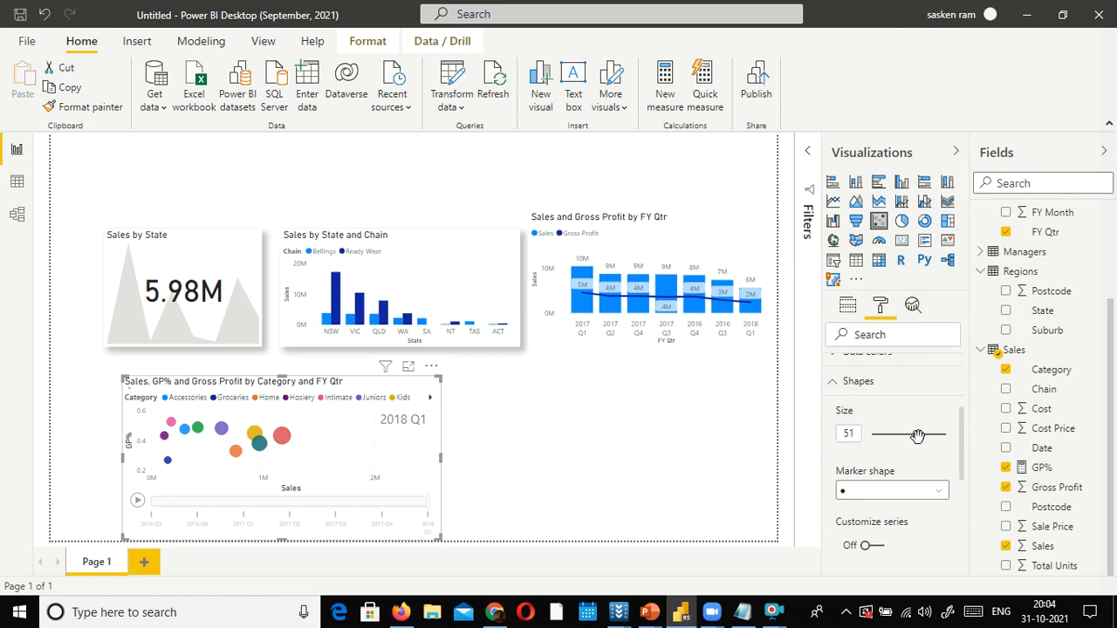
drag(917, 435, 926, 434)
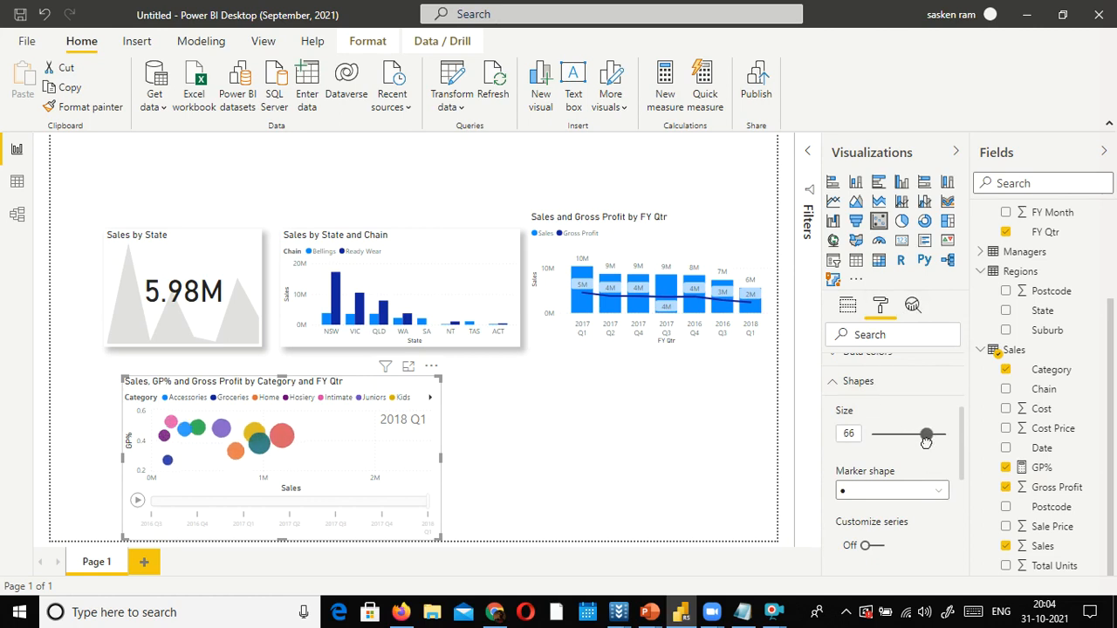
- Play the scatter chart's quarterly animation, pausing and replaying it to examine how the category bubbles move
click(138, 502)
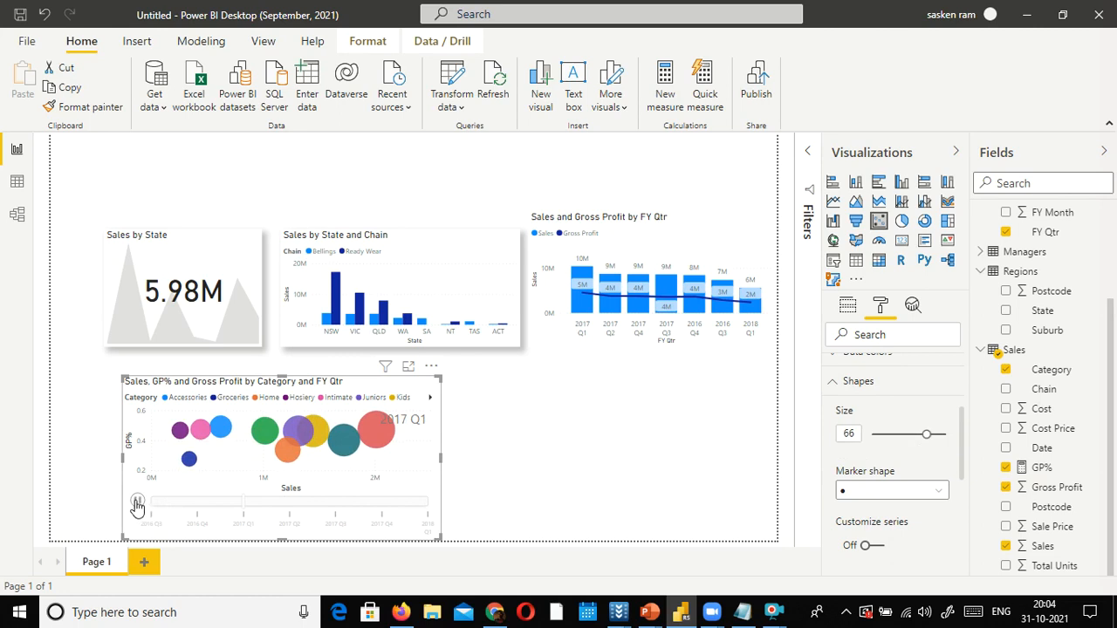
click(137, 502)
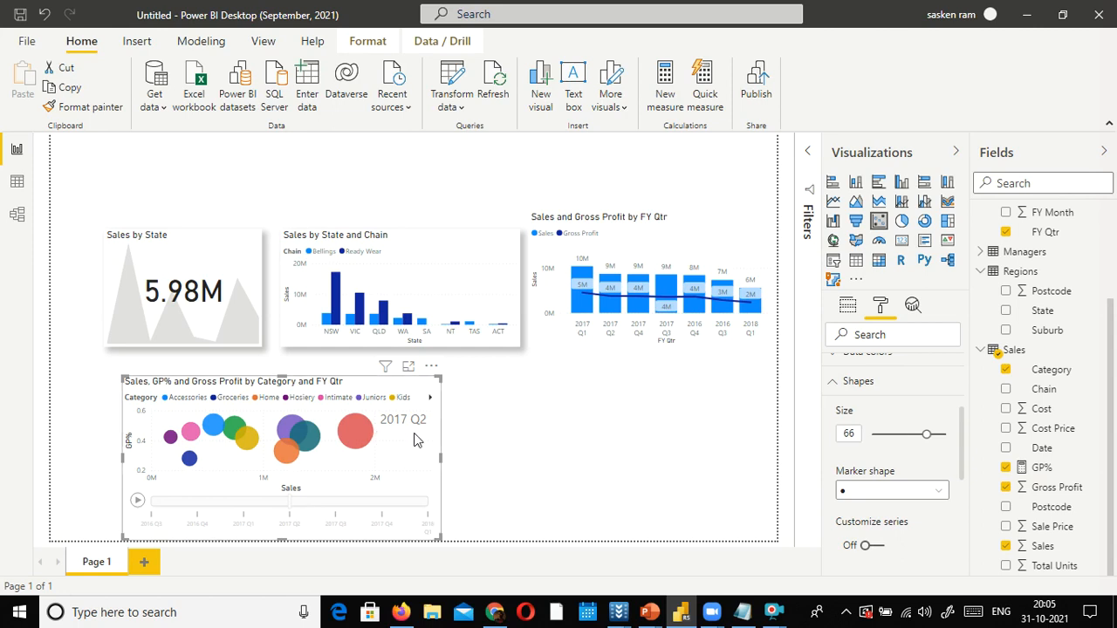
click(138, 508)
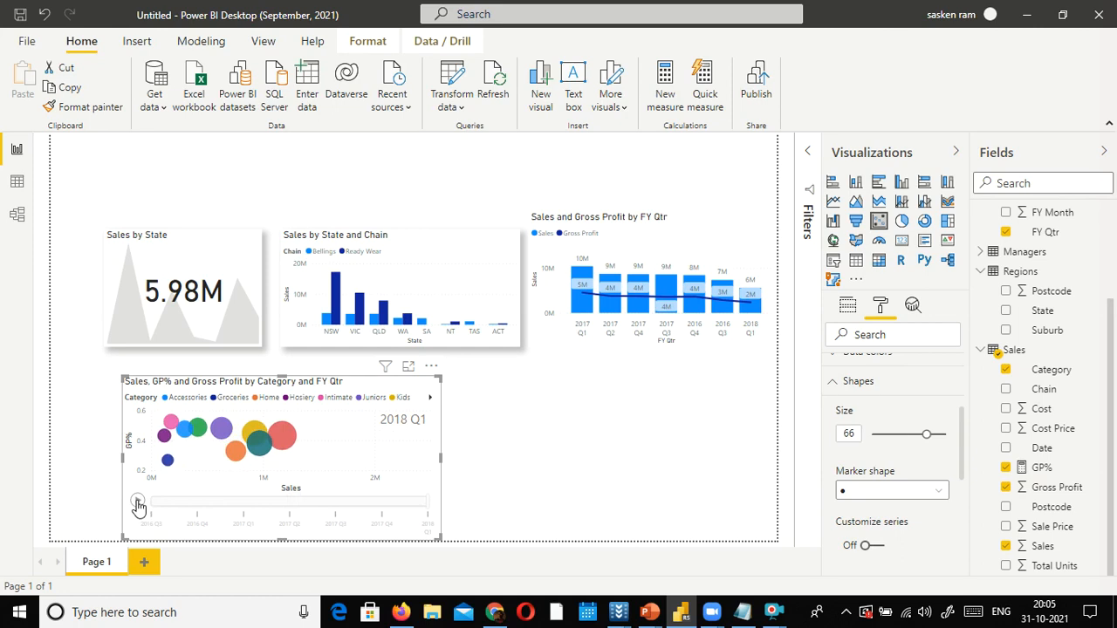
click(138, 504)
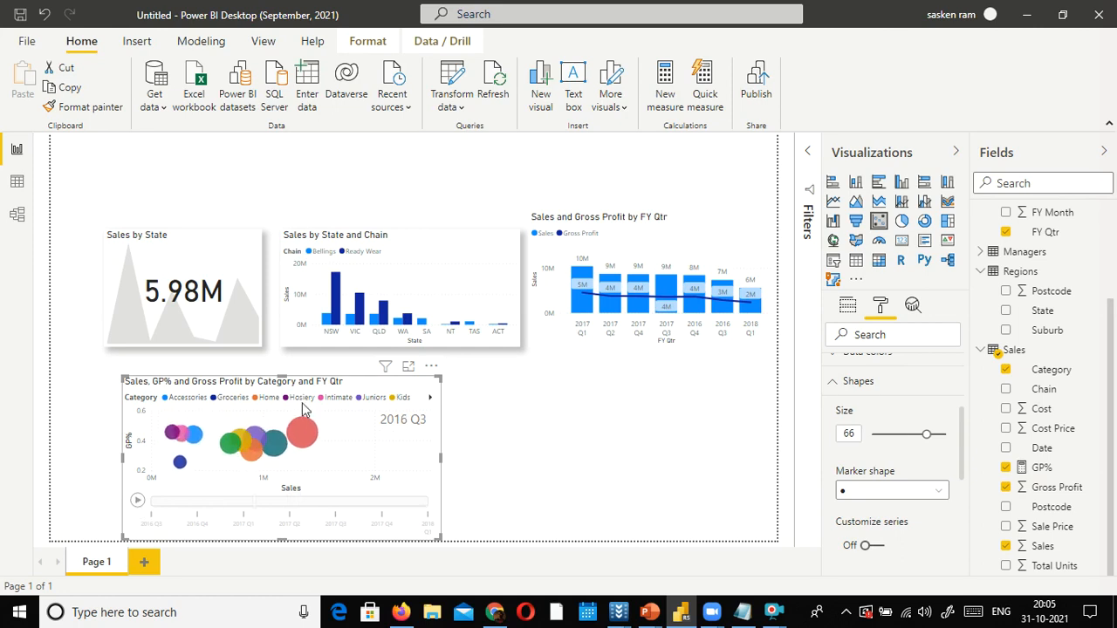
- Move the scatter chart beneath the Sales and Gross Profit by FY Qtr combo chart and deselect it
click(705, 384)
drag(705, 383, 698, 378)
click(322, 440)
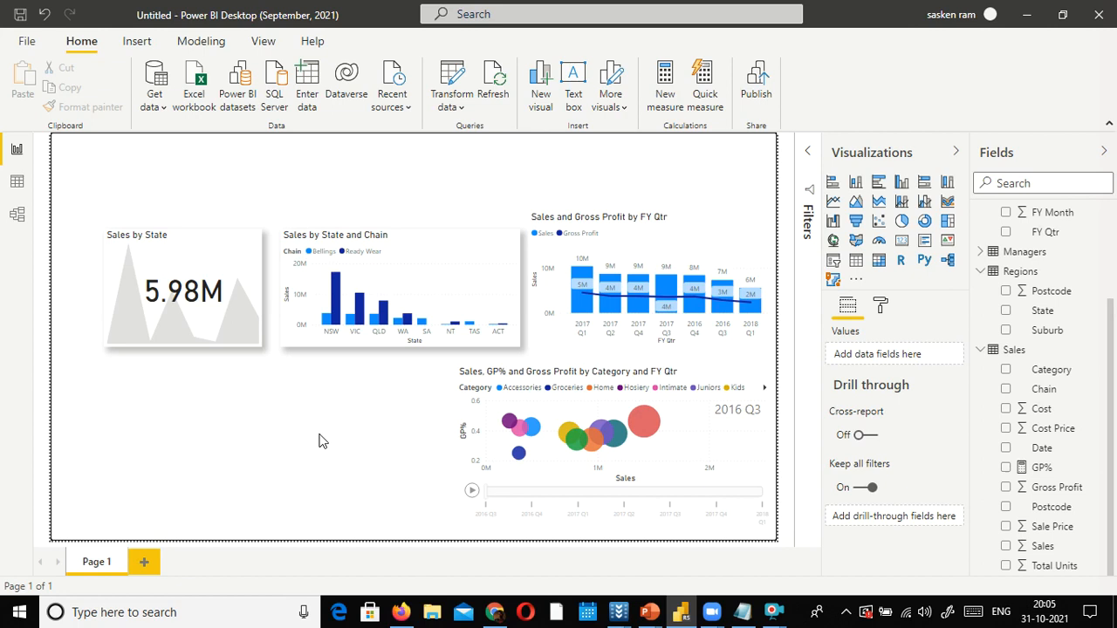
- Review the table relationships in the model view and the Sales table's data, and return to the report page
click(17, 214)
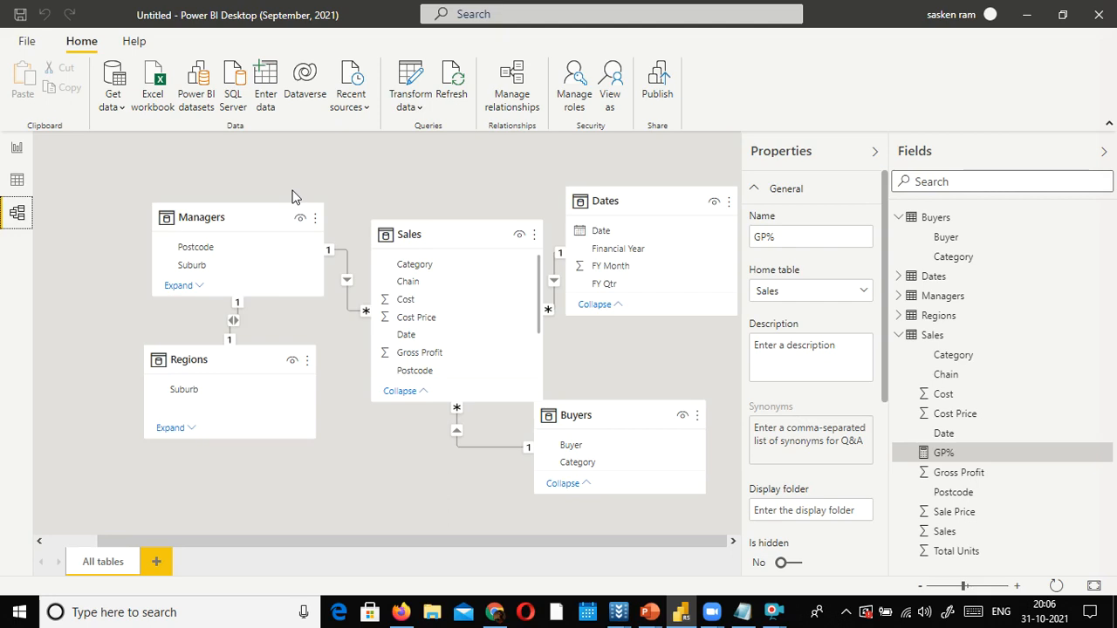
click(1062, 15)
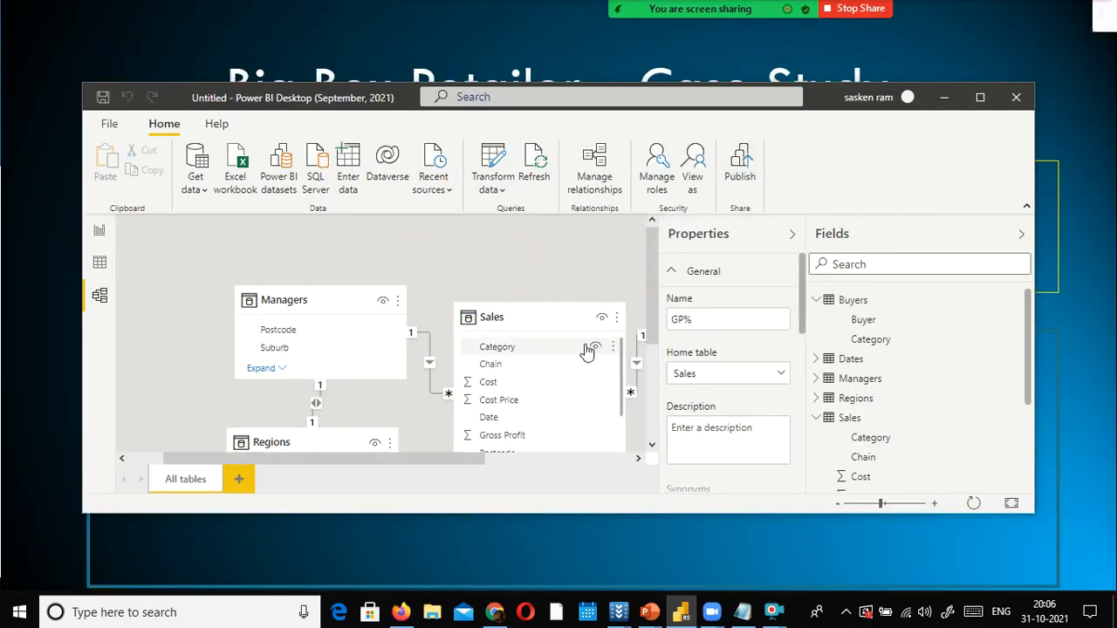
click(99, 262)
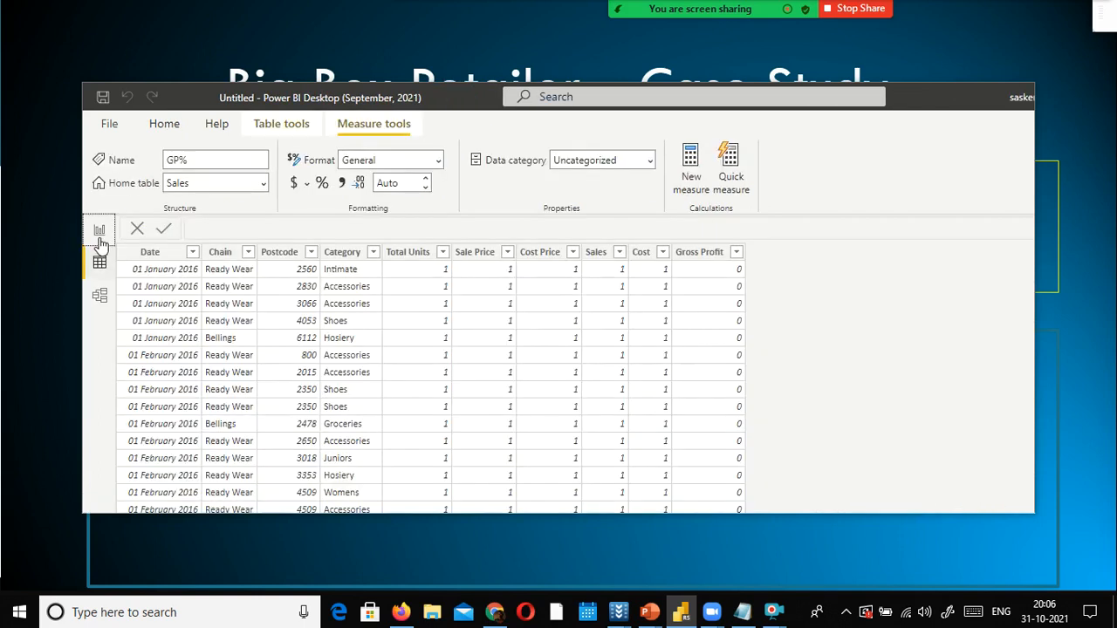
click(100, 232)
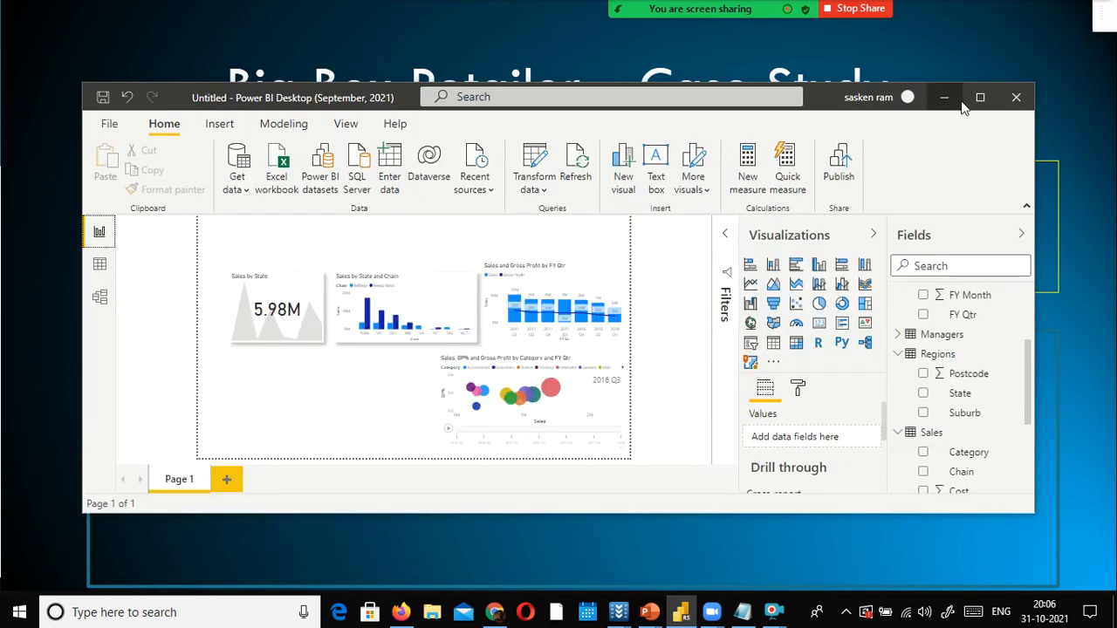
click(979, 97)
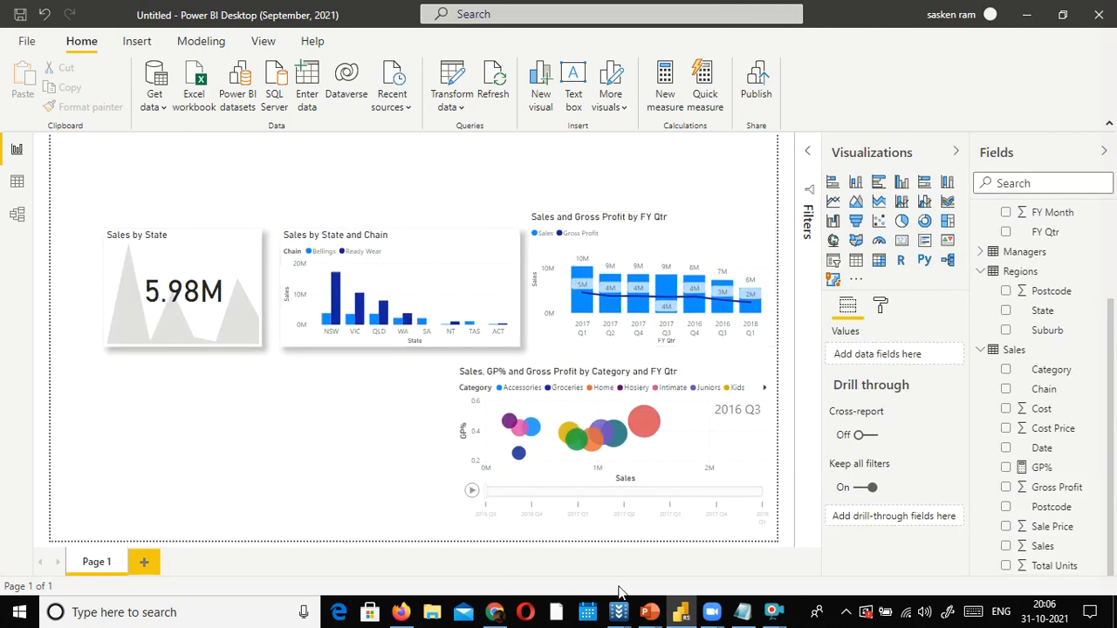
- Switch to the Zoom meeting and mute all current and new participants, still allowing them to unmute themselves
mouse_move(625, 616)
mouse_move(714, 616)
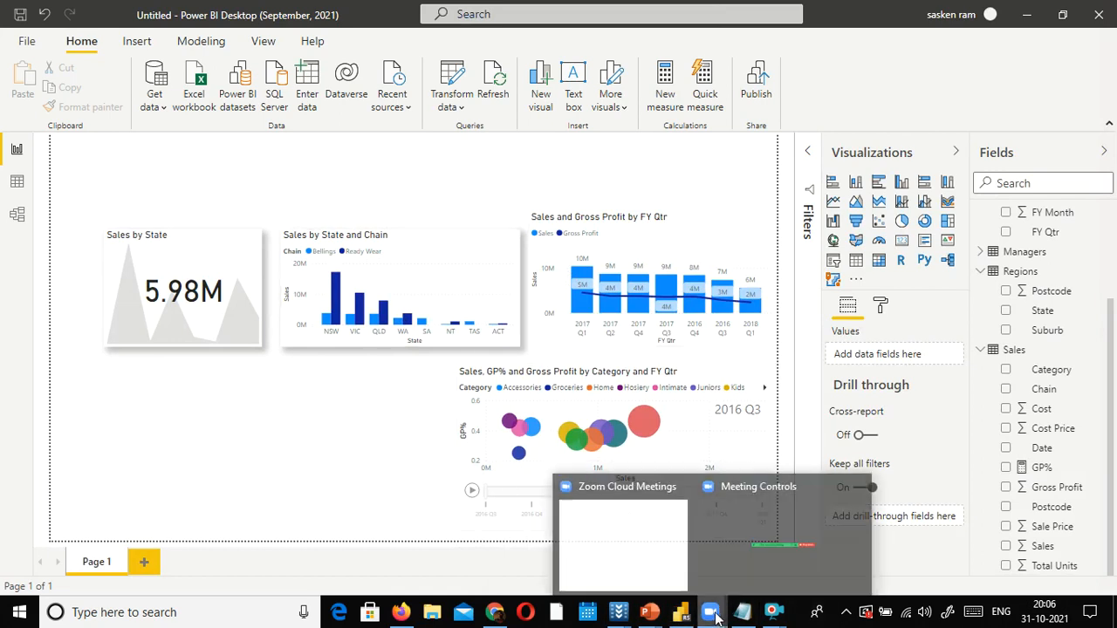
click(664, 539)
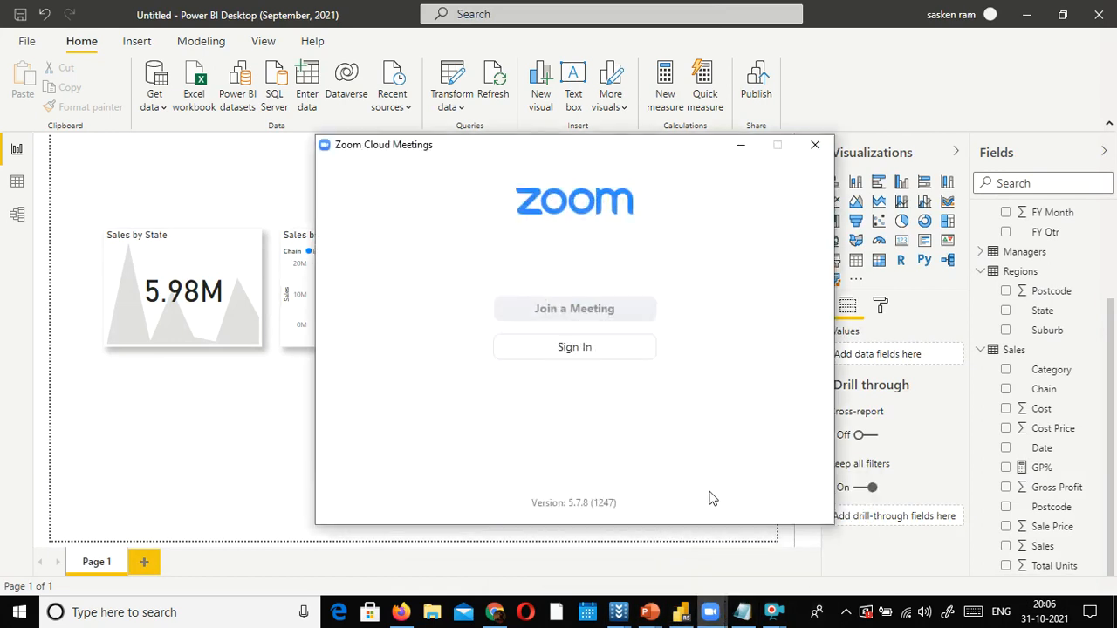
click(843, 615)
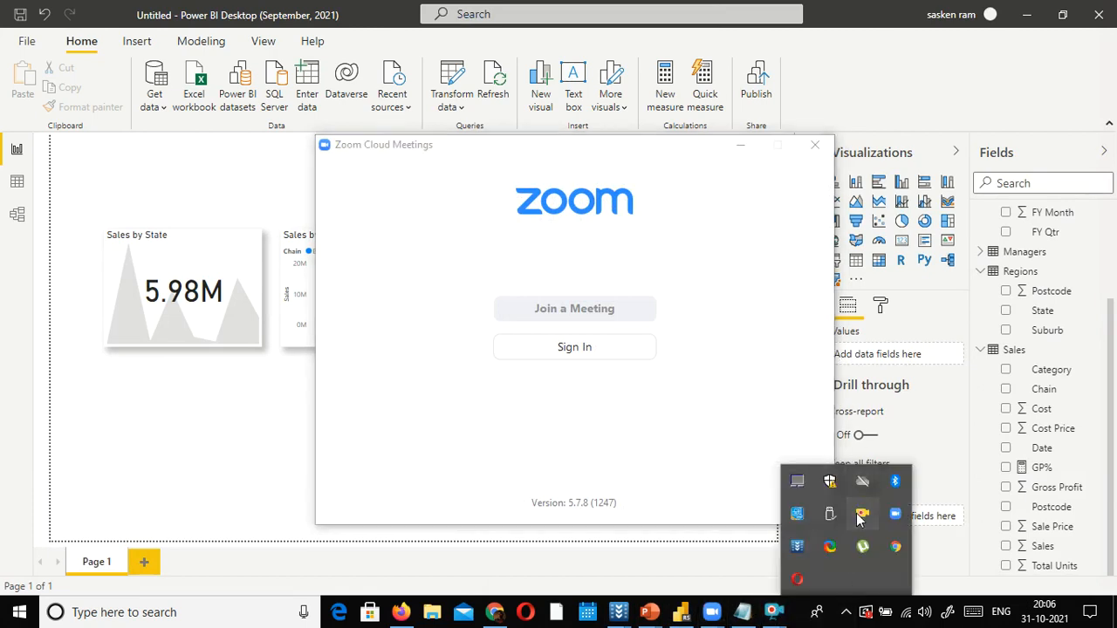
key(alt+Tab)
key(Tab)
key(Tab)
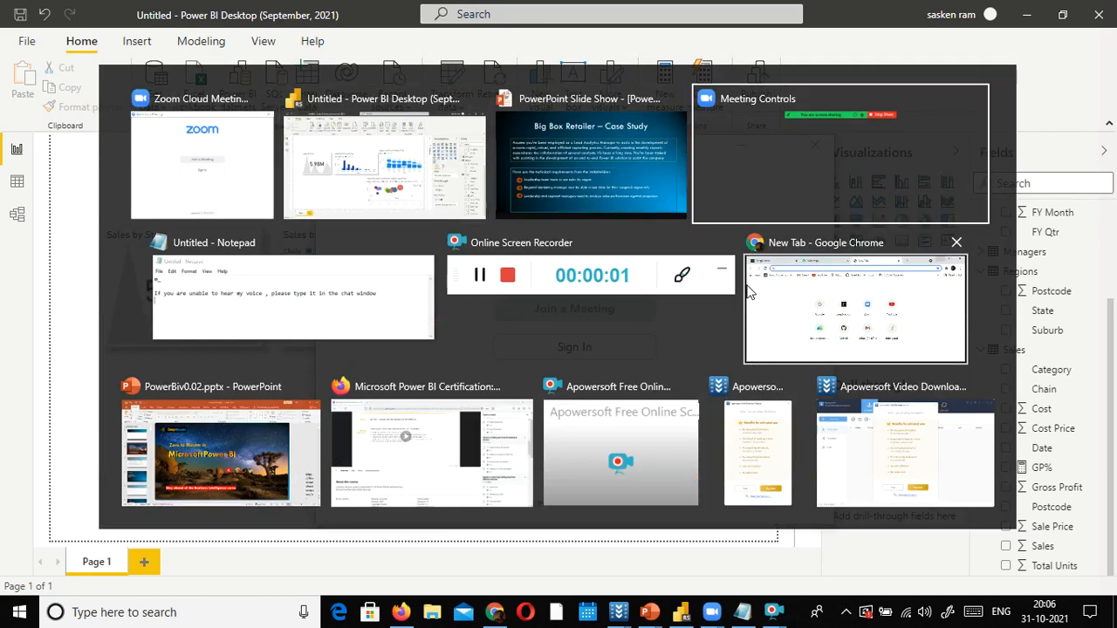
mouse_move(643, 12)
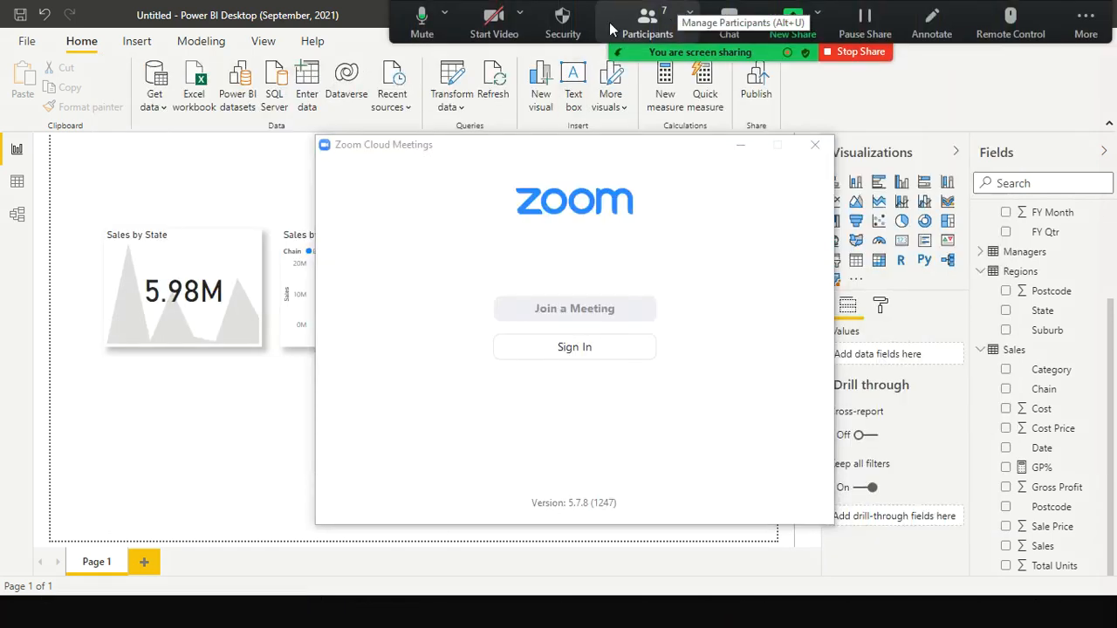
click(611, 28)
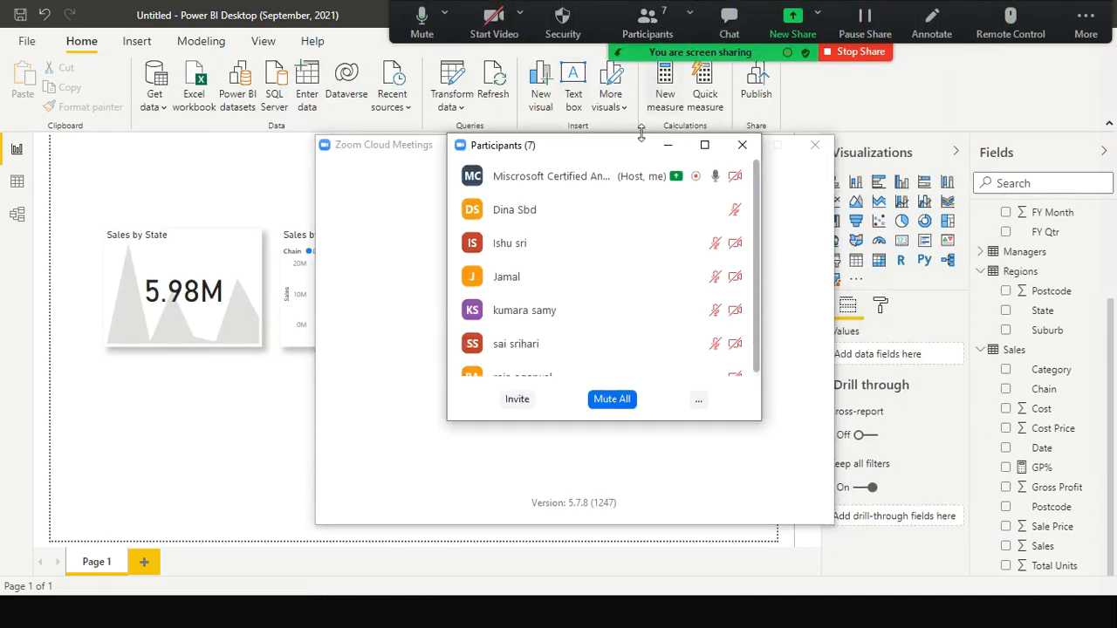
click(619, 399)
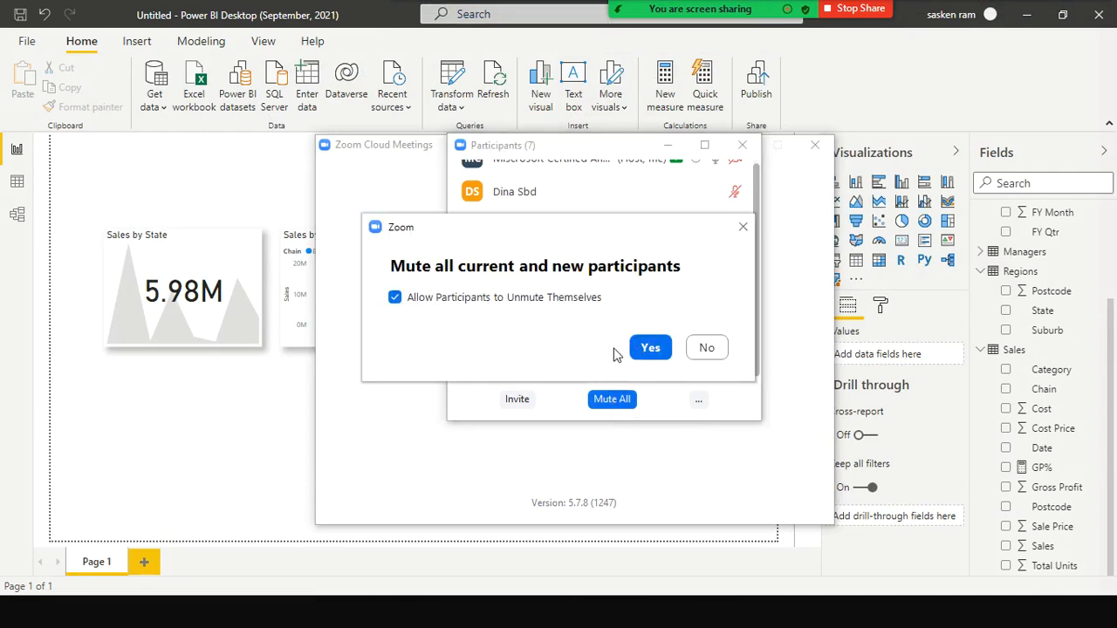
click(656, 352)
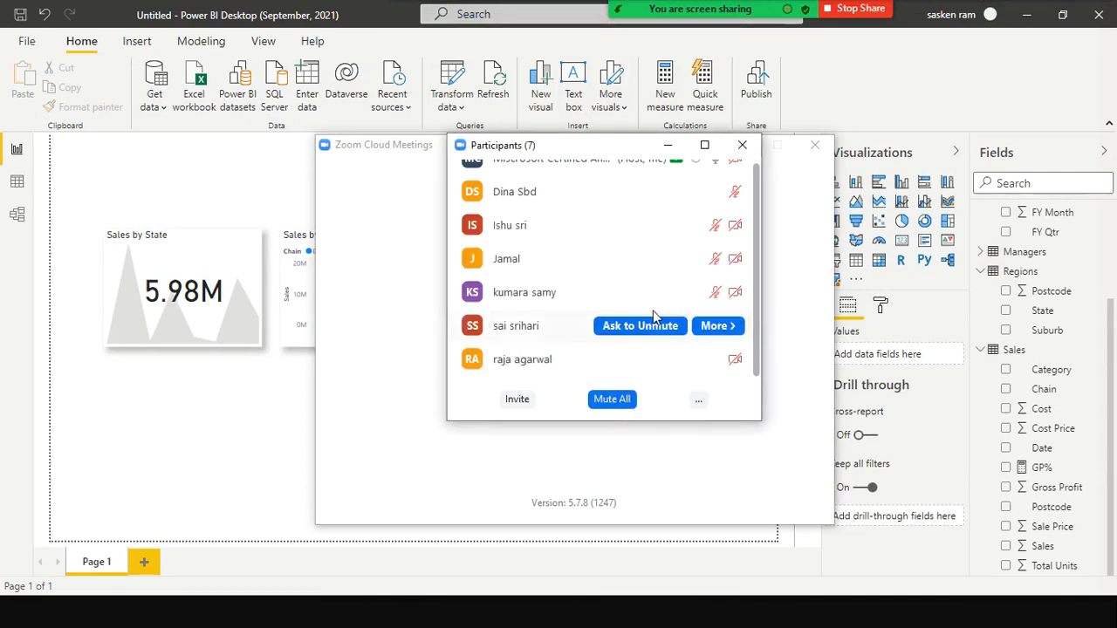
- Check the meeting's participant list, close it and minimize the Zoom Cloud Meetings window
scroll(647, 266, up, 1)
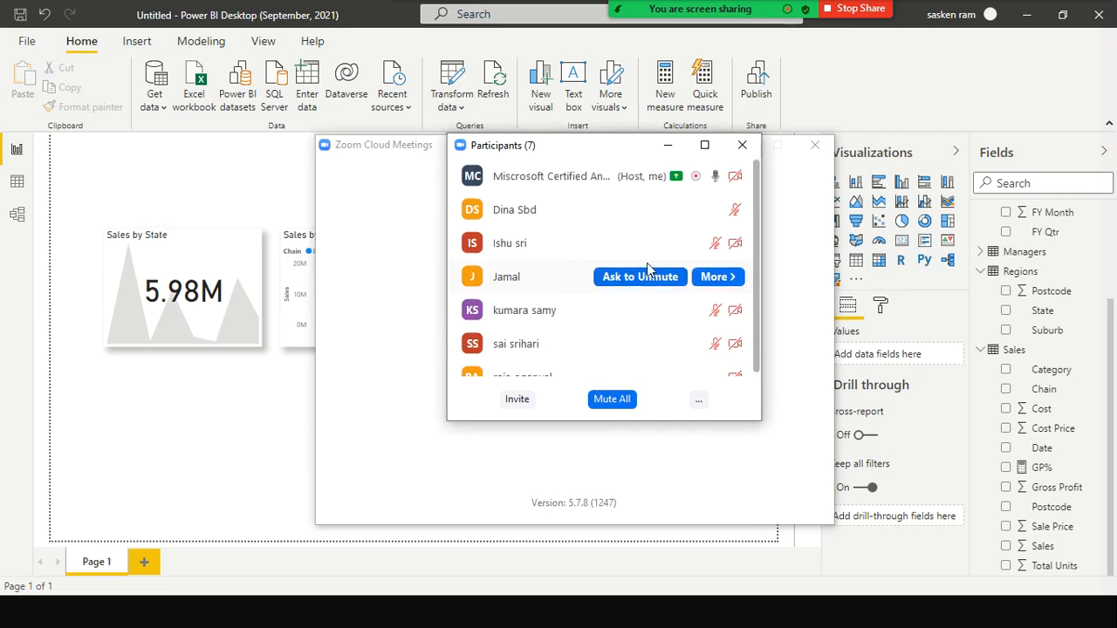
scroll(646, 263, down, 1)
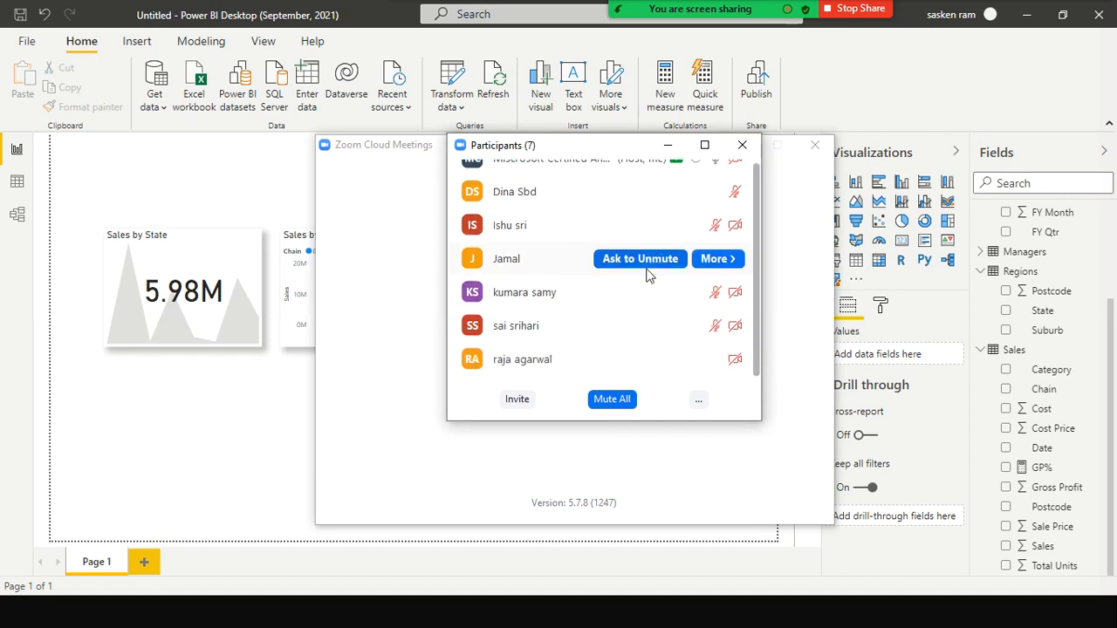
scroll(647, 274, up, 1)
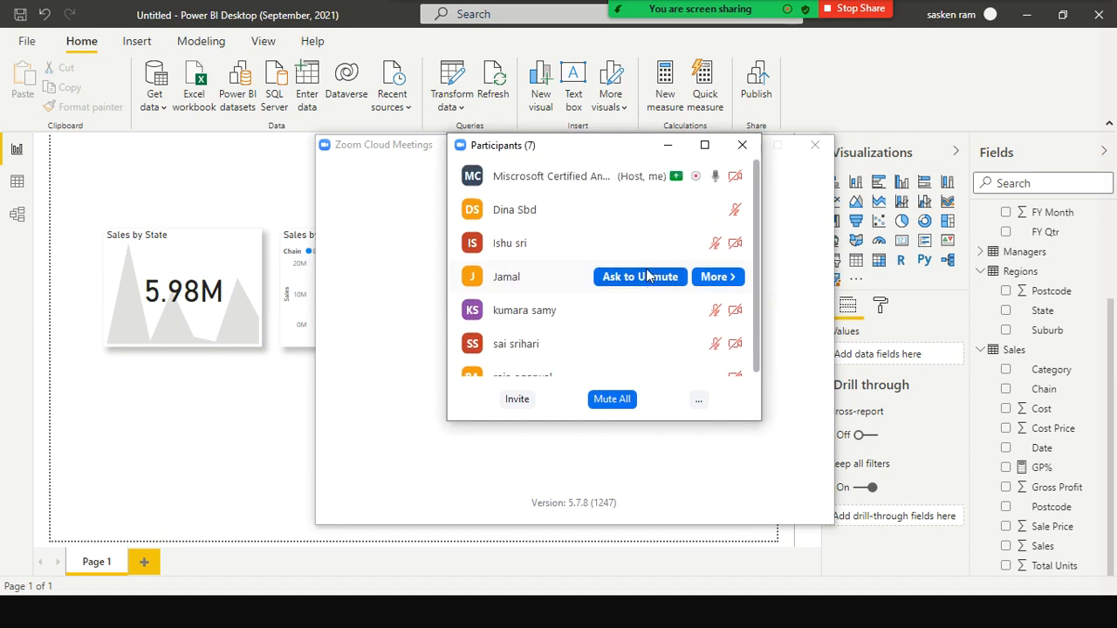
scroll(647, 276, down, 1)
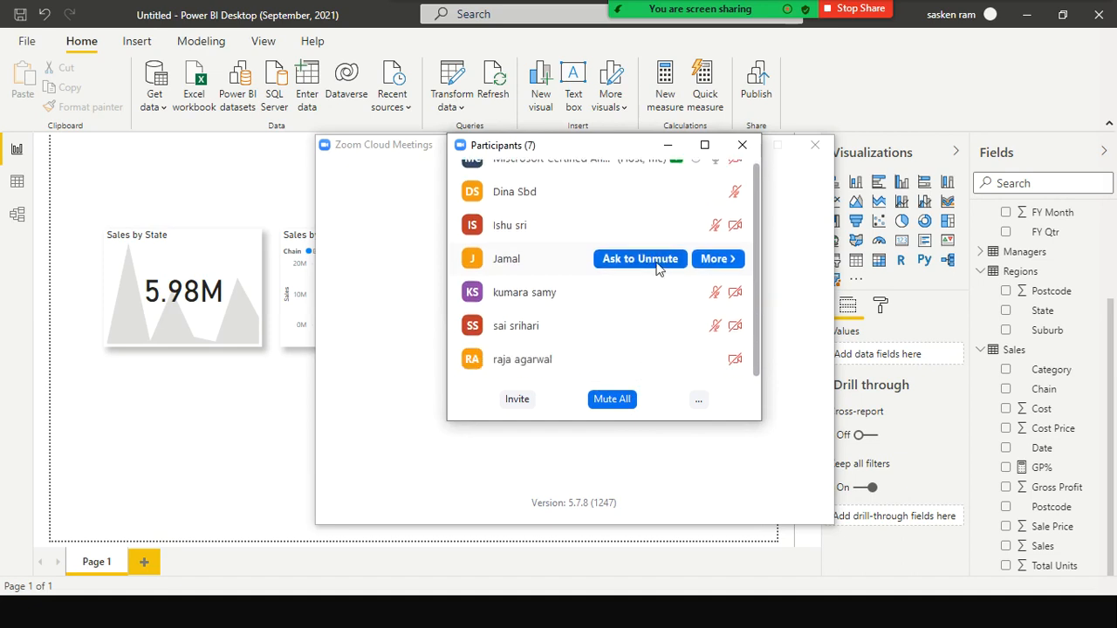
click(743, 148)
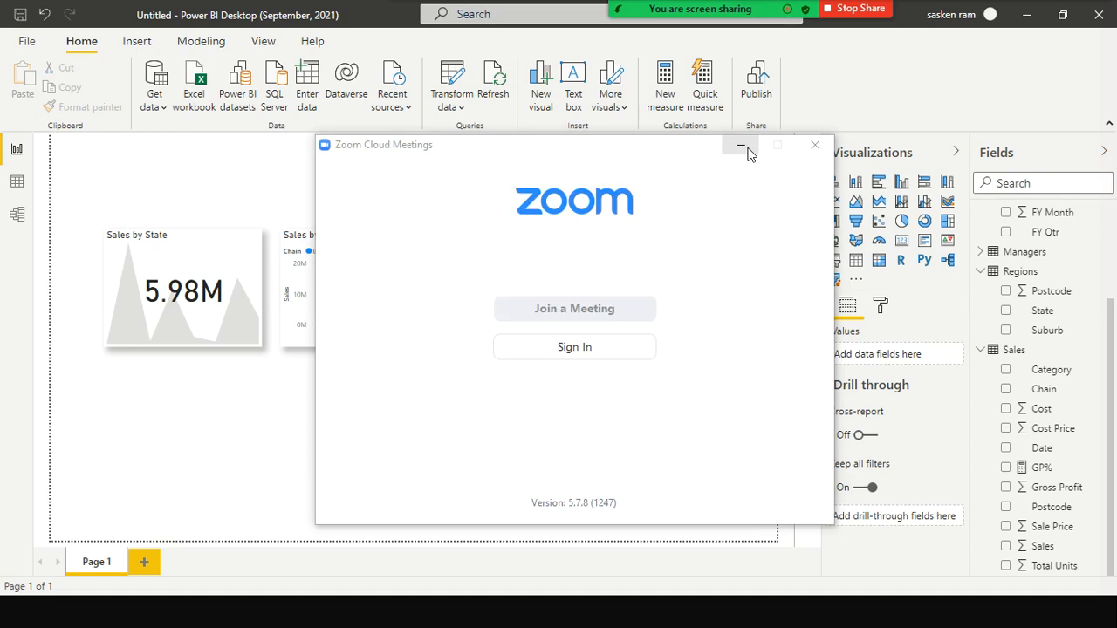
click(742, 149)
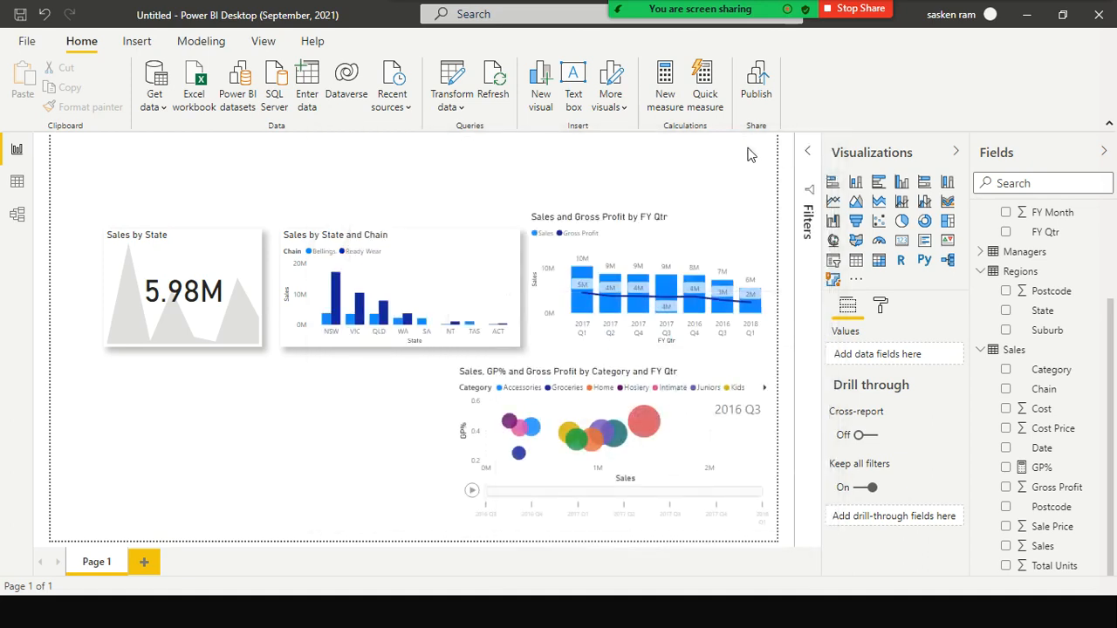
- Switch to the Big Box Retailer case study slide show in PowerPoint and end the show
mouse_move(751, 45)
key(alt+Tab)
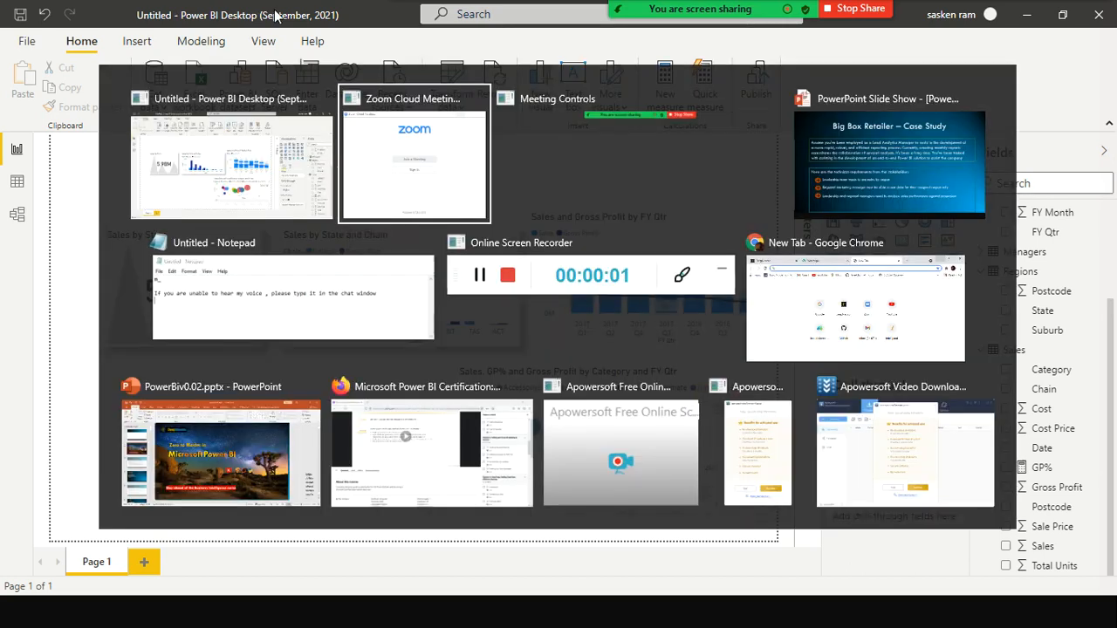
key(alt+Tab)
key(alt+Tab)
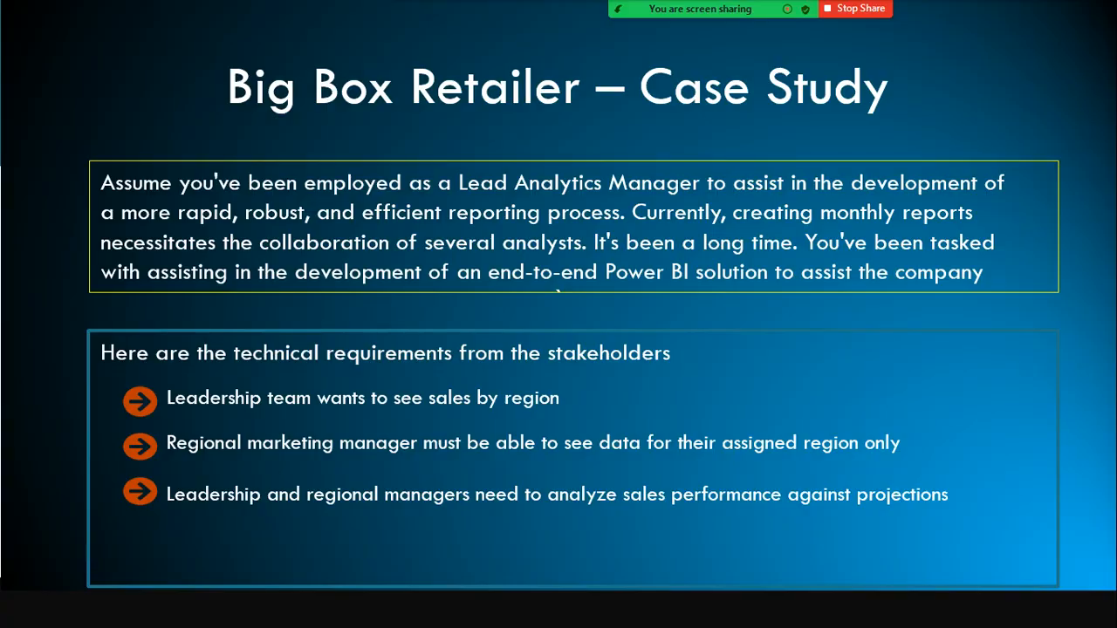
key(Escape)
- Switch to Chrome, maximize the DeepNeuron site and examine the Power BI courses in its Business Intelligence course list
click(494, 612)
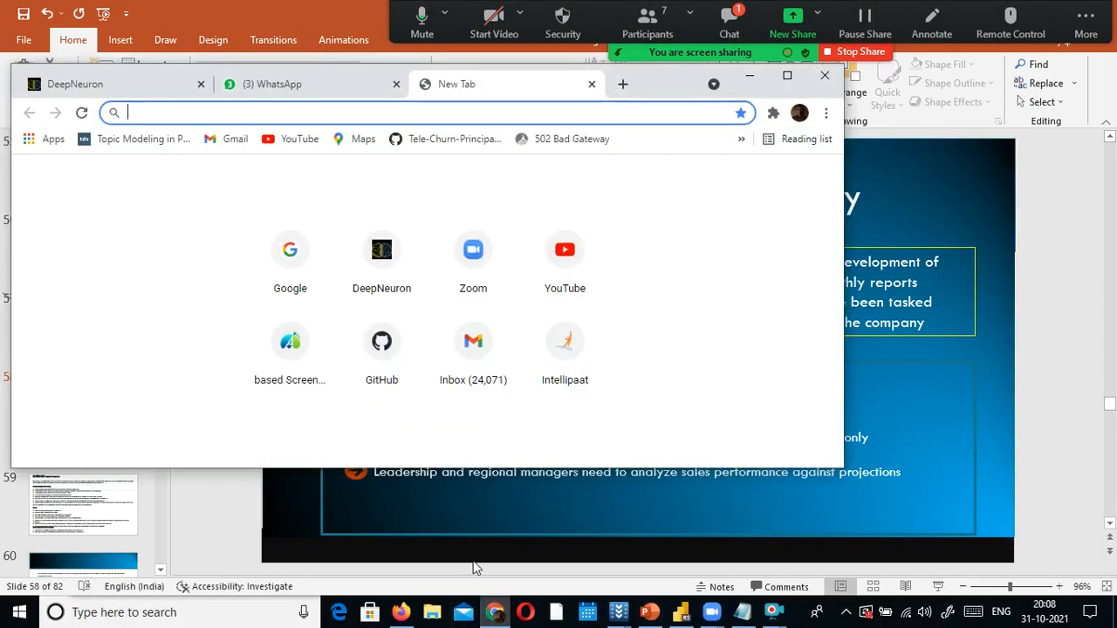
click(150, 84)
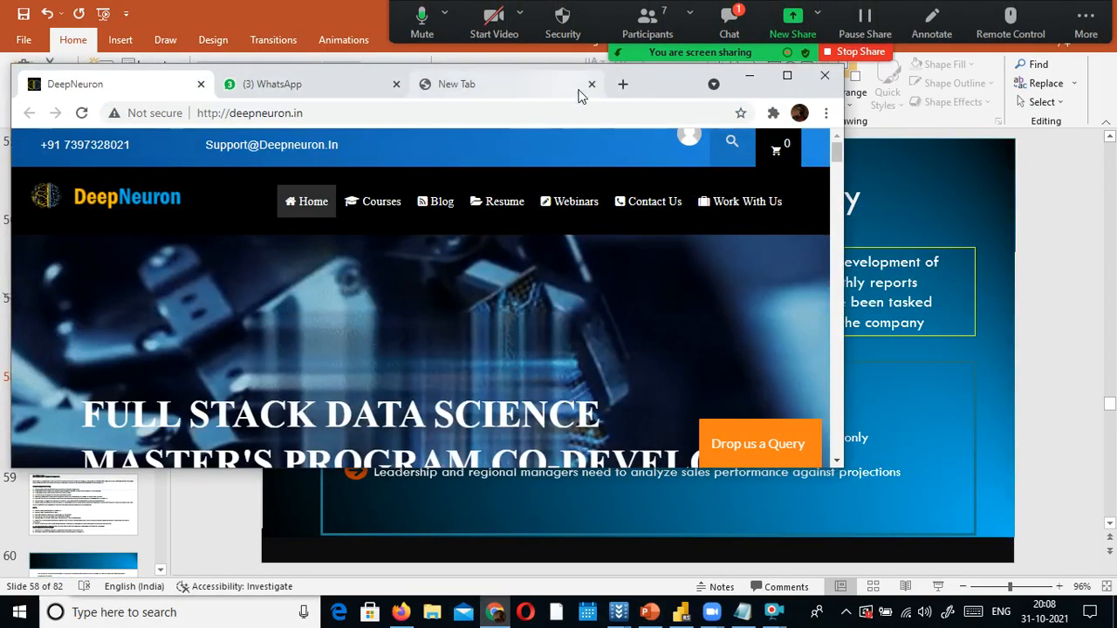
click(786, 75)
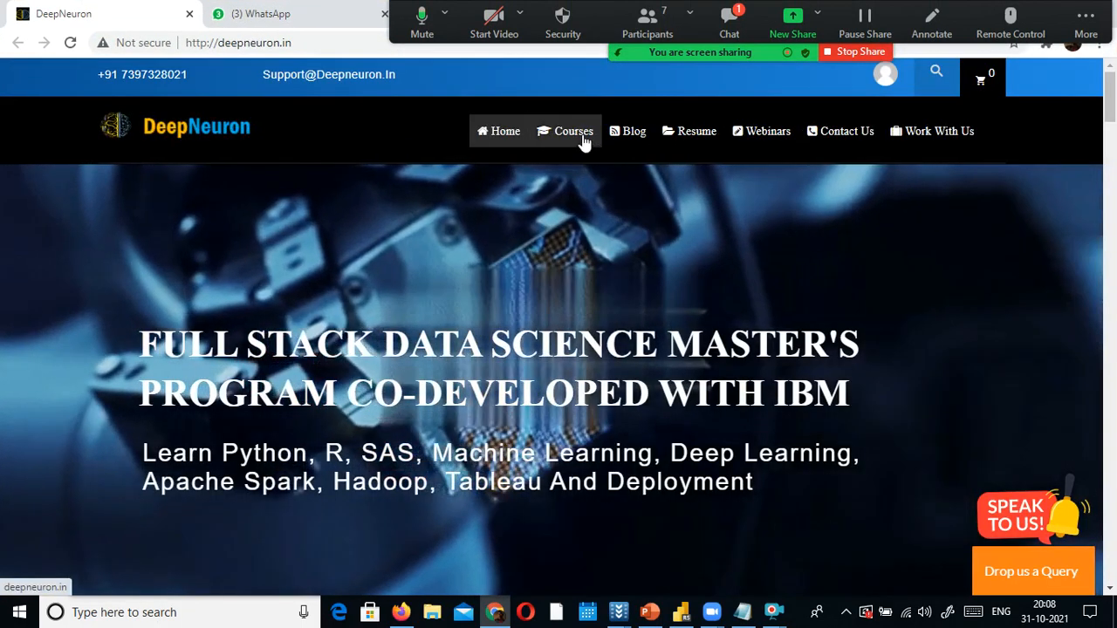
mouse_move(573, 144)
mouse_move(569, 166)
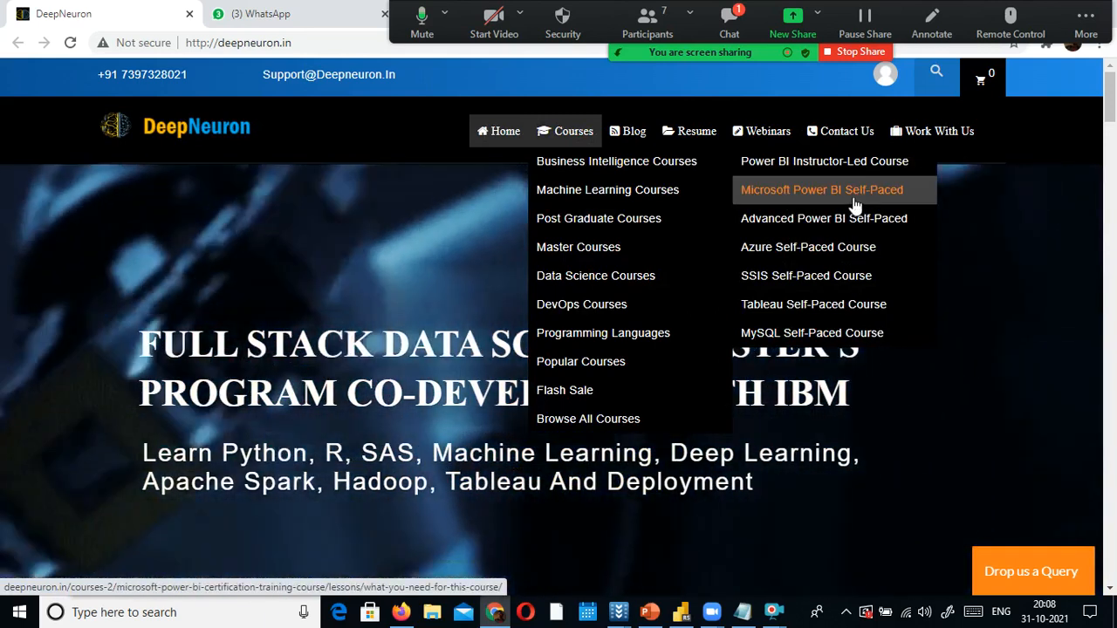
- Read the latest messages in the Zoom meeting chat and close the chat window
click(729, 22)
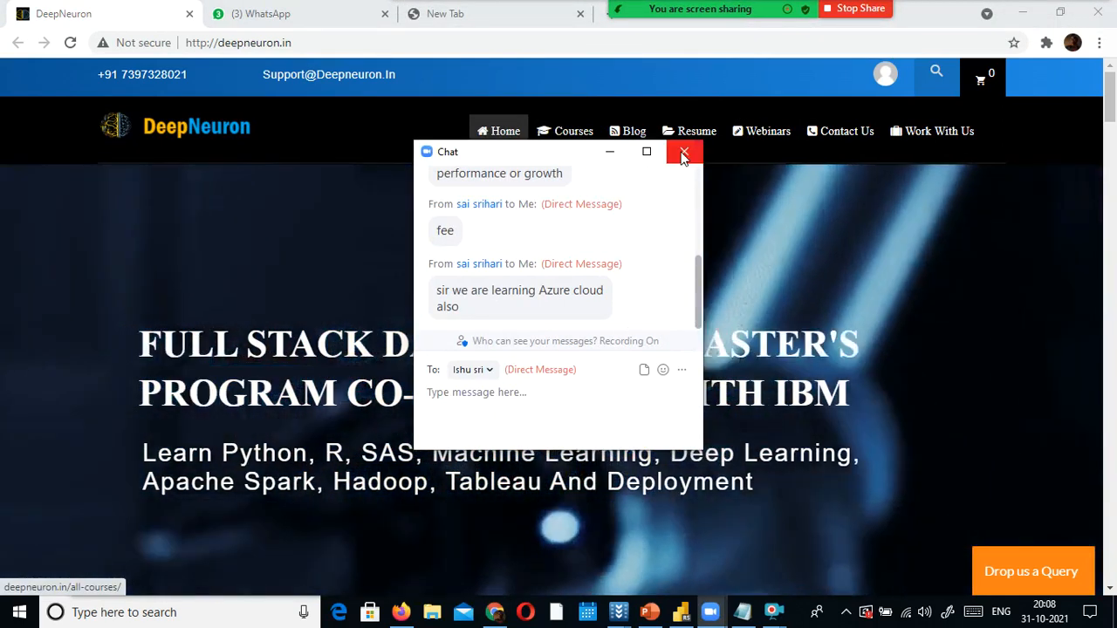
click(684, 152)
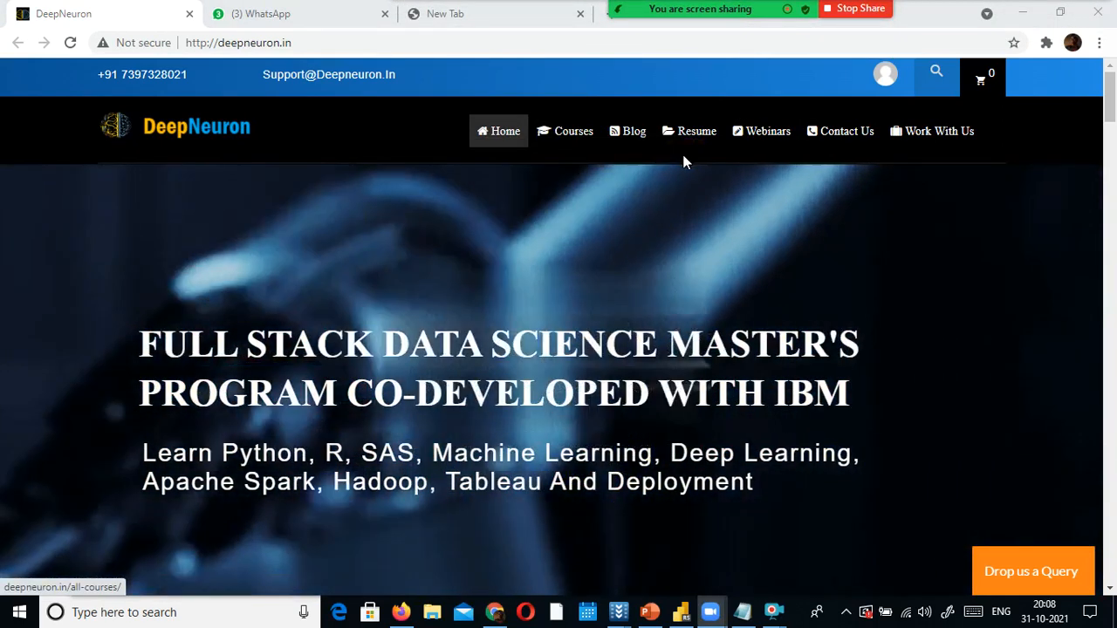
mouse_move(765, 8)
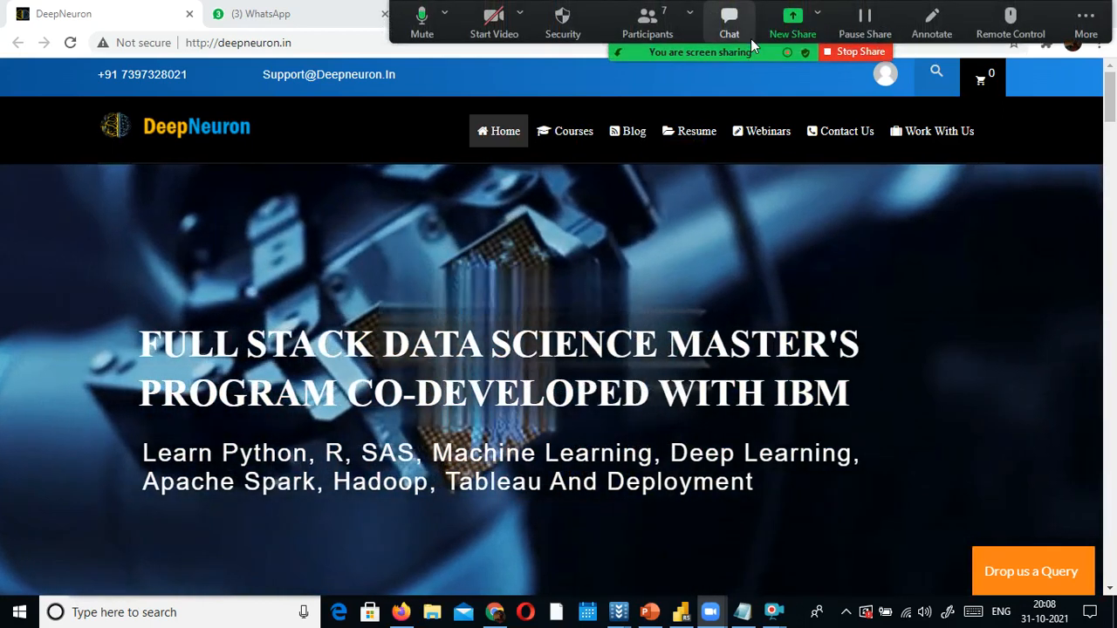
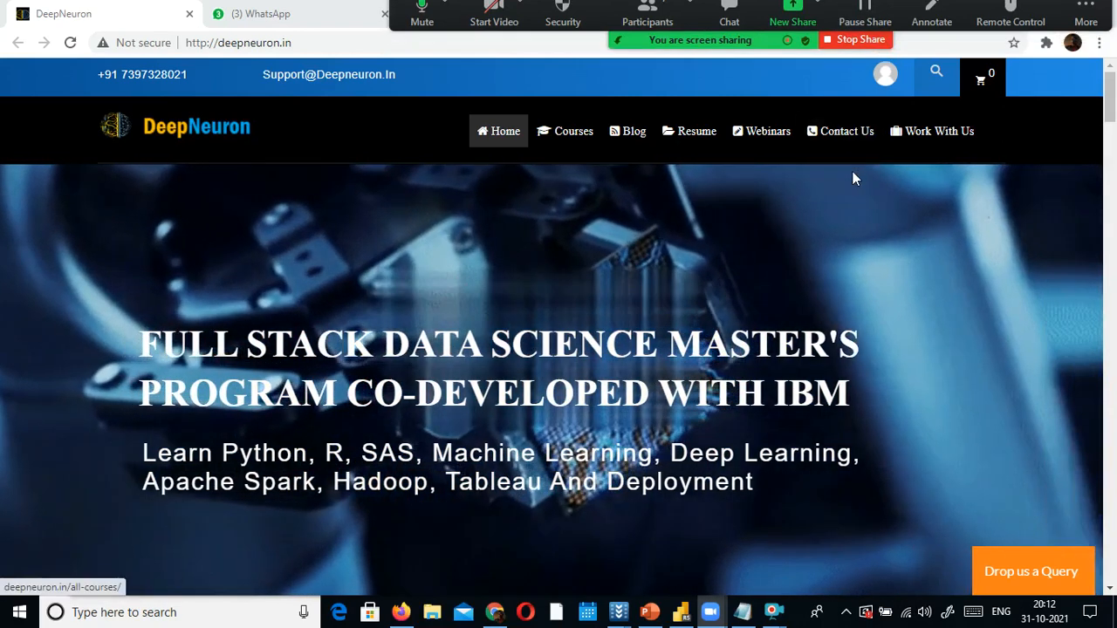
key(alt+Tab)
key(alt+Tab)
key(alt+Tab)
key(alt+Tab)
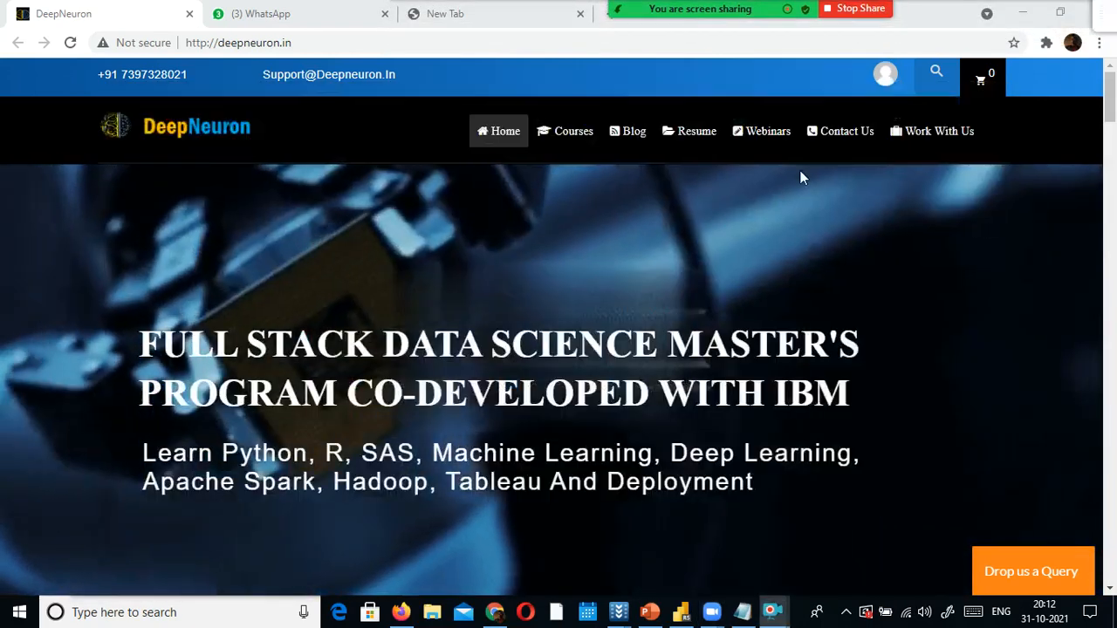